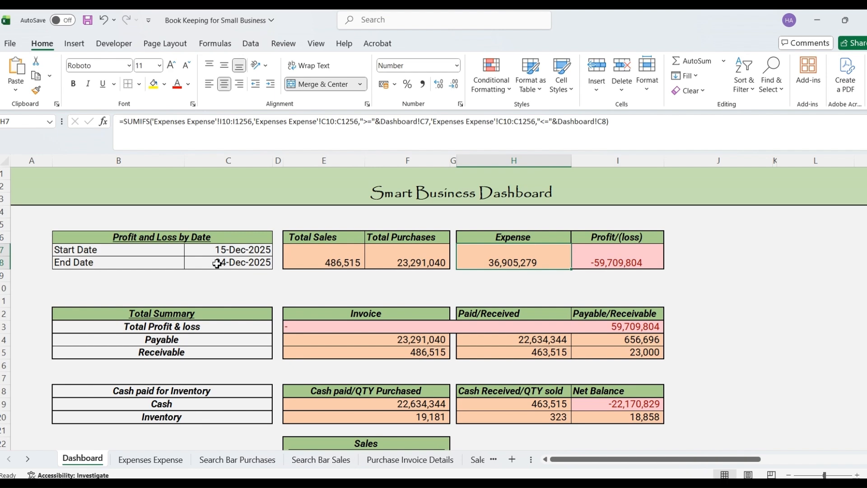
- Set the end date of the Profit and Loss by Date block to 22-Dec-2025
{"action": "double_click", "coordinate": [217, 264]}
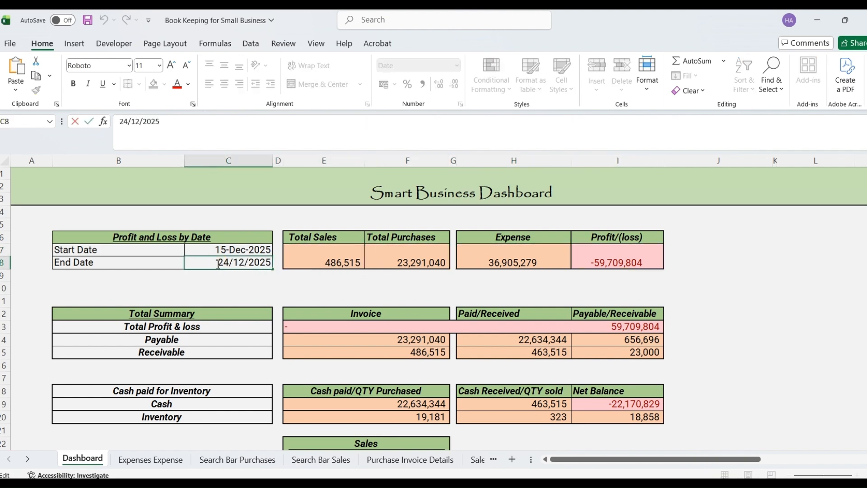
{"action": "key", "text": "BackSpace"}
{"action": "key", "text": "Return"}
- Review the Total Summary and Cash paid for Inventory blocks row by row
{"action": "key", "text": "Down"}
{"action": "key", "text": "Down"}
{"action": "key", "text": "Down"}
{"action": "key", "text": "Down"}
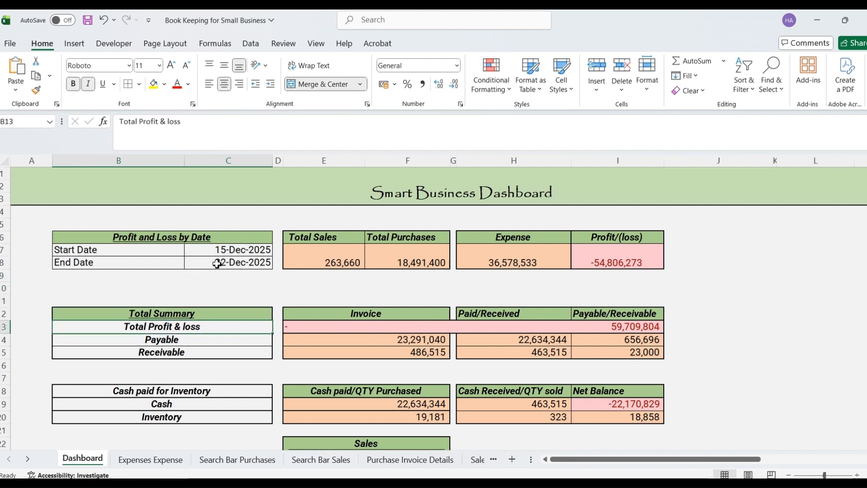
{"action": "key", "text": "Down"}
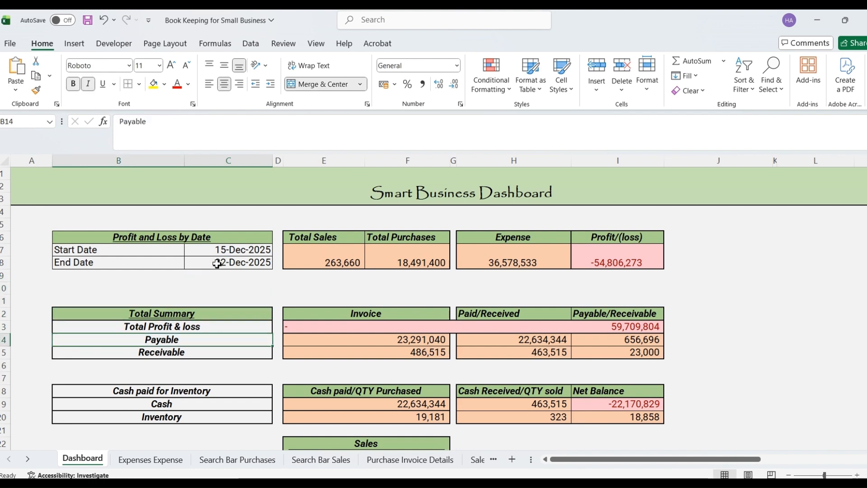
{"action": "key", "text": "Down"}
{"action": "key", "text": "Down"}
{"action": "key", "text": "Down"}
{"action": "key", "text": "Down"}
{"action": "key", "text": "Down"}
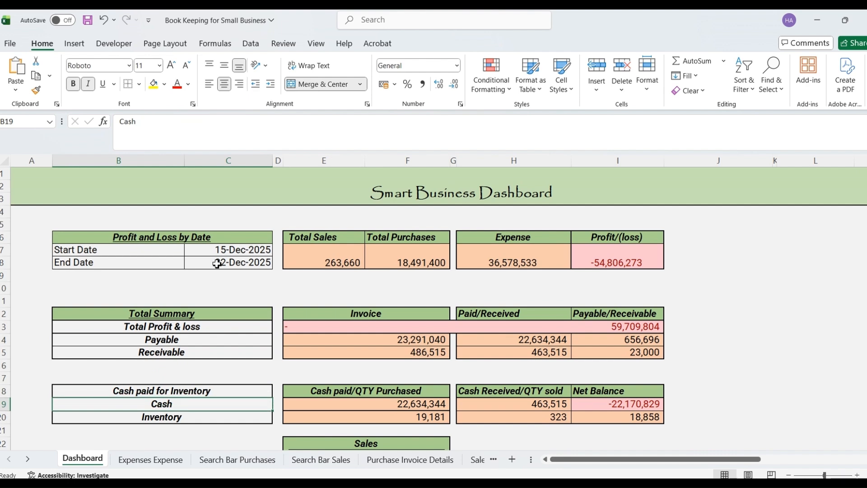
- Choose customer ABC's ID in the Costumer Sales Summary by Date block
{"action": "scroll", "coordinate": [216, 261], "scroll_direction": "down", "scroll_amount": 4}
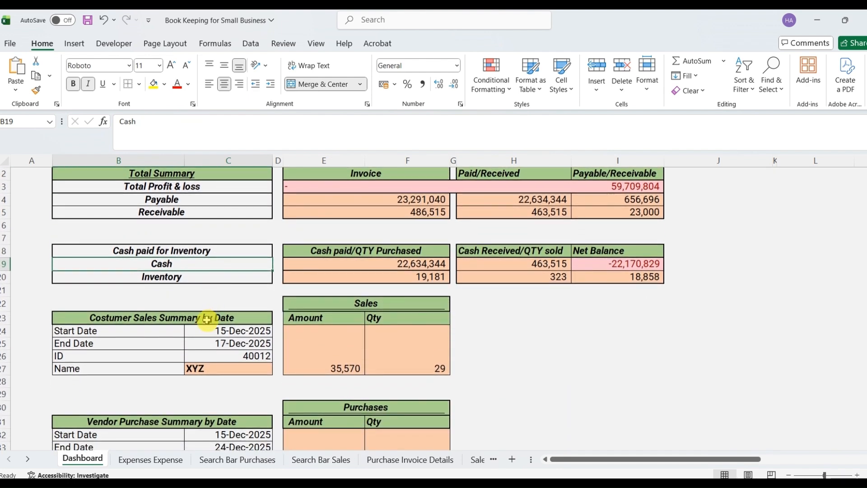
{"action": "left_click", "coordinate": [206, 329]}
{"action": "key", "text": "Down"}
{"action": "key", "text": "Down"}
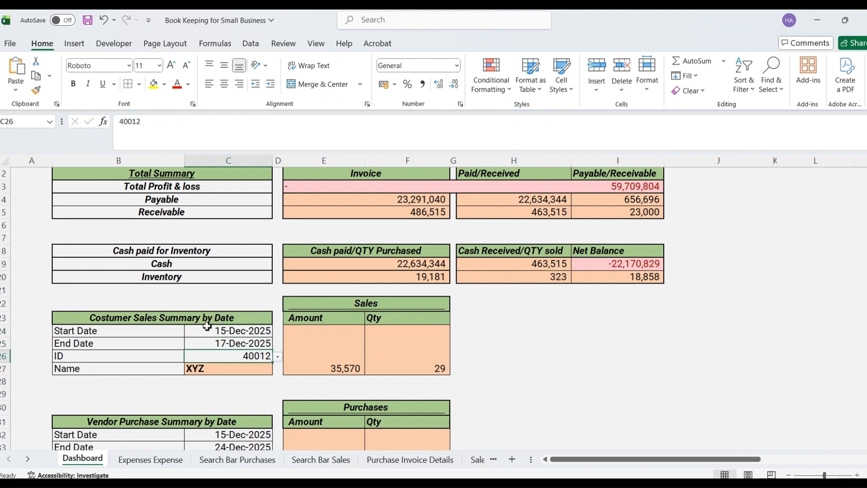
{"action": "key", "text": "alt+Down"}
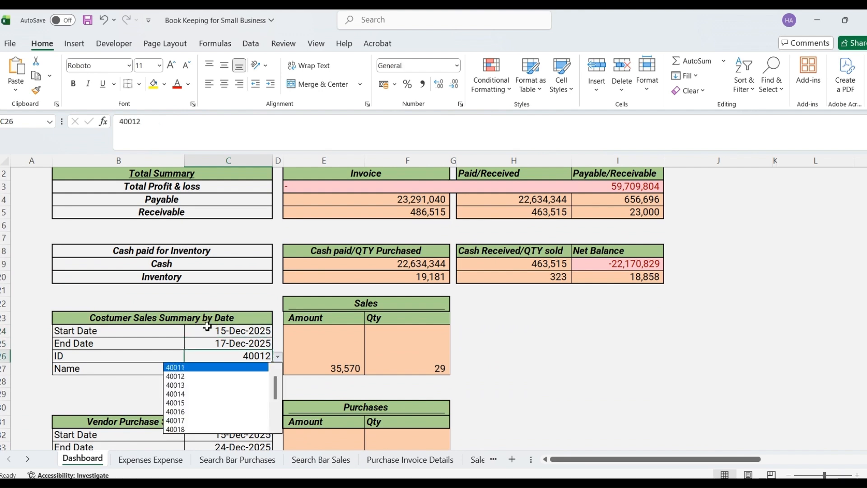
{"action": "key", "text": "Return"}
- Set the end date of the Costumer Sales Summary by Date block to 24-Dec-2025
{"action": "key", "text": "Up"}
{"action": "key", "text": "F2"}
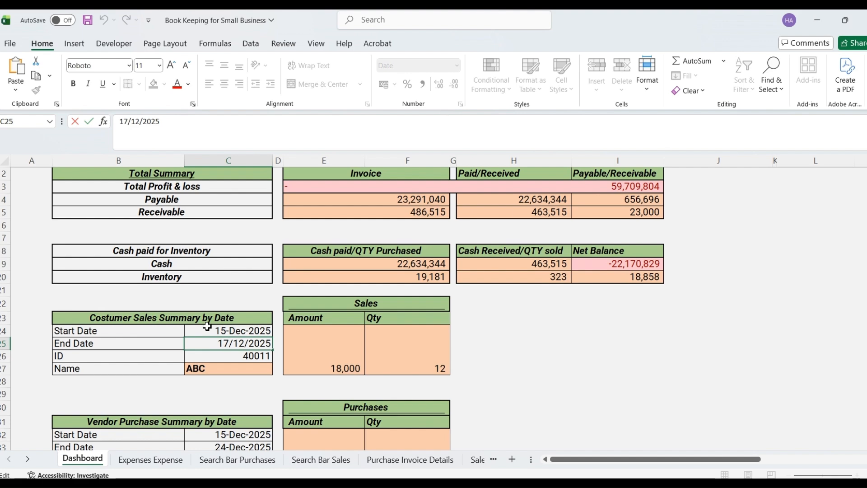
{"action": "key", "text": "Delete"}
{"action": "key", "text": "Delete"}
{"action": "type", "text": "24"}
{"action": "key", "text": "Return"}
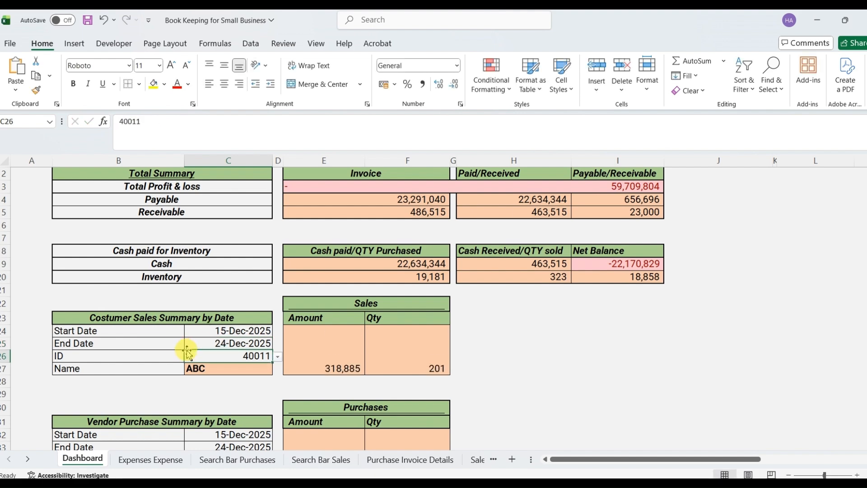
- Choose vendor XYZ's ID in the Vendor Purchase Summary by Date block
{"action": "scroll", "coordinate": [188, 350], "scroll_direction": "down", "scroll_amount": 2}
{"action": "left_click", "coordinate": [221, 371]}
{"action": "key", "text": "Down"}
{"action": "key", "text": "Down"}
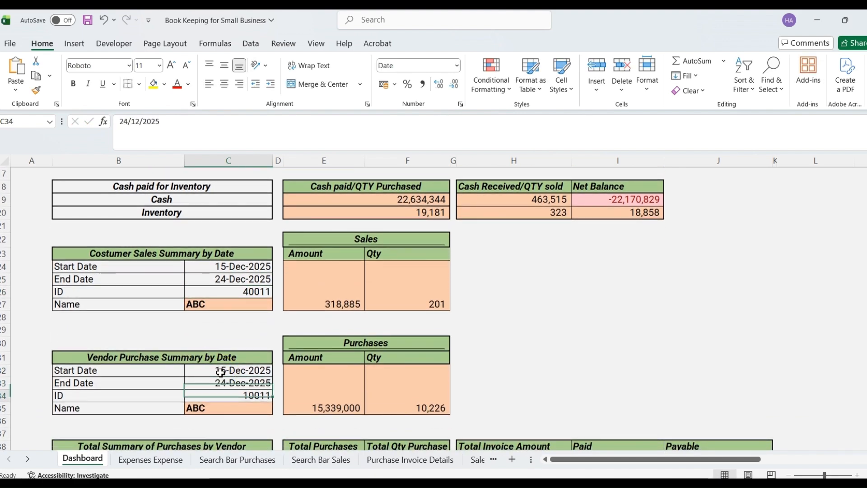
{"action": "key", "text": "alt+Down"}
{"action": "key", "text": "Down"}
{"action": "key", "text": "Return"}
- Set the end date of the Vendor Purchase Summary by Date block to 17-Dec-2025
{"action": "key", "text": "Up"}
{"action": "key", "text": "F2"}
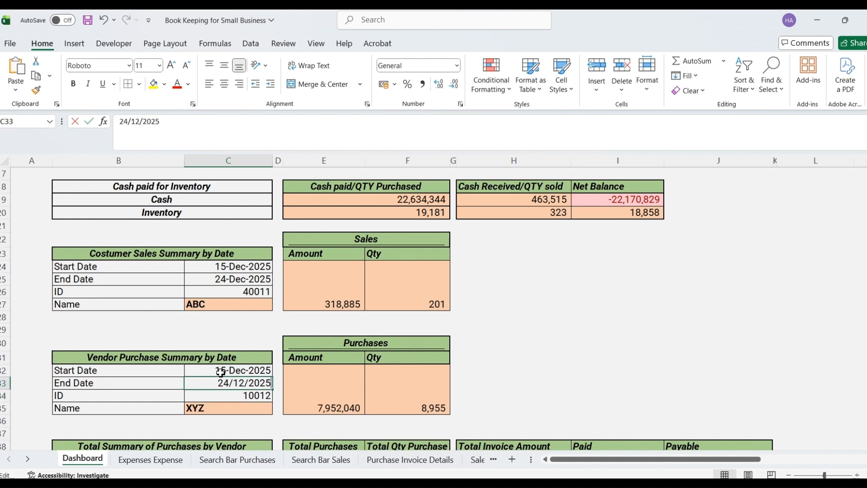
{"action": "key", "text": "BackSpace"}
{"action": "key", "text": "Delete"}
{"action": "type", "text": "17"}
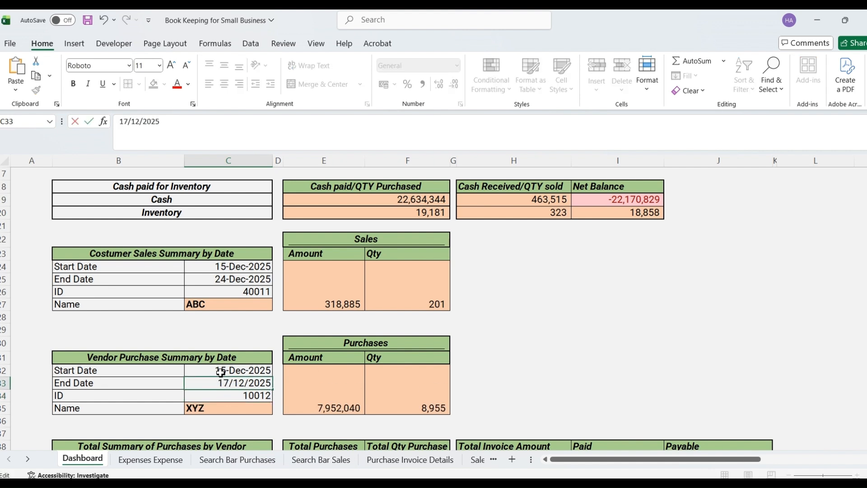
{"action": "key", "text": "Return"}
- Review the dashboard summaries by vendor, customer and item code, and open the Expenses Expense sheet
{"action": "scroll", "coordinate": [220, 373], "scroll_direction": "down", "scroll_amount": 1}
{"action": "scroll", "coordinate": [221, 372], "scroll_direction": "down", "scroll_amount": 3}
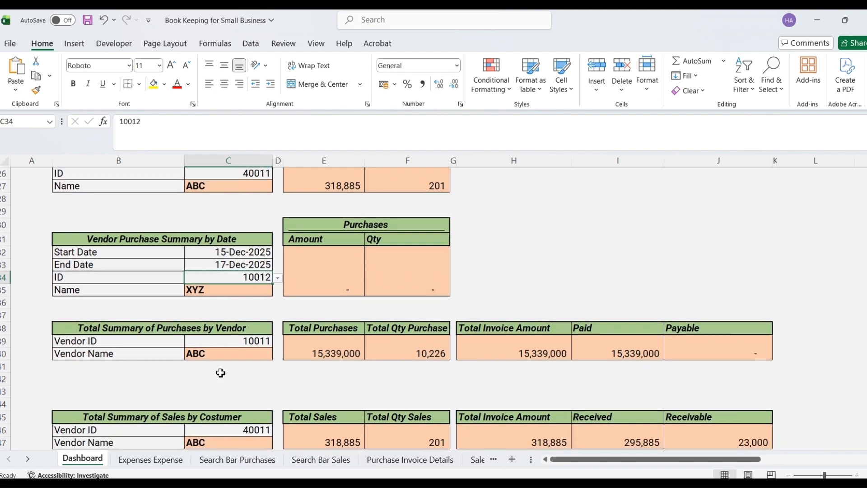
{"action": "scroll", "coordinate": [221, 373], "scroll_direction": "down", "scroll_amount": 2}
{"action": "scroll", "coordinate": [220, 373], "scroll_direction": "down", "scroll_amount": 1}
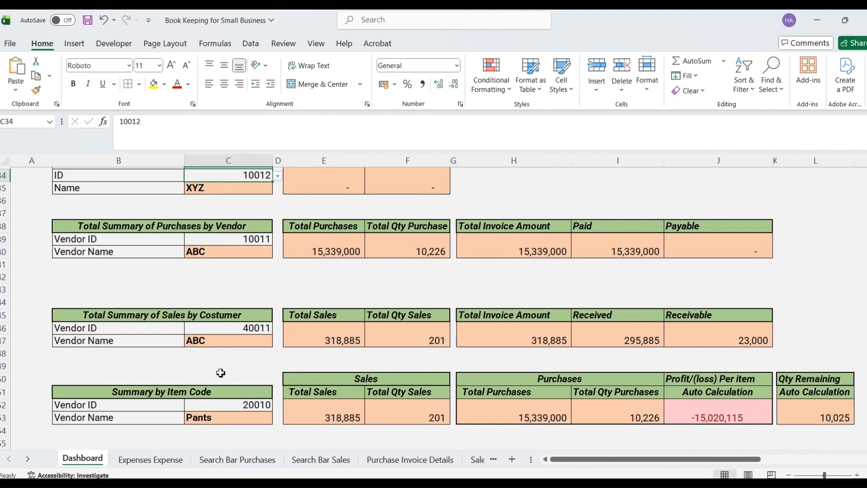
{"action": "scroll", "coordinate": [221, 373], "scroll_direction": "down", "scroll_amount": 1}
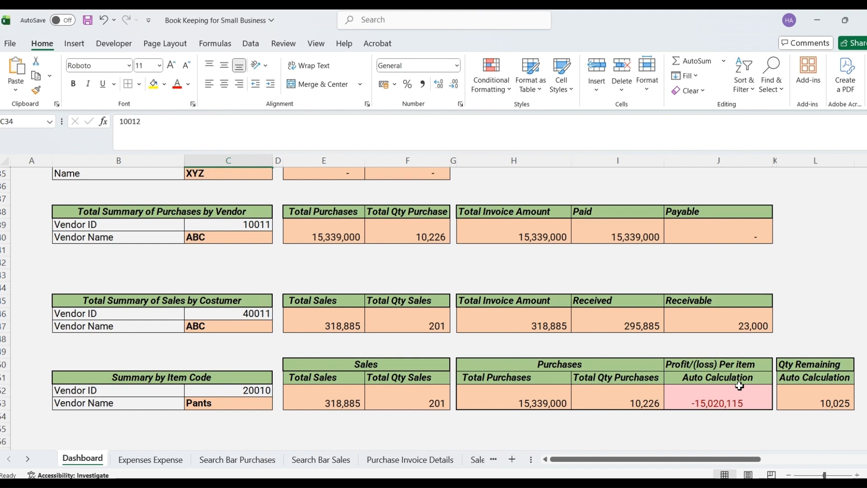
{"action": "key", "text": "ctrl+Page_Down"}
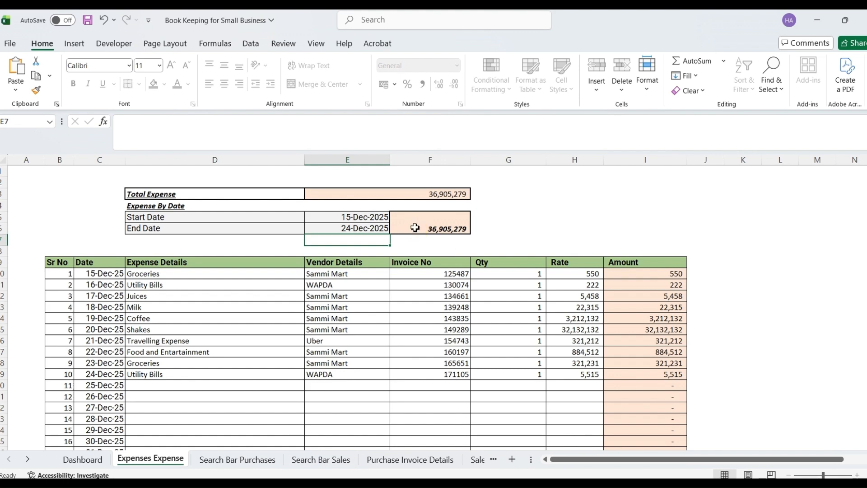
- Set the Expense By Date end date to 27-Dec-2025
{"action": "key", "text": "Up"}
{"action": "key", "text": "F2"}
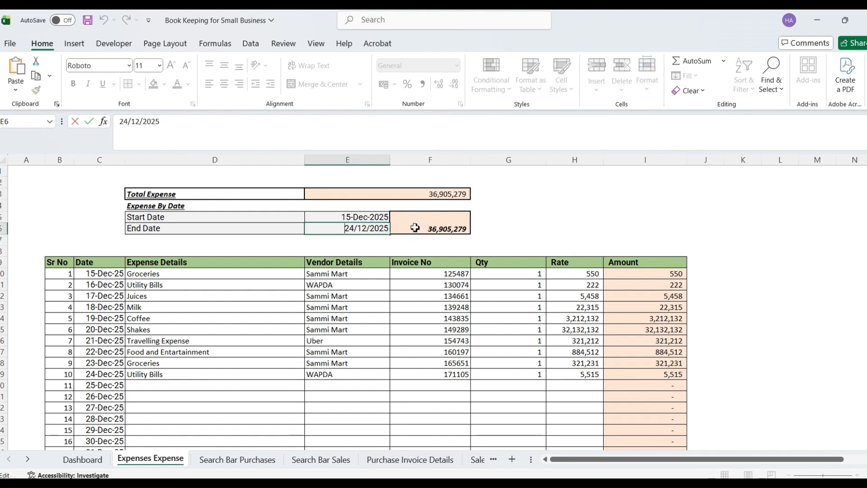
{"action": "key", "text": "BackSpace"}
{"action": "type", "text": "7"}
{"action": "key", "text": "Return"}
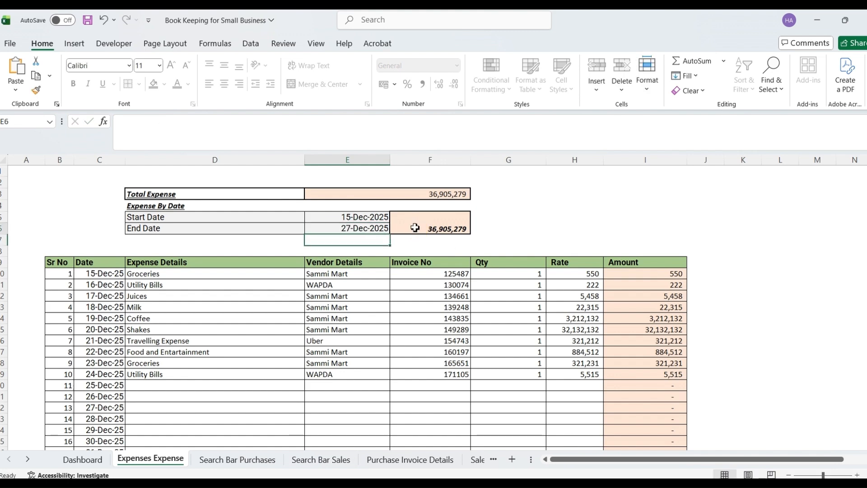
- Set the Expense By Date end date to 17-Dec-2025
{"action": "key", "text": "Up"}
{"action": "key", "text": "F2"}
{"action": "key", "text": "BackSpace"}
{"action": "type", "text": "17/12/"}
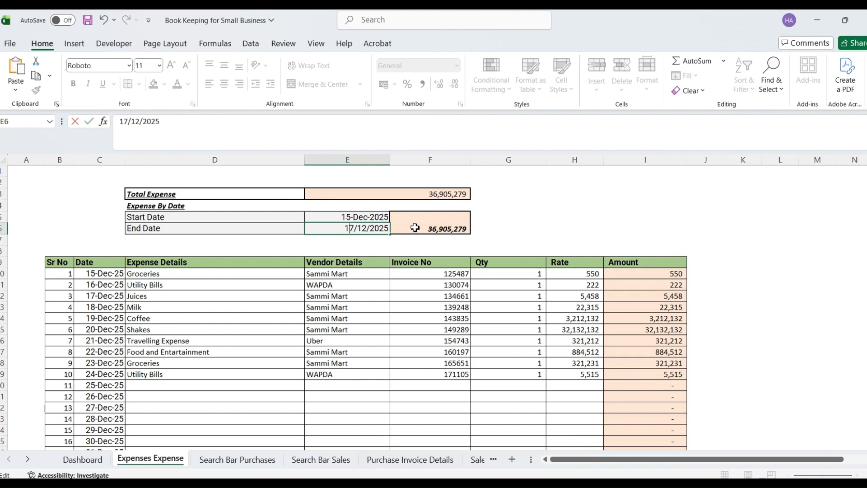
{"action": "key", "text": "Return"}
{"action": "key", "text": "Up"}
{"action": "key", "text": "Up"}
{"action": "key", "text": "Up"}
{"action": "key", "text": "Up"}
{"action": "key", "text": "Down"}
{"action": "key", "text": "Down"}
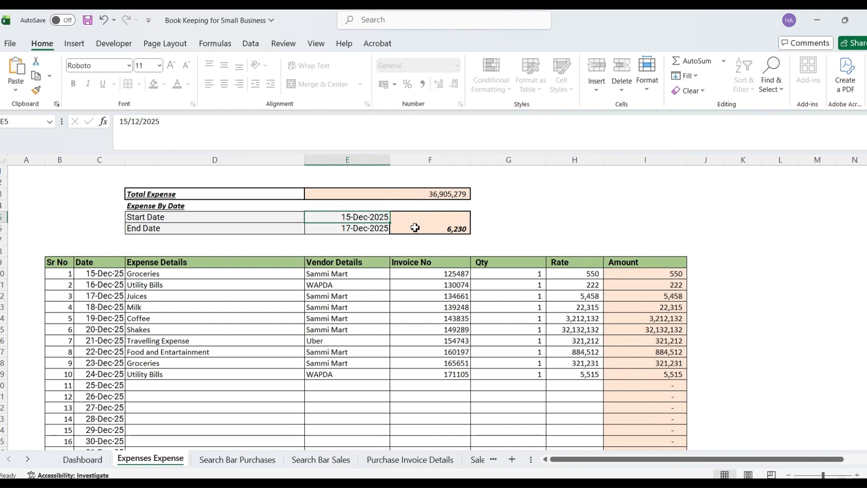
- Look up vendor XYZ's purchase invoices by ID on the Search Bar Purchases sheet and inspect the paid, invoice and balance totals
{"action": "key", "text": "ctrl+Page_Down"}
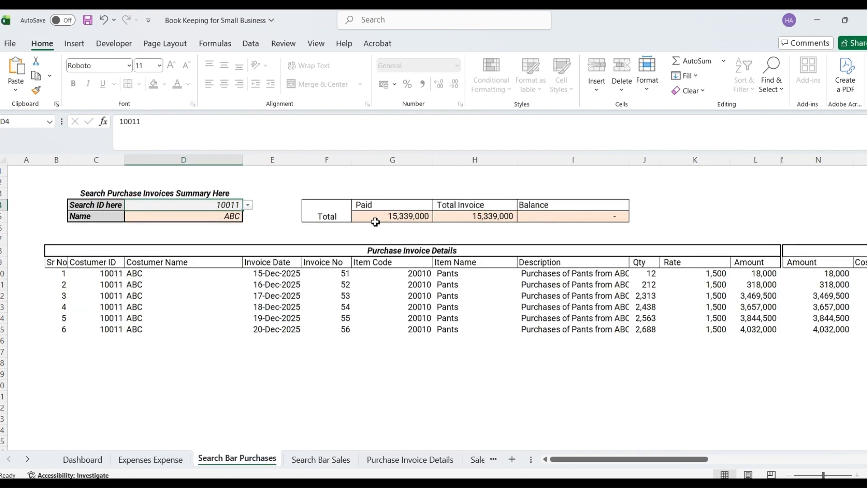
{"action": "key", "text": "alt+Down"}
{"action": "key", "text": "Return"}
{"action": "key", "text": "alt+Down"}
{"action": "key", "text": "Down"}
{"action": "key", "text": "Return"}
{"action": "left_click", "coordinate": [376, 221]}
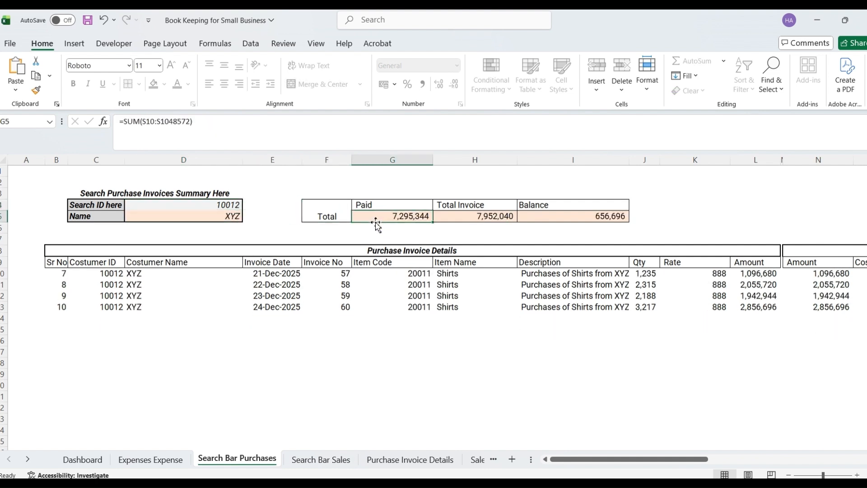
{"action": "key", "text": "Right"}
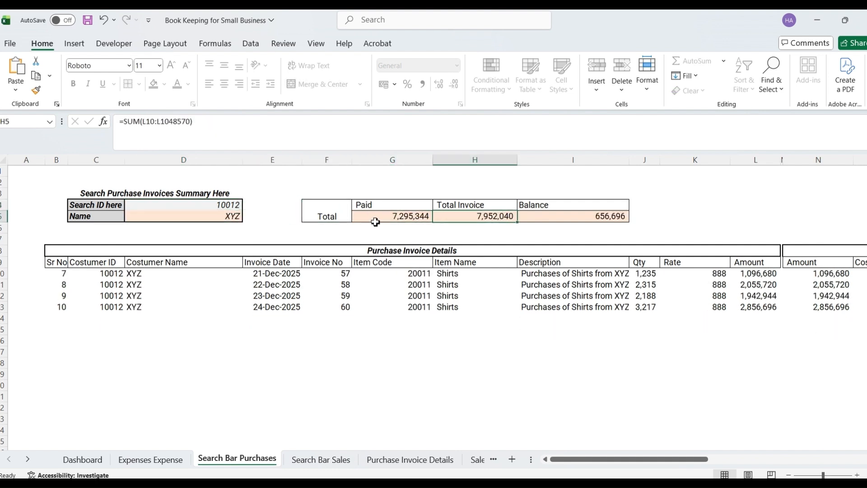
{"action": "key", "text": "Right"}
- Look up customer ABC's sale invoices by ID on the Search Bar Sales sheet and inspect the paid, invoice and balance totals
{"action": "key", "text": "ctrl+Page_Down"}
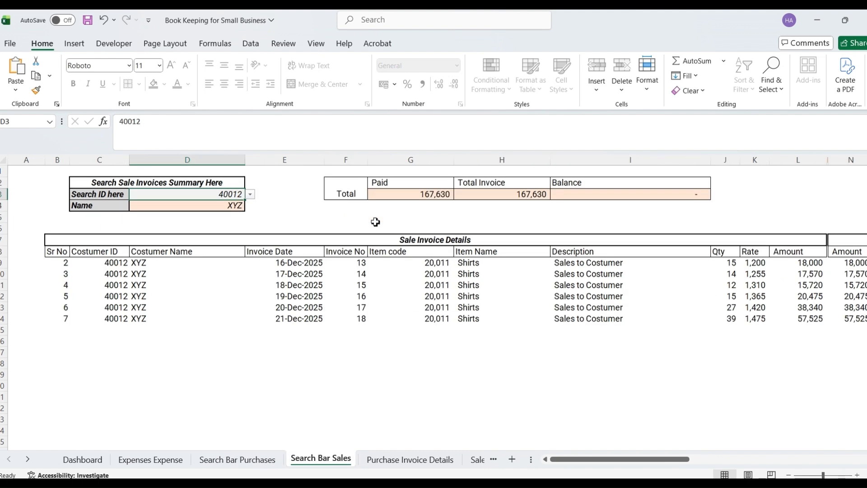
{"action": "key", "text": "alt+Down"}
{"action": "key", "text": "Up"}
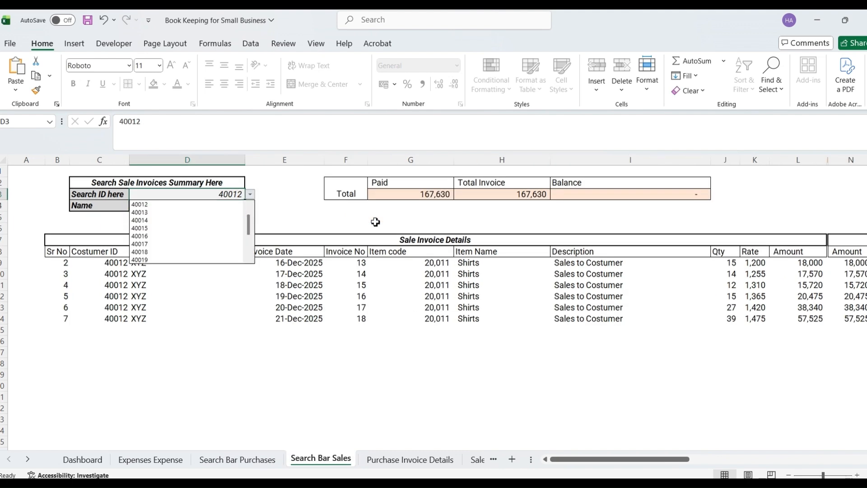
{"action": "key", "text": "Return"}
{"action": "key", "text": "Down"}
{"action": "key", "text": "Up"}
{"action": "key", "text": "Right"}
{"action": "key", "text": "Right"}
{"action": "key", "text": "Right"}
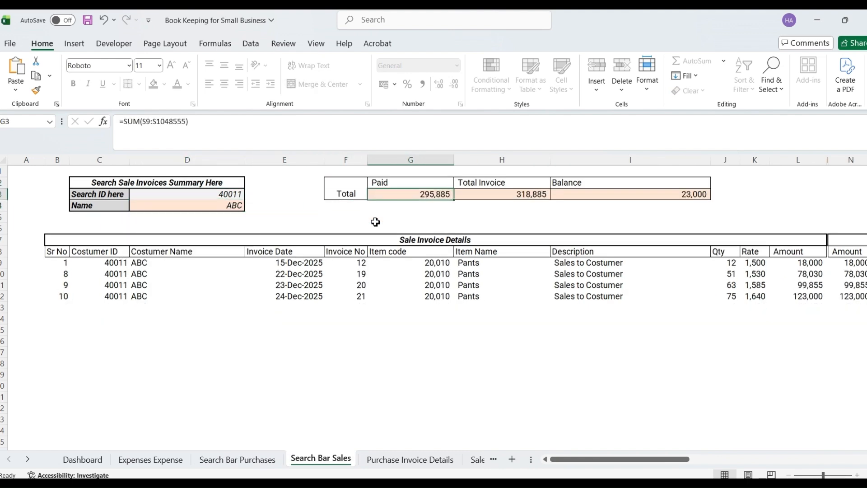
{"action": "key", "text": "Right"}
{"action": "key", "text": "Right"}
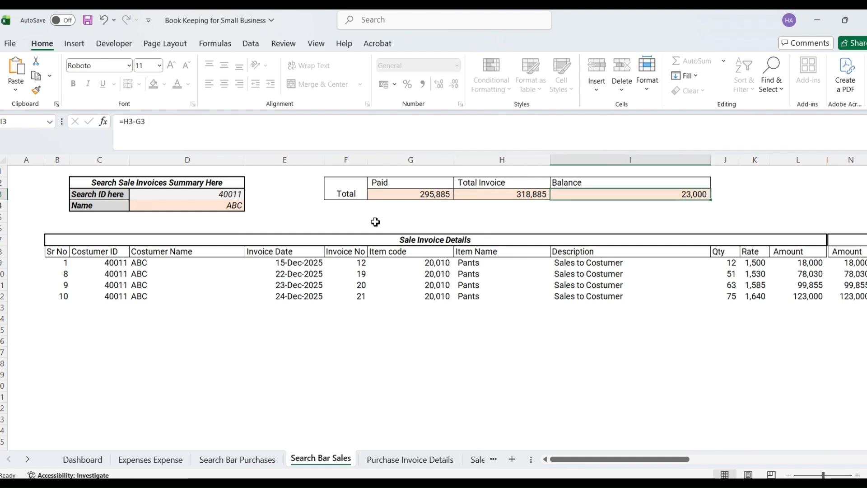
- Review the columns of the Purchase Invoice Details sheet and the payment records on the Sales Invoice Details sheet
{"action": "key", "text": "ctrl+Page_Down"}
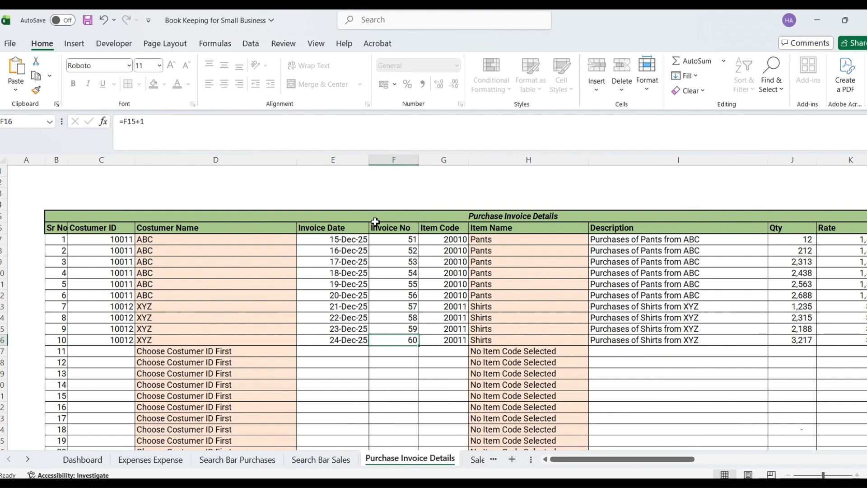
{"action": "key", "text": "Right"}
{"action": "key", "text": "Right"}
{"action": "key", "text": "Right"}
{"action": "key", "text": "Right"}
{"action": "key", "text": "Right"}
{"action": "key", "text": "Right"}
{"action": "key", "text": "Right"}
{"action": "key", "text": "Right"}
{"action": "key", "text": "Right"}
{"action": "key", "text": "ctrl+Page_Down"}
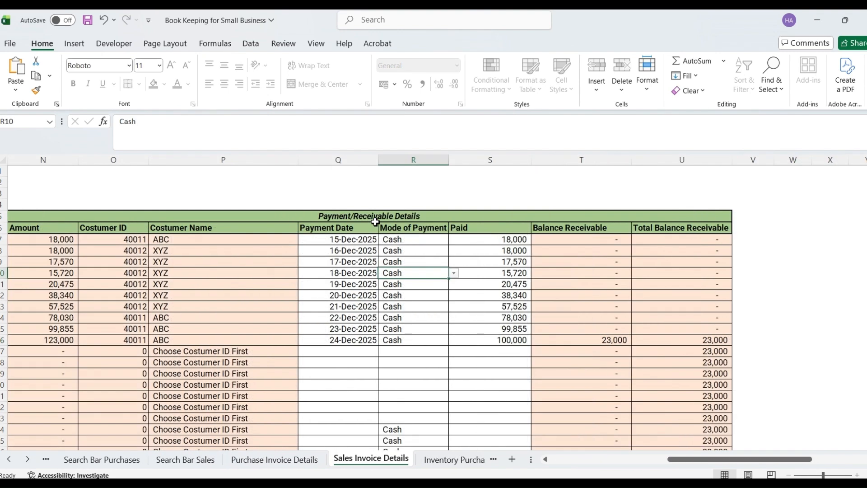
- Examine the purchase record and balance columns on the Inventory Purchase Track sheet
{"action": "key", "text": "ctrl+Page_Down"}
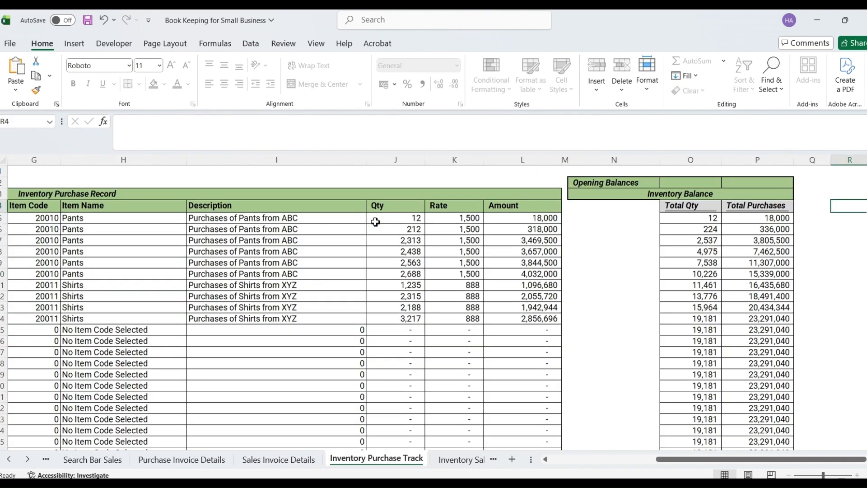
{"action": "key", "text": "Left"}
{"action": "key", "text": "Left"}
{"action": "key", "text": "Left"}
{"action": "key", "text": "Left"}
{"action": "key", "text": "Left"}
{"action": "key", "text": "Left"}
{"action": "key", "text": "Left"}
{"action": "key", "text": "Left"}
{"action": "key", "text": "Left"}
{"action": "key", "text": "Left"}
{"action": "key", "text": "Left"}
{"action": "key", "text": "Left"}
{"action": "key", "text": "Left"}
{"action": "key", "text": "Left"}
{"action": "key", "text": "Left"}
{"action": "key", "text": "Left"}
{"action": "key", "text": "Left"}
{"action": "key", "text": "Right"}
{"action": "key", "text": "Right"}
{"action": "key", "text": "Right"}
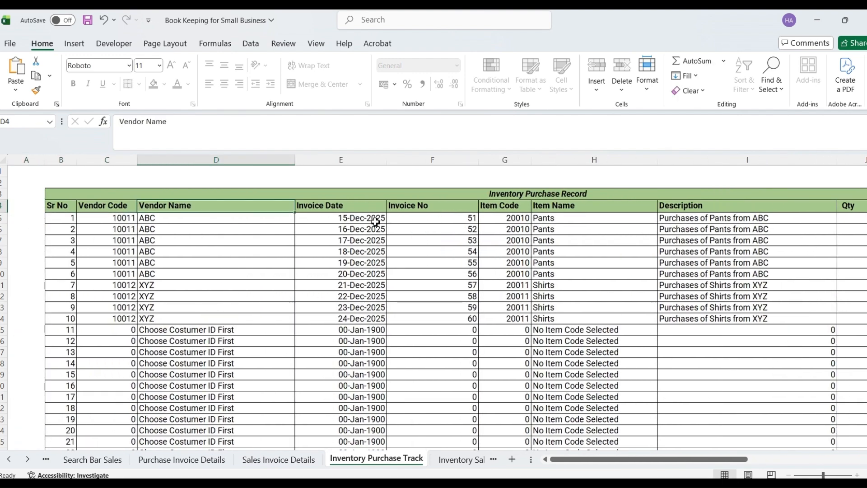
- Examine the invoice, item and quantity columns on the Inventory Sales Track sheet
{"action": "key", "text": "ctrl+Page_Down"}
{"action": "key", "text": "Left"}
{"action": "key", "text": "Left"}
{"action": "key", "text": "Left"}
{"action": "key", "text": "Left"}
{"action": "key", "text": "Left"}
{"action": "key", "text": "Left"}
{"action": "key", "text": "Left"}
{"action": "key", "text": "Left"}
{"action": "key", "text": "Left"}
{"action": "key", "text": "Left"}
{"action": "key", "text": "Left"}
{"action": "key", "text": "Right"}
{"action": "key", "text": "Right"}
{"action": "key", "text": "Right"}
{"action": "key", "text": "Right"}
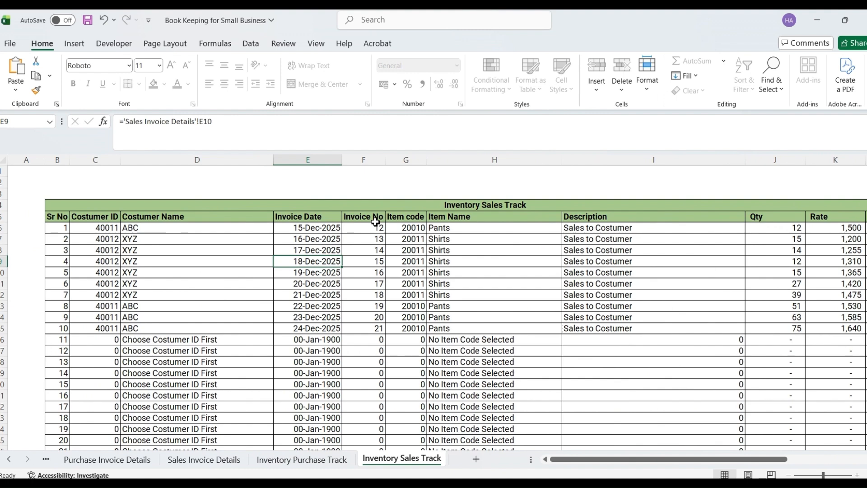
- Switch to the New workbook and open its Expenses Expense sheet
{"action": "key", "text": "alt+Tab"}
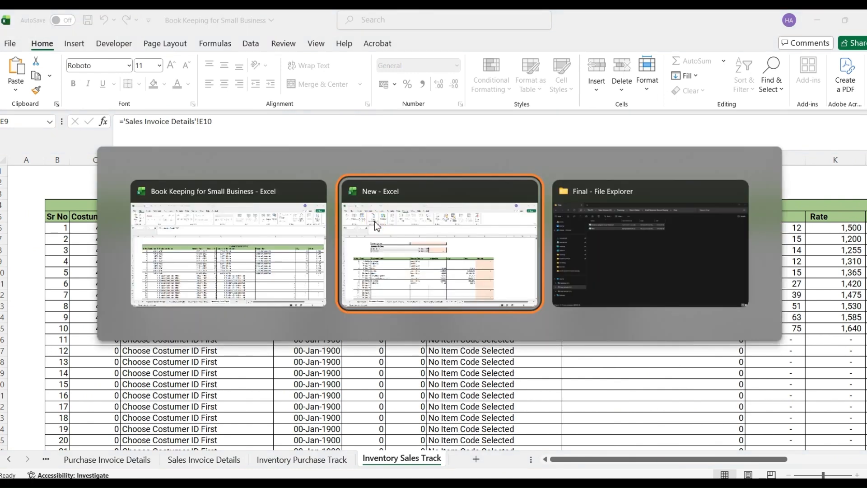
{"action": "key", "text": "ctrl+Page_Up"}
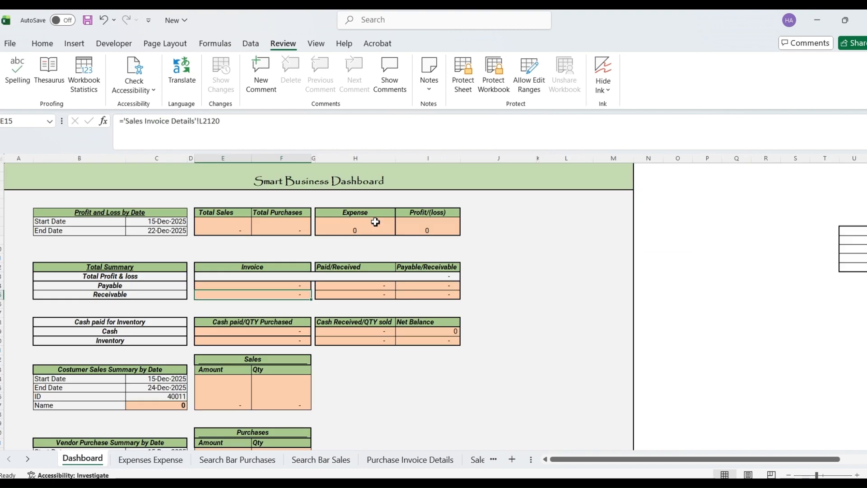
{"action": "key", "text": "ctrl+Page_Down"}
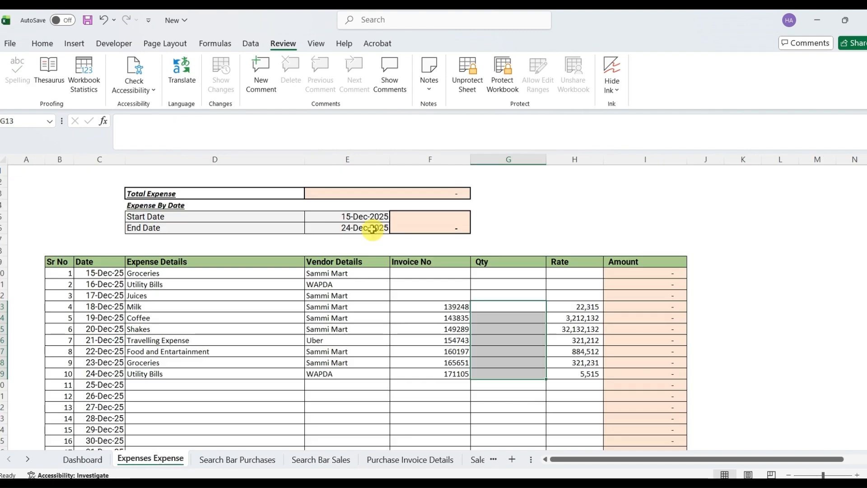
- Enter invoice numbers 123214, 123214 and 545455 for the first three expense records
{"action": "left_click", "coordinate": [353, 273]}
{"action": "key", "text": "Left"}
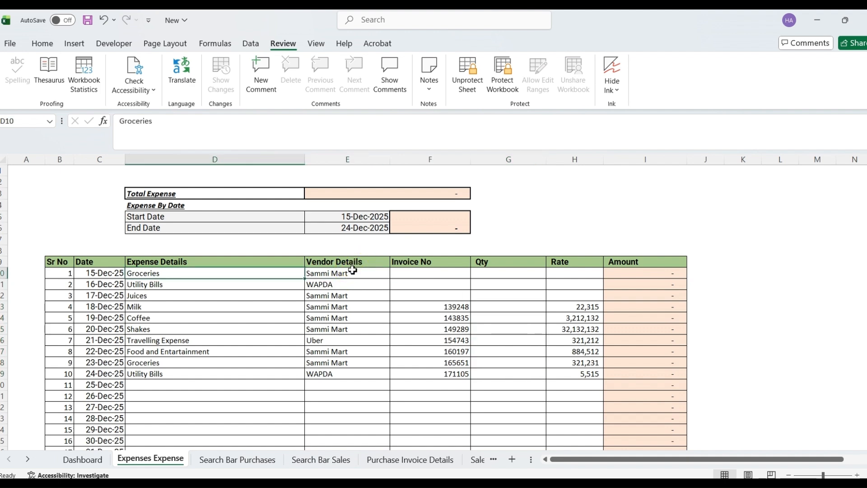
{"action": "key", "text": "Right"}
{"action": "key", "text": "Right"}
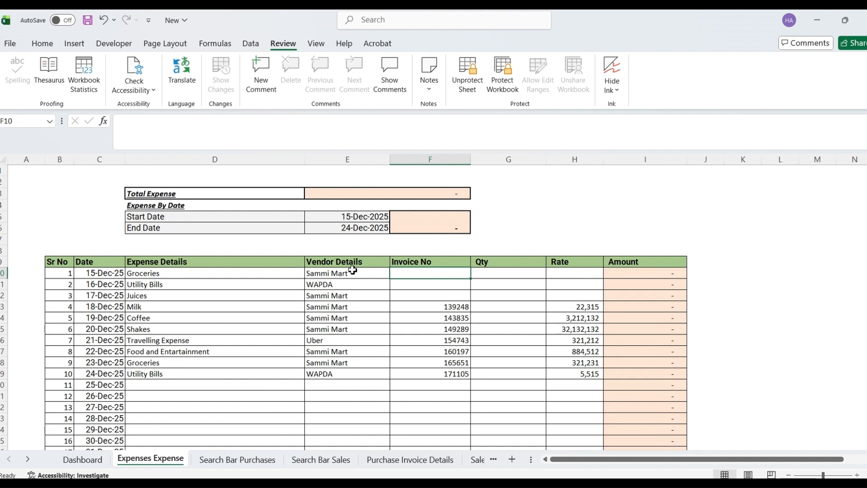
{"action": "type", "text": "123214"}
{"action": "key", "text": "Return"}
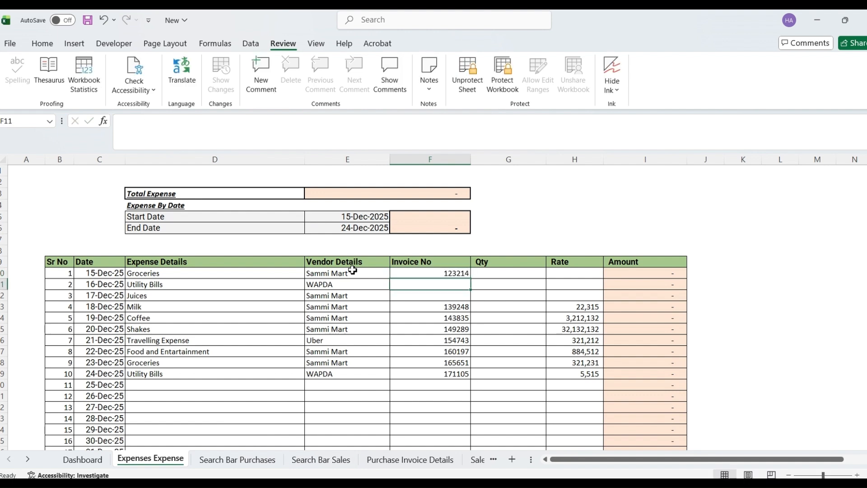
{"action": "type", "text": "123214"}
{"action": "key", "text": "Return"}
{"action": "type", "text": "545455"}
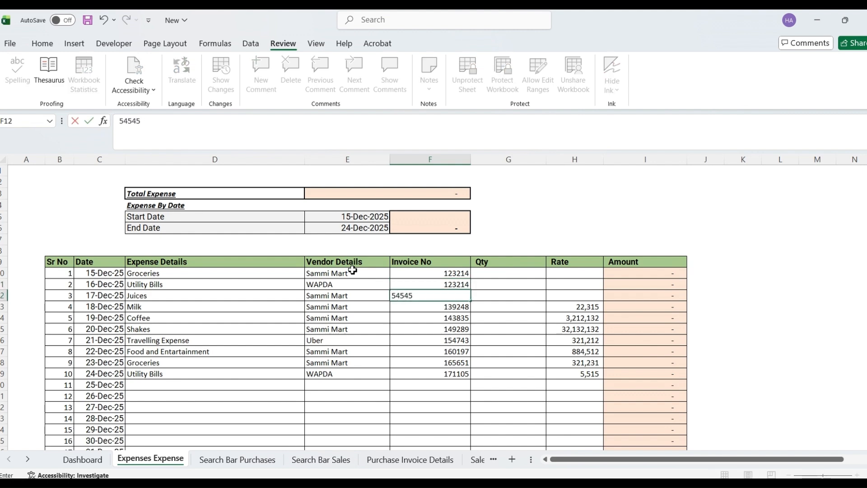
{"action": "key", "text": "Return"}
- Enter quantities 1, 11 and 1212 for the first three expense records
{"action": "key", "text": "Up"}
{"action": "key", "text": "Right"}
{"action": "key", "text": "Up"}
{"action": "key", "text": "Up"}
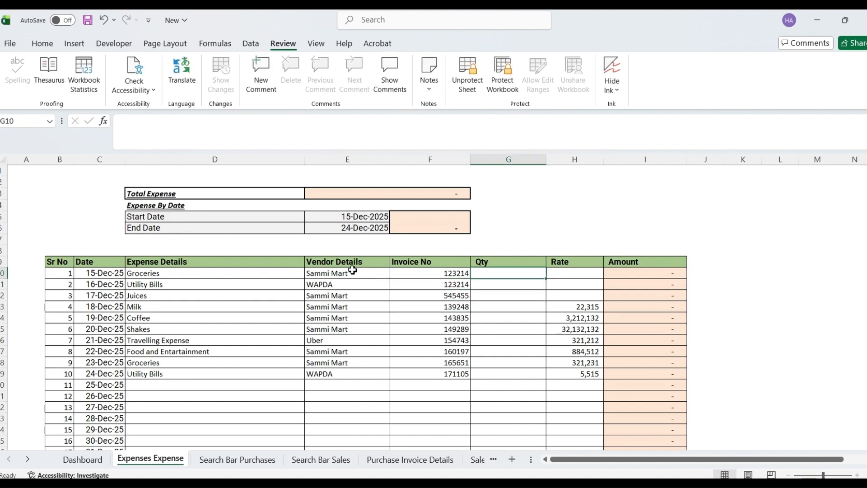
{"action": "type", "text": "1"}
{"action": "key", "text": "Return"}
{"action": "type", "text": "11"}
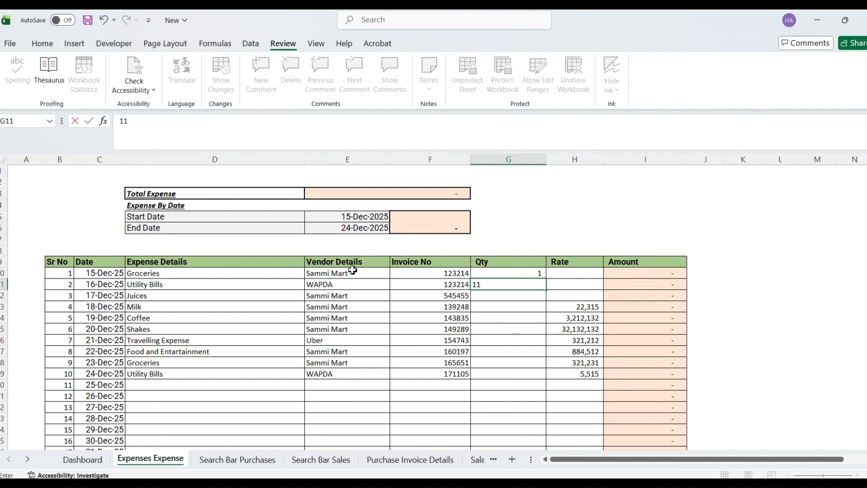
{"action": "key", "text": "Return"}
{"action": "type", "text": "1212"}
{"action": "key", "text": "Return"}
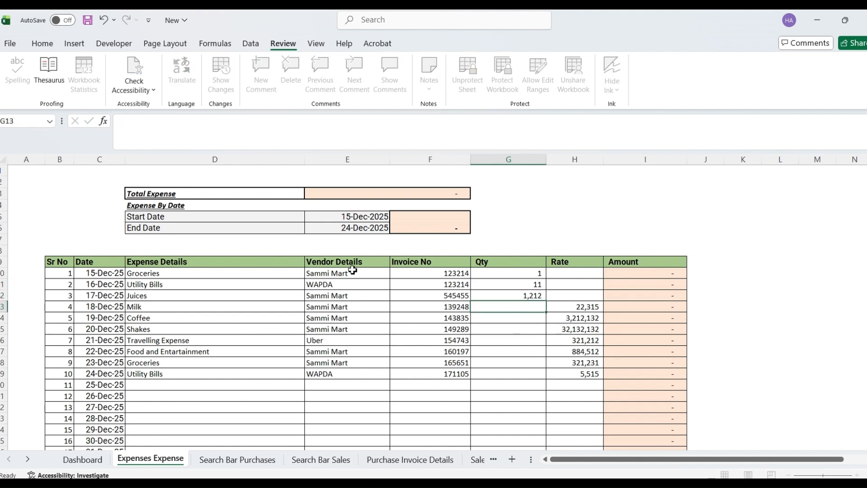
- Copy the Utility Bills quantity of 11 into the quantities of expense records 4 to 10
{"action": "key", "text": "Up"}
{"action": "key", "text": "Up"}
{"action": "key", "text": "ctrl+c"}
{"action": "key", "text": "Down"}
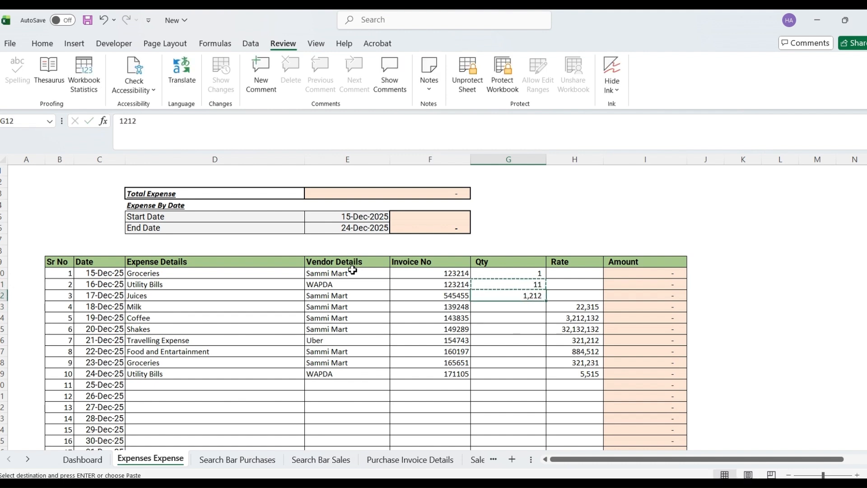
{"action": "key", "text": "Down"}
{"action": "key", "text": "shift+Down"}
{"action": "key", "text": "shift+Down"}
{"action": "key", "text": "shift+Down"}
{"action": "key", "text": "shift+Down"}
{"action": "key", "text": "shift+Down"}
{"action": "key", "text": "shift+Down"}
{"action": "key", "text": "ctrl+v"}
- Enter rates of 25, 45 and 1400 for the first three expense records
{"action": "key", "text": "Right"}
{"action": "key", "text": "Up"}
{"action": "key", "text": "Up"}
{"action": "key", "text": "Up"}
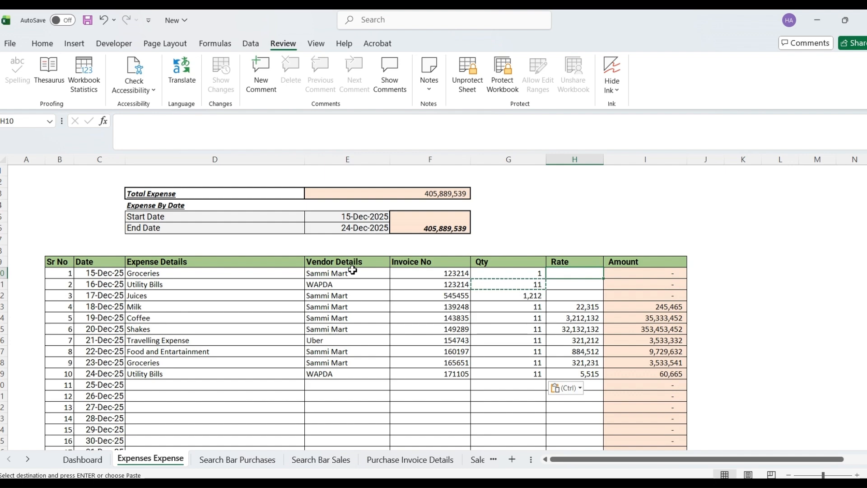
{"action": "key", "text": "Escape"}
{"action": "type", "text": "25"}
{"action": "key", "text": "Return"}
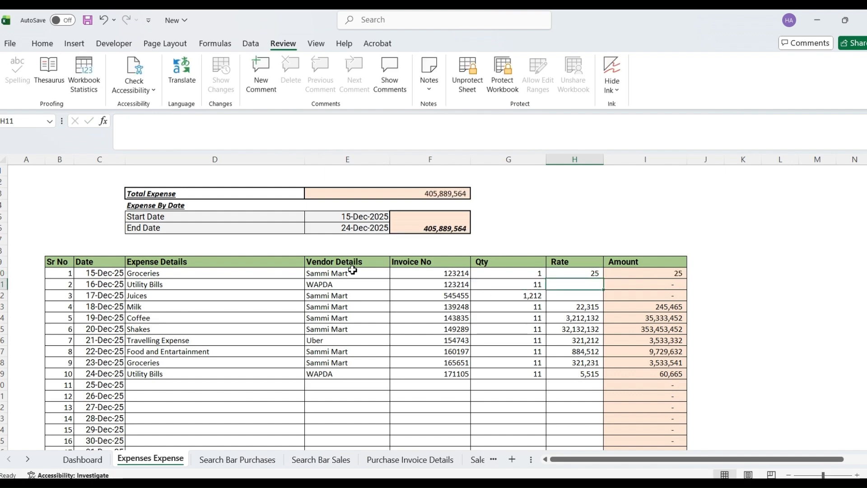
{"action": "type", "text": "45"}
{"action": "key", "text": "Return"}
{"action": "type", "text": "1400"}
{"action": "key", "text": "ctrl+Return"}
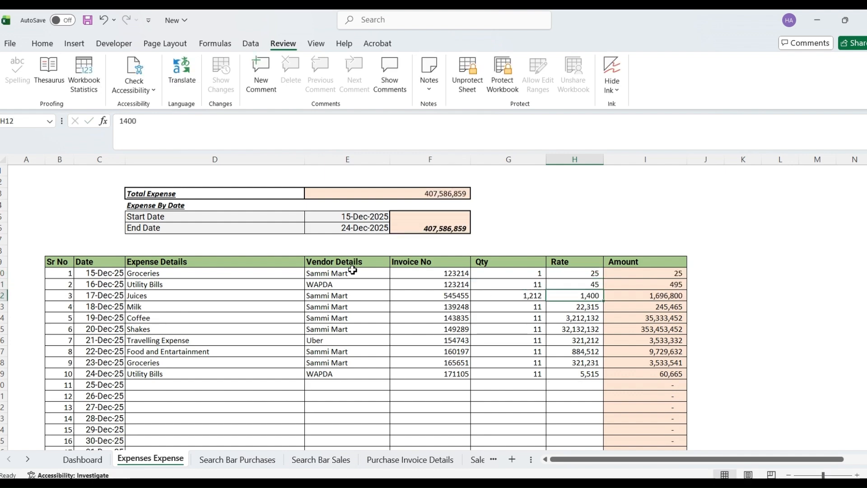
- Select the amounts of the filled expense records and compare their sum with the Total Expense figure
{"action": "key", "text": "Down"}
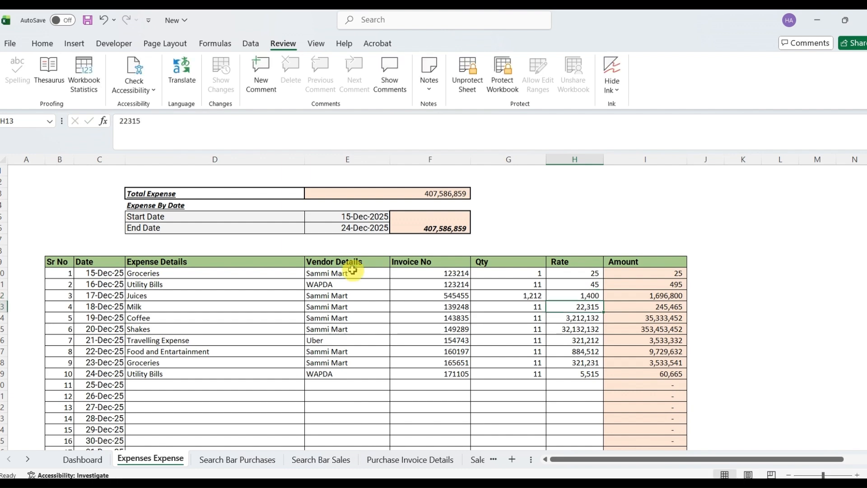
{"action": "key", "text": "Right"}
{"action": "key", "text": "Up"}
{"action": "key", "text": "Up"}
{"action": "key", "text": "Up"}
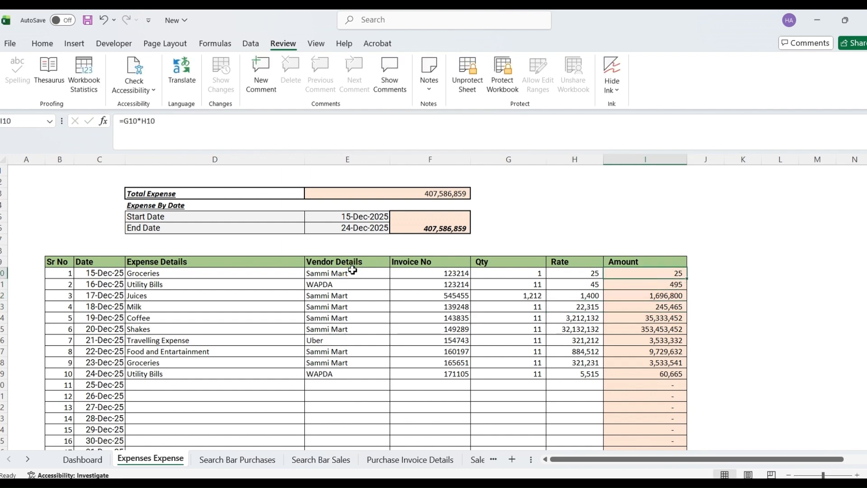
{"action": "key", "text": "ctrl+shift+Down"}
{"action": "key", "text": "ctrl+shift+Up"}
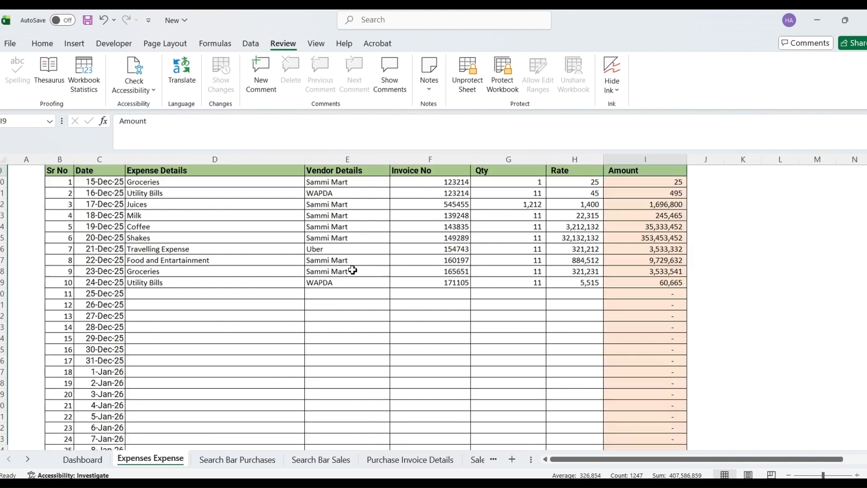
{"action": "key", "text": "shift+Down"}
{"action": "key", "text": "shift+Down"}
{"action": "key", "text": "shift+Down"}
{"action": "key", "text": "shift+Down"}
{"action": "key", "text": "shift+Down"}
{"action": "key", "text": "shift+Down"}
{"action": "key", "text": "shift+Down"}
{"action": "key", "text": "shift+Down"}
{"action": "key", "text": "shift+Down"}
{"action": "key", "text": "shift+Down"}
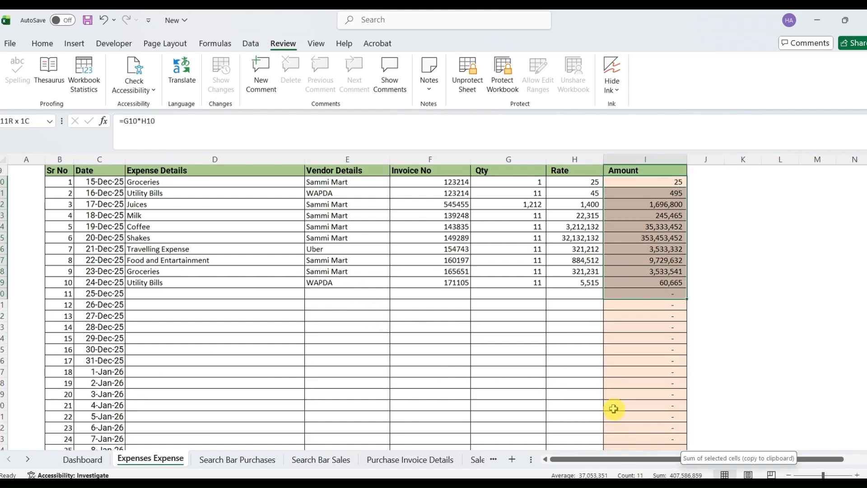
{"action": "scroll", "coordinate": [611, 397], "scroll_direction": "up", "scroll_amount": 3}
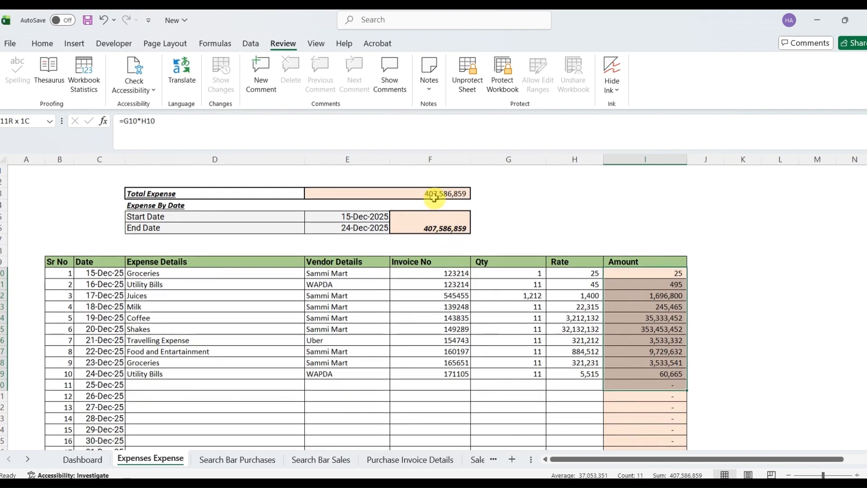
- Set the Expense By Date end date to 22-Dec-2025 and check the result against the sum of the amounts up to that date
{"action": "left_click", "coordinate": [370, 227]}
{"action": "double_click", "coordinate": [370, 227]}
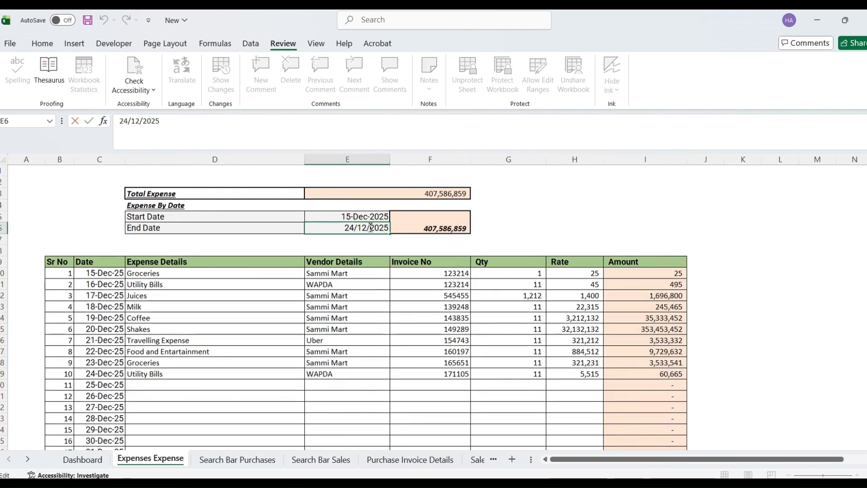
{"action": "key", "text": "BackSpace"}
{"action": "type", "text": "2"}
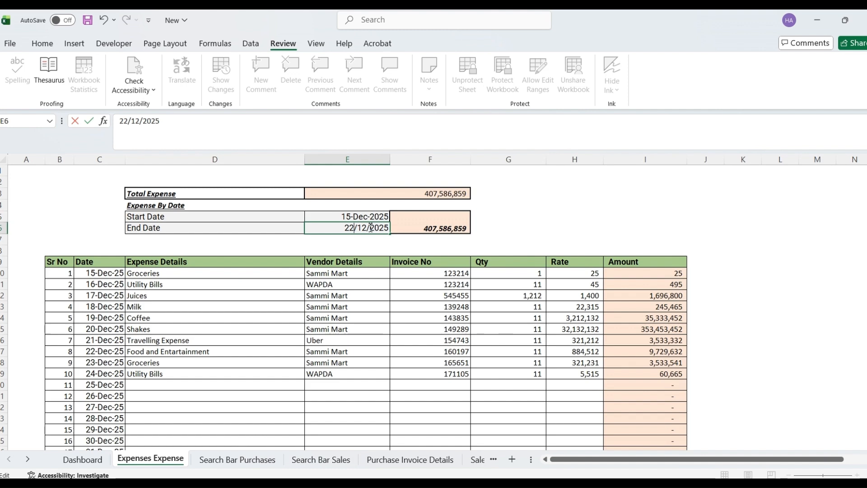
{"action": "key", "text": "Return"}
{"action": "key", "text": "Right"}
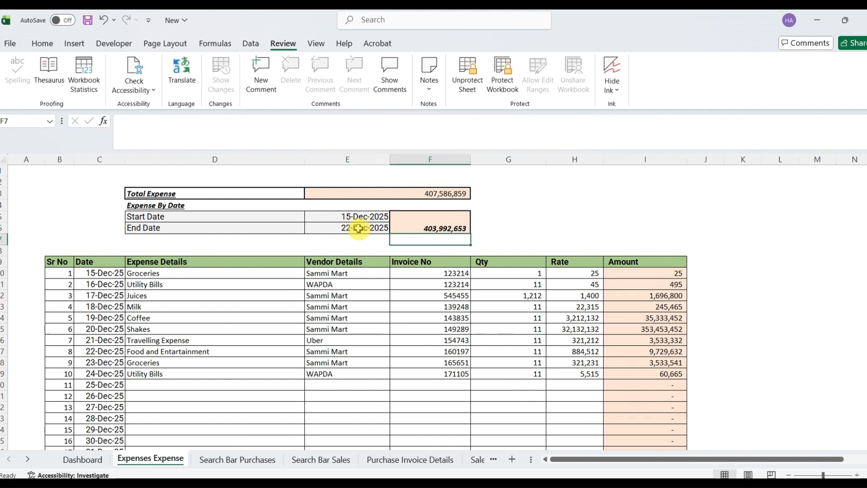
{"action": "left_click_drag", "start_coordinate": [640, 274], "coordinate": [640, 352]}
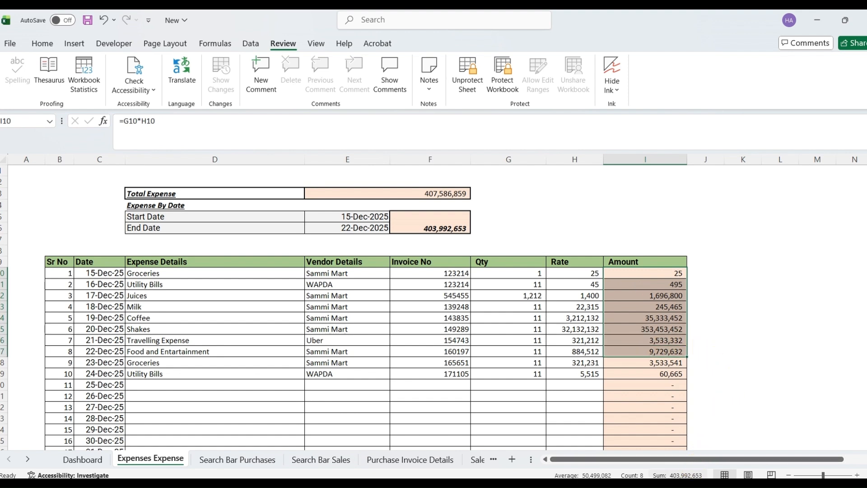
{"action": "left_click", "coordinate": [476, 229]}
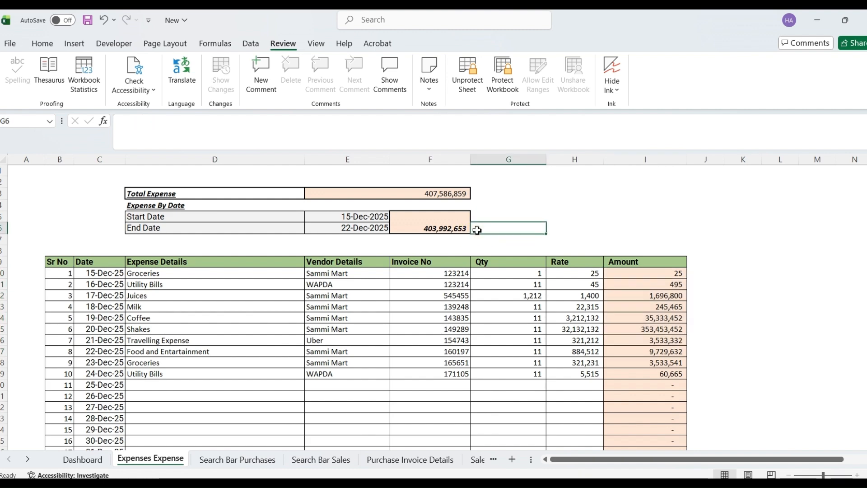
- Open the Purchase Invoice Details sheet and find its customer ID and item code lists
{"action": "key", "text": "ctrl+Page_Down"}
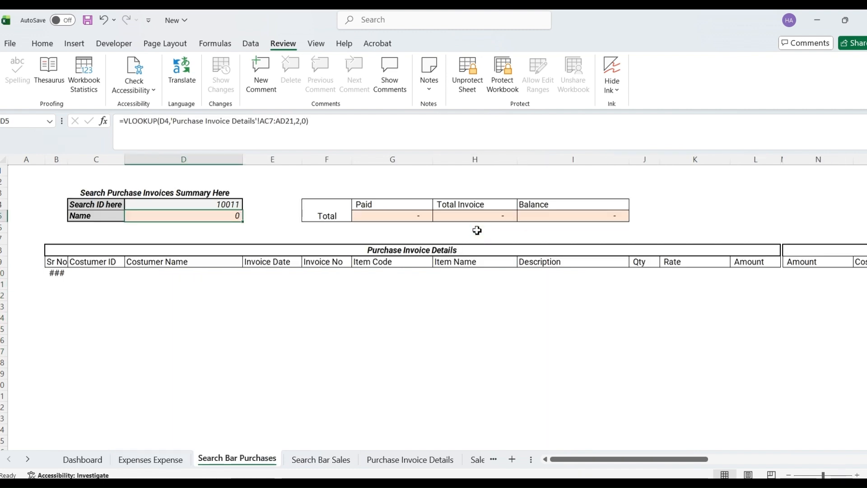
{"action": "key", "text": "ctrl+Page_Down"}
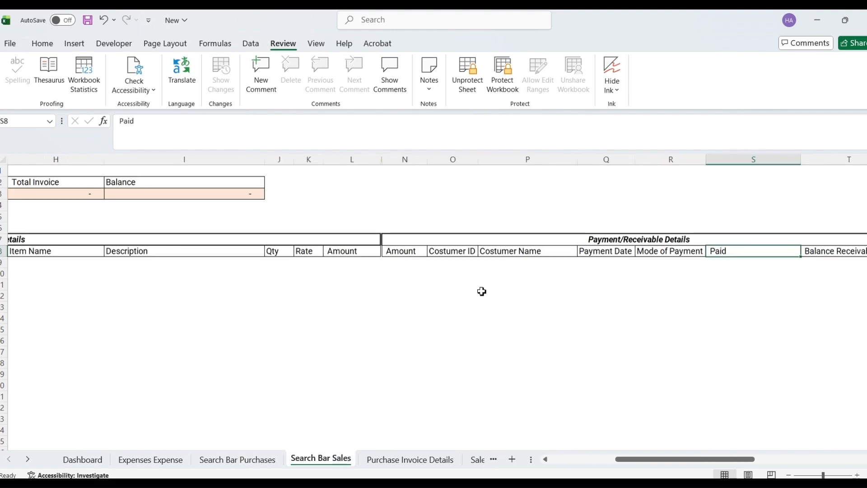
{"action": "key", "text": "ctrl+Page_Down"}
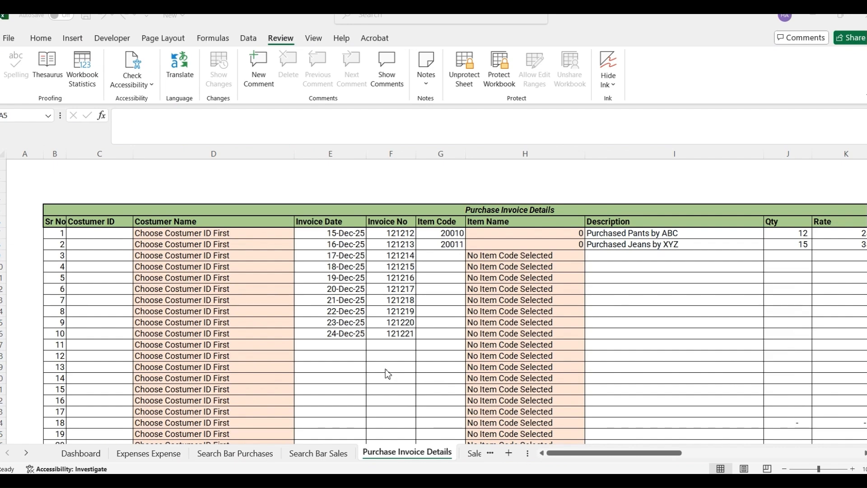
{"action": "scroll", "coordinate": [348, 297], "scroll_direction": "right", "scroll_amount": 3}
{"action": "scroll", "coordinate": [349, 300], "scroll_direction": "right", "scroll_amount": 10}
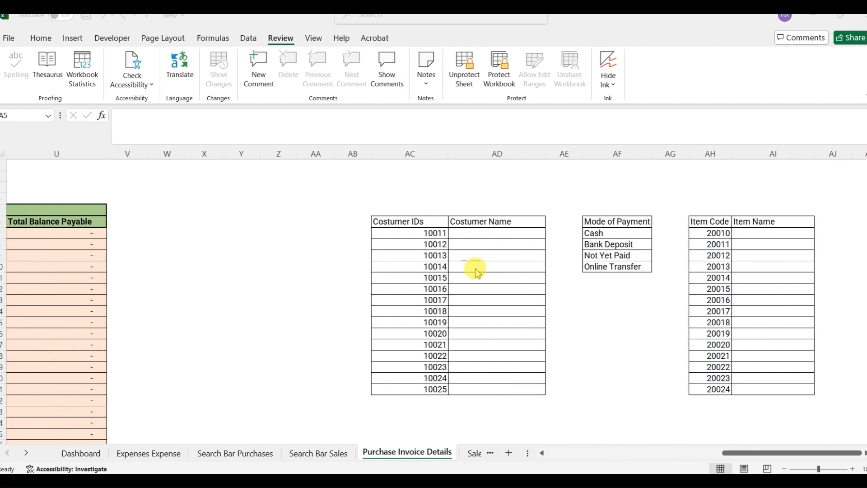
- Enter XYZ and ABC as the customer names for the first two customer IDs
{"action": "left_click", "coordinate": [484, 234]}
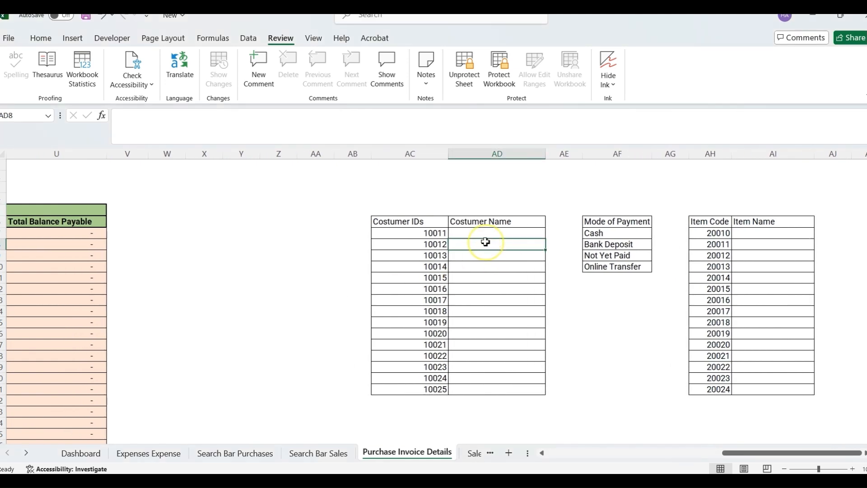
{"action": "key", "text": "Left"}
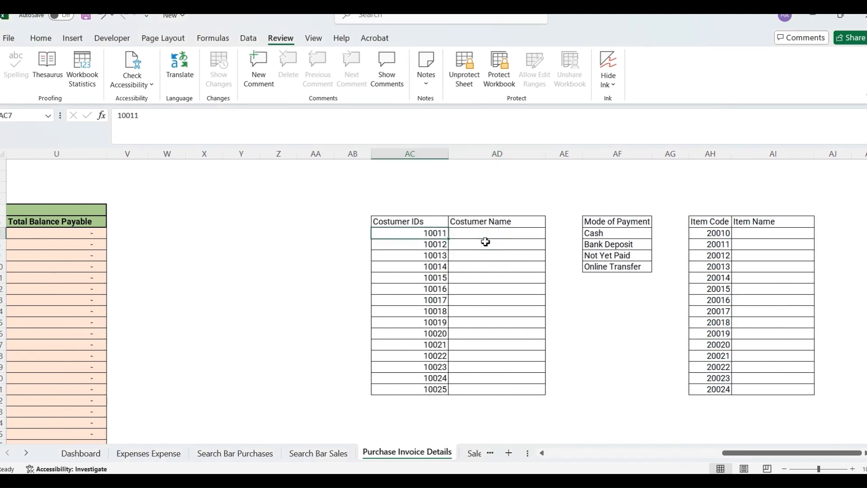
{"action": "key", "text": "Right"}
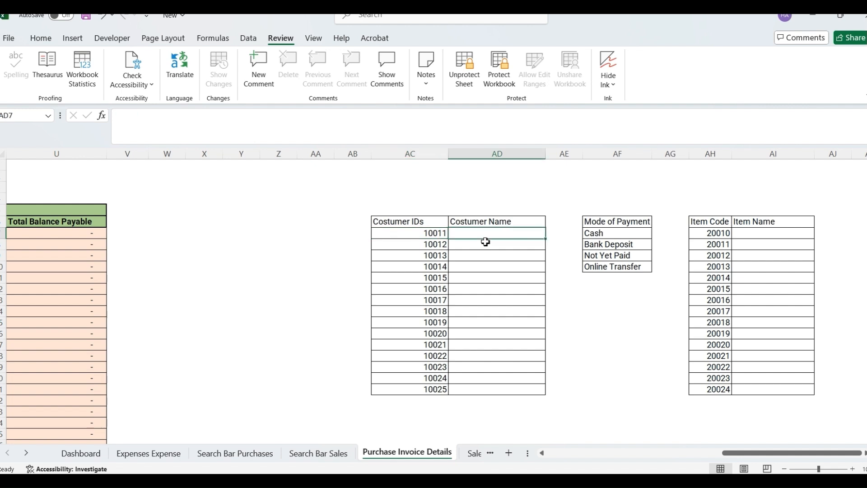
{"action": "type", "text": "XYZ"}
{"action": "key", "text": "Return"}
{"action": "type", "text": "ABC"}
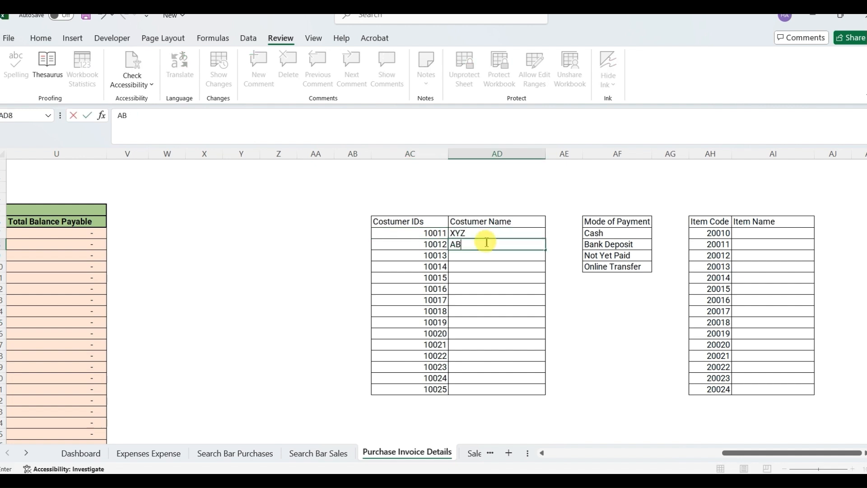
{"action": "key", "text": "Return"}
- Enter the item names Pants, Jeans and Shirts for item codes 20010, 20011 and 20012
{"action": "key", "text": "Up"}
{"action": "key", "text": "Right"}
{"action": "key", "text": "Right"}
{"action": "key", "text": "Right"}
{"action": "key", "text": "Right"}
{"action": "key", "text": "Right"}
{"action": "key", "text": "Right"}
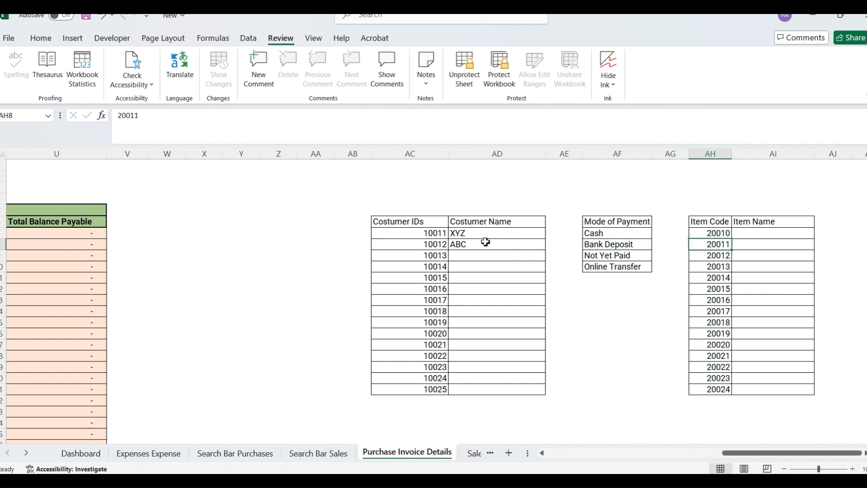
{"action": "key", "text": "Left"}
{"action": "key", "text": "Up"}
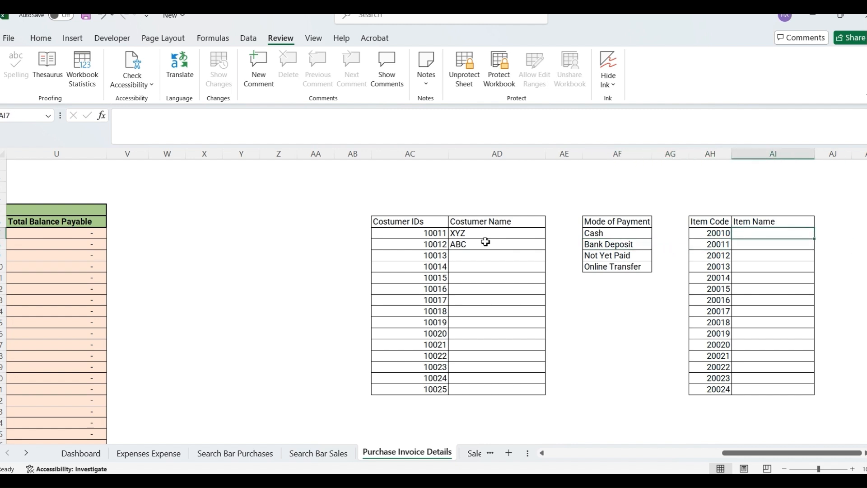
{"action": "type", "text": "Pants"}
{"action": "key", "text": "Return"}
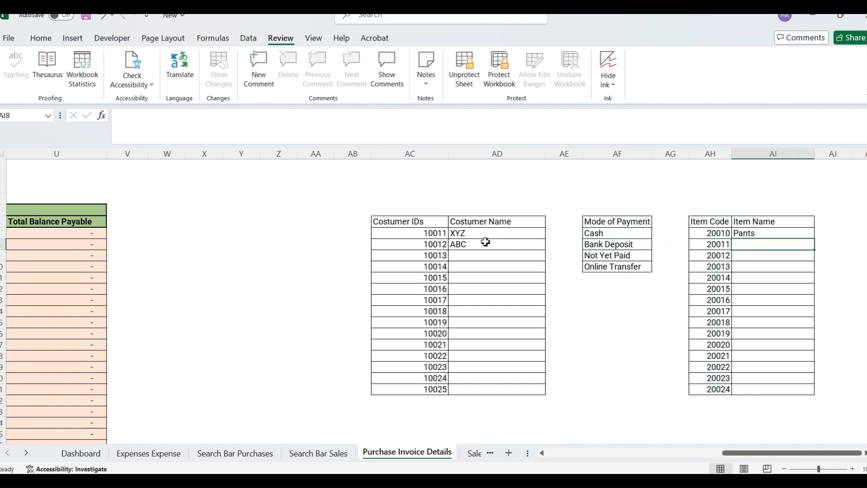
{"action": "type", "text": "Jeans"}
{"action": "key", "text": "Return"}
{"action": "type", "text": "Shirts"}
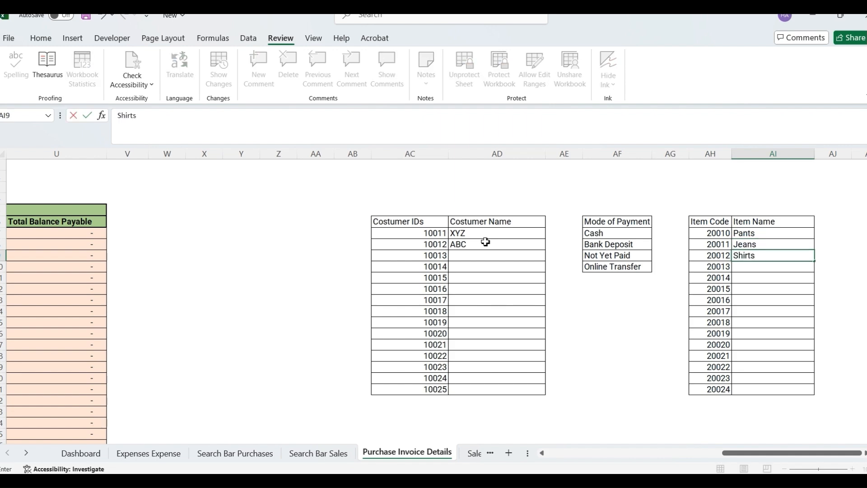
{"action": "key", "text": "Return"}
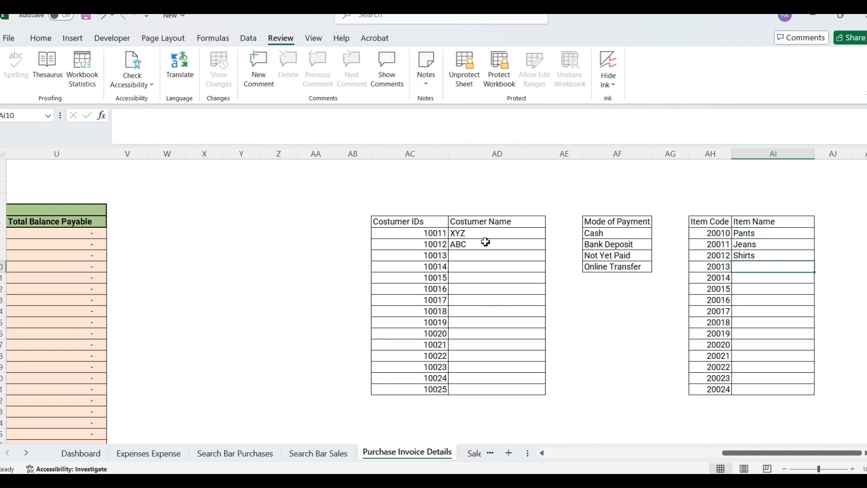
- Choose customer XYZ's ID for record 1 of the Purchase Invoice Details table
{"action": "key", "text": "Left"}
{"action": "key", "text": "Left"}
{"action": "key", "text": "Left"}
{"action": "key", "text": "Left"}
{"action": "key", "text": "Left"}
{"action": "key", "text": "Left"}
{"action": "key", "text": "Left"}
{"action": "key", "text": "Left"}
{"action": "key", "text": "Left"}
{"action": "key", "text": "Left"}
{"action": "key", "text": "Left"}
{"action": "key", "text": "Left"}
{"action": "key", "text": "Left"}
{"action": "key", "text": "Left"}
{"action": "key", "text": "Left"}
{"action": "key", "text": "Left"}
{"action": "key", "text": "Left"}
{"action": "key", "text": "Left"}
{"action": "key", "text": "Left"}
{"action": "key", "text": "Left"}
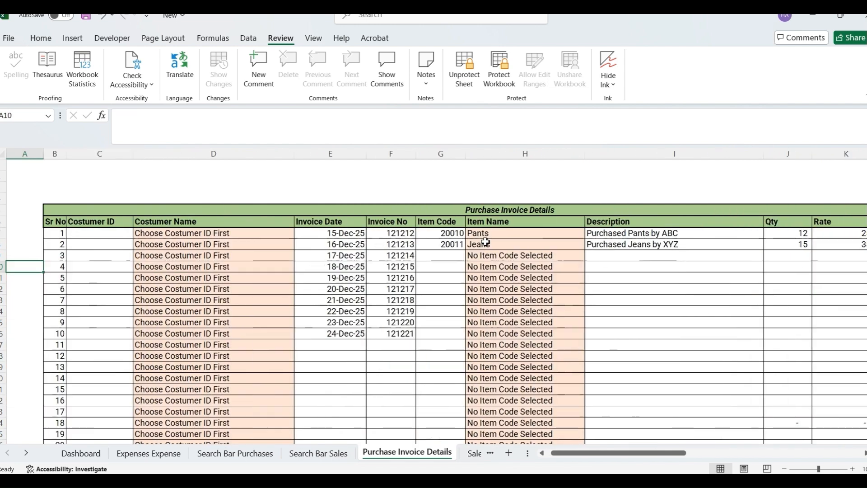
{"action": "key", "text": "Right"}
{"action": "key", "text": "Right"}
{"action": "key", "text": "Up"}
{"action": "key", "text": "Up"}
{"action": "key", "text": "Up"}
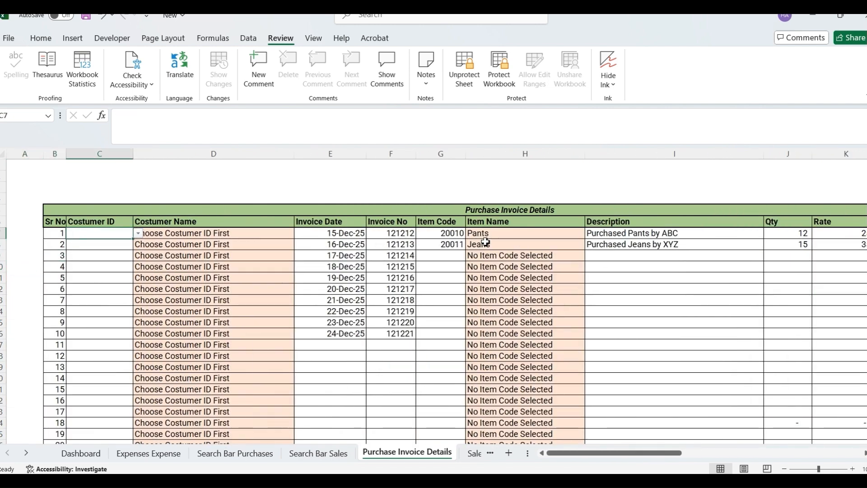
{"action": "key", "text": "alt+Down"}
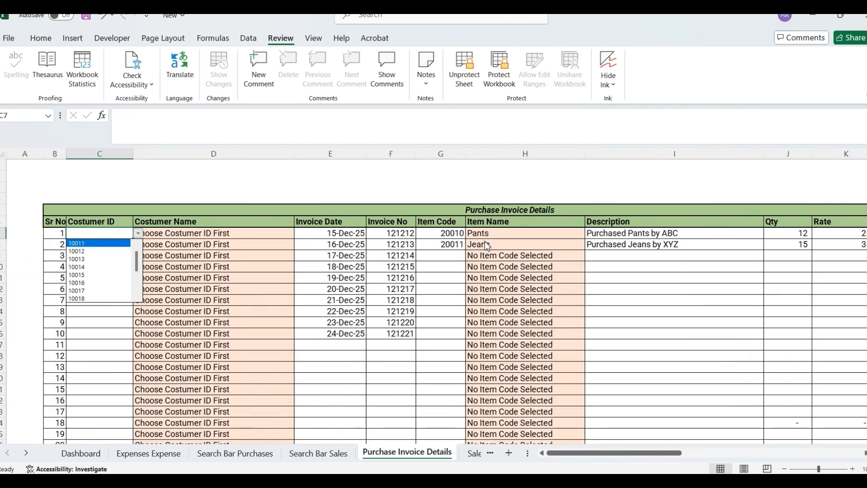
{"action": "key", "text": "Return"}
{"action": "key", "text": "Return"}
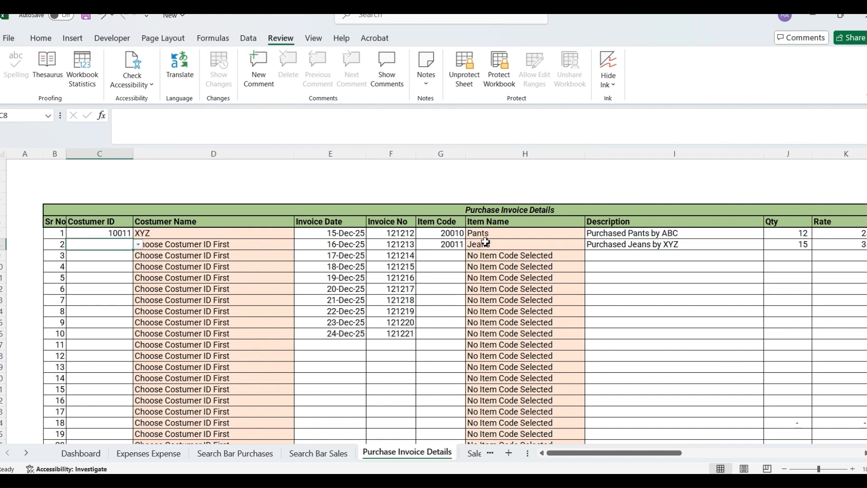
- Choose customer ABC's ID for purchase invoice record 2
{"action": "key", "text": "alt+Down"}
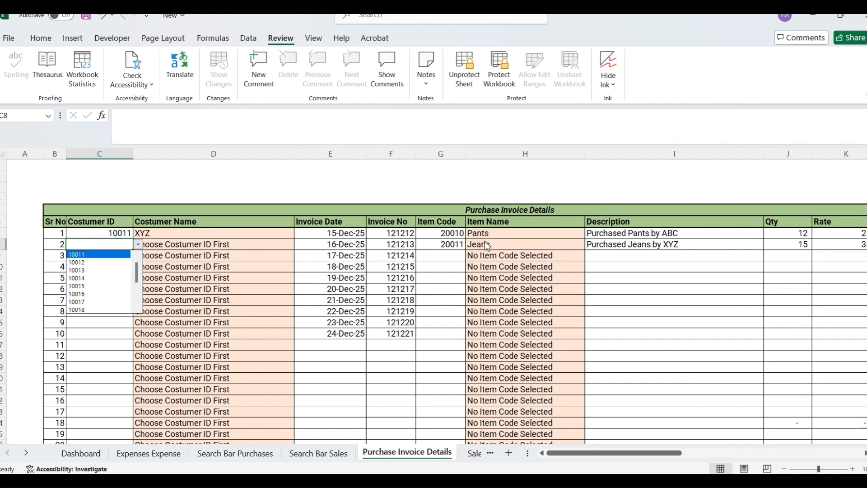
{"action": "key", "text": "Down"}
{"action": "key", "text": "Return"}
{"action": "key", "text": "Right"}
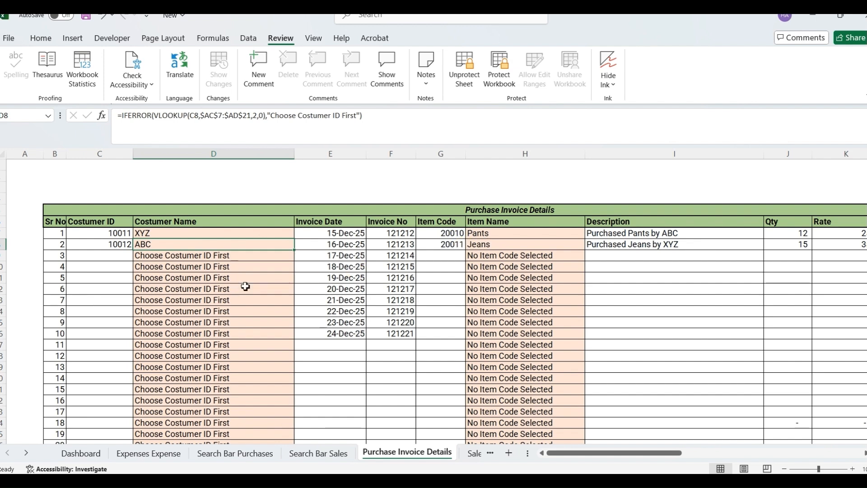
- Copy ABC's customer ID from record 2 down to records 3 through 7
{"action": "key", "text": "Left"}
{"action": "key", "text": "Down"}
{"action": "key", "text": "ctrl+c"}
{"action": "key", "text": "shift+Down"}
{"action": "key", "text": "shift+Down"}
{"action": "key", "text": "shift+Down"}
{"action": "key", "text": "shift+Down"}
{"action": "key", "text": "shift+Down"}
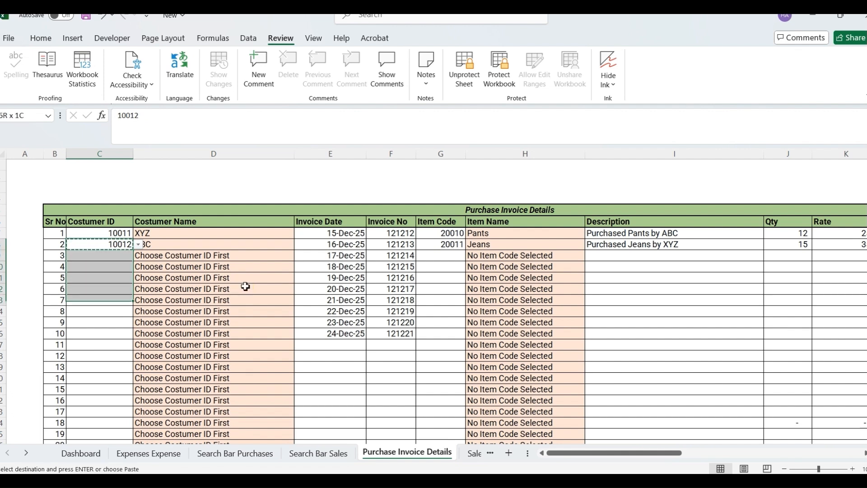
{"action": "key", "text": "ctrl+v"}
- Copy XYZ's customer ID from record 1 to records 8 through 10
{"action": "key", "text": "Up"}
{"action": "key", "text": "ctrl+c"}
{"action": "key", "text": "Down"}
{"action": "key", "text": "Down"}
{"action": "key", "text": "Down"}
{"action": "key", "text": "Down"}
{"action": "key", "text": "Down"}
{"action": "key", "text": "Down"}
{"action": "key", "text": "Down"}
{"action": "key", "text": "shift+Down"}
{"action": "key", "text": "shift+Down"}
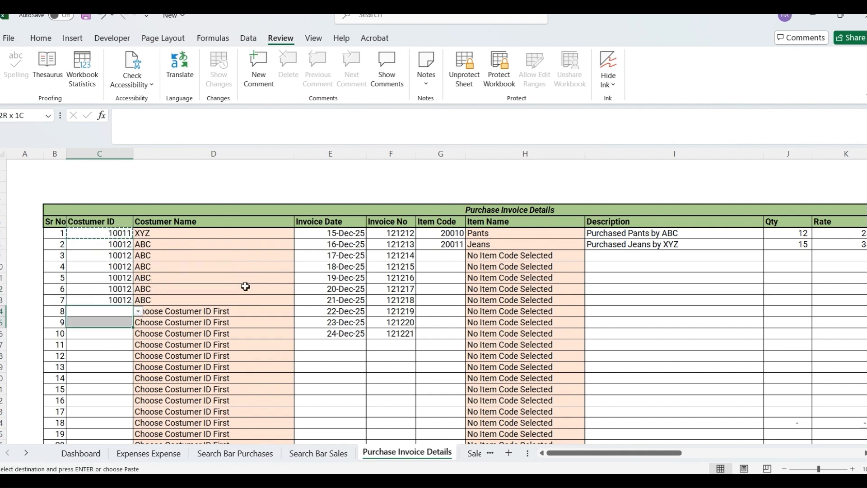
{"action": "key", "text": "ctrl+v"}
- Set the item code to 20011 for record 1 and to 20010 for record 2
{"action": "key", "text": "Right"}
{"action": "key", "text": "Right"}
{"action": "key", "text": "Up"}
{"action": "key", "text": "Up"}
{"action": "key", "text": "Up"}
{"action": "key", "text": "Up"}
{"action": "key", "text": "Up"}
{"action": "key", "text": "Up"}
{"action": "key", "text": "Up"}
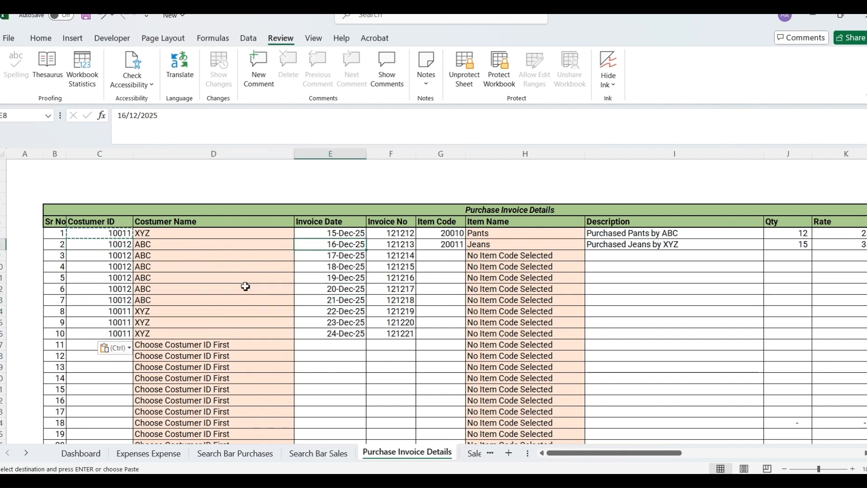
{"action": "key", "text": "Right"}
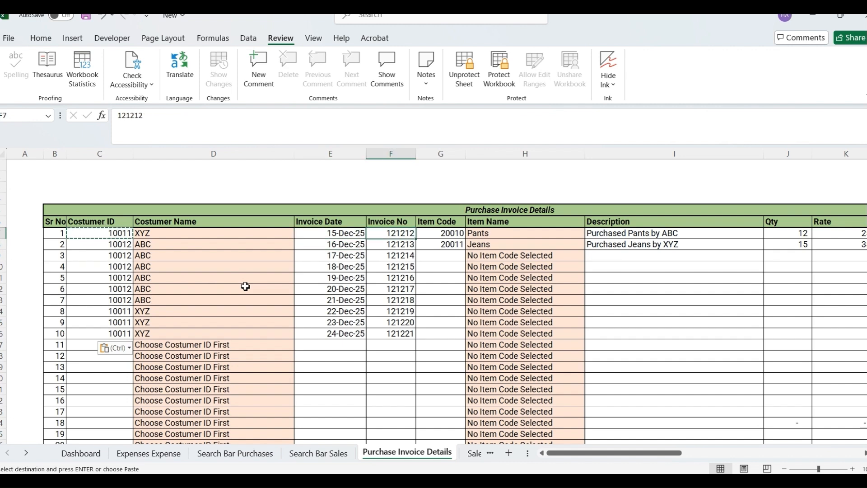
{"action": "key", "text": "Right"}
{"action": "key", "text": "alt+Down"}
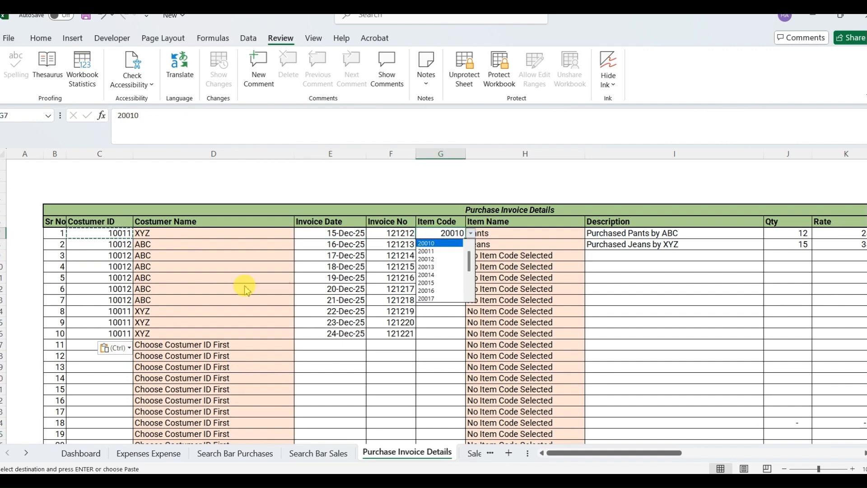
{"action": "key", "text": "Down"}
{"action": "key", "text": "Return"}
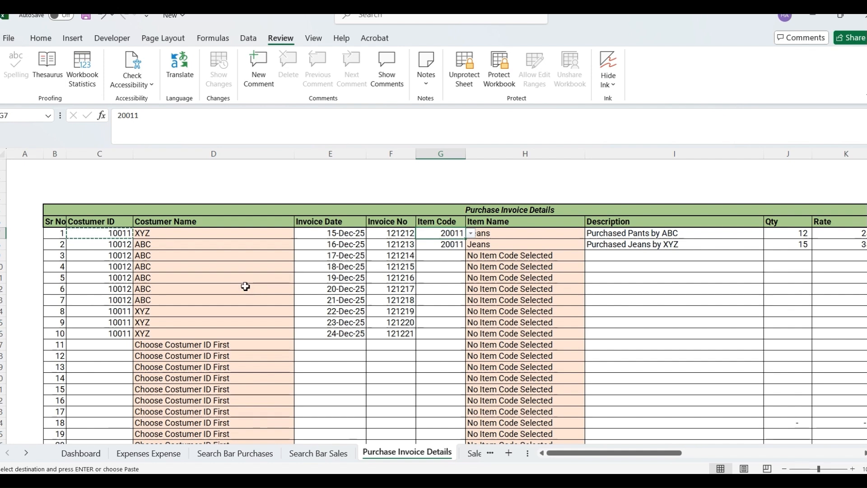
{"action": "key", "text": "Down"}
{"action": "key", "text": "alt+Down"}
{"action": "key", "text": "Up"}
{"action": "key", "text": "Return"}
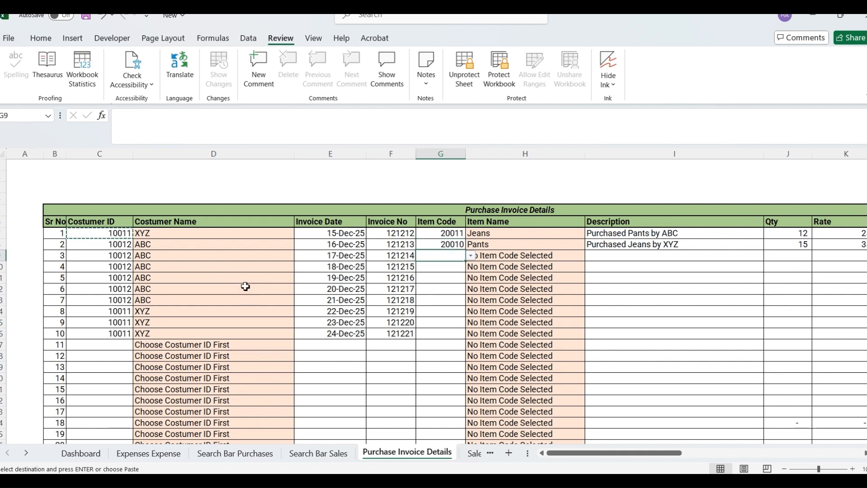
- Copy item code 20010 from record 2 down to records 3 through 7
{"action": "key", "text": "Right"}
{"action": "key", "text": "Left"}
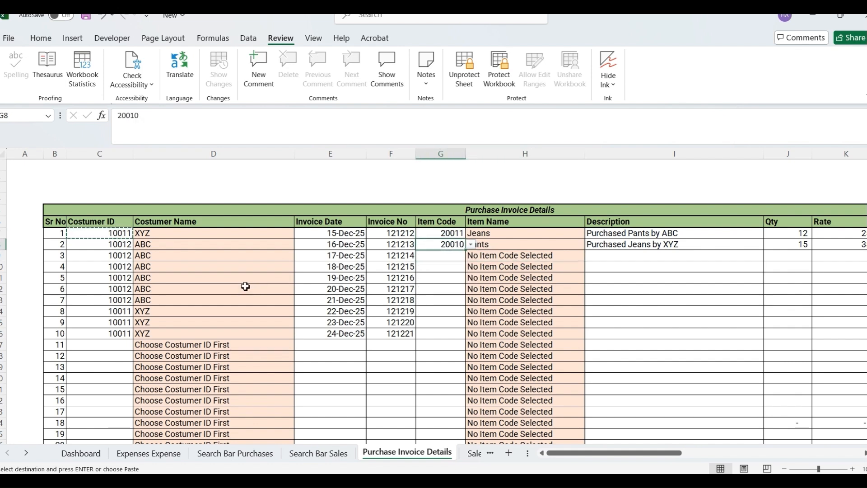
{"action": "key", "text": "shift+Down"}
{"action": "key", "text": "shift+Down"}
{"action": "key", "text": "shift+Down"}
{"action": "key", "text": "shift+Down"}
{"action": "key", "text": "Return"}
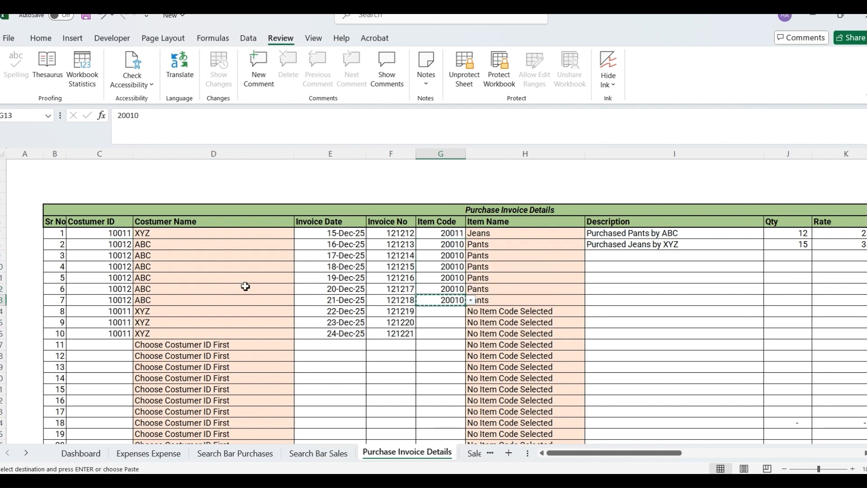
- Choose item code 20011 for record 8 and copy it to records 9 and 10
{"action": "key", "text": "Down"}
{"action": "key", "text": "alt+Down"}
{"action": "key", "text": "Return"}
{"action": "key", "text": "ctrl+c"}
{"action": "key", "text": "Down"}
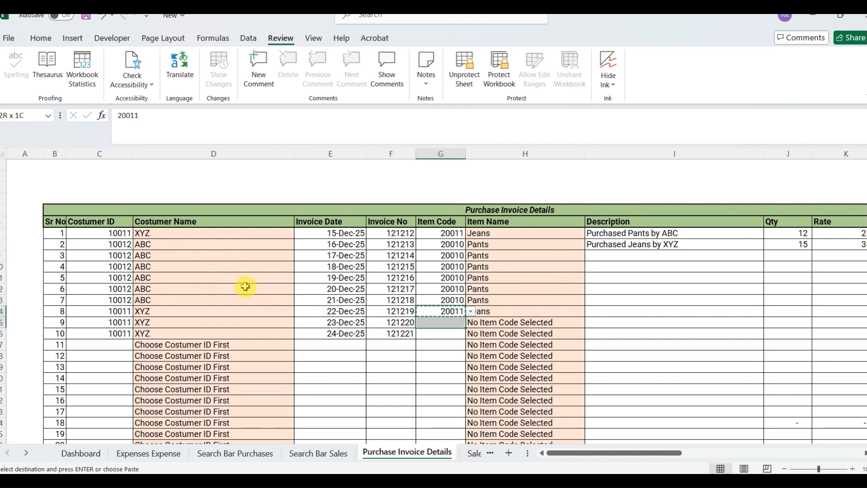
{"action": "key", "text": "shift+Down"}
{"action": "key", "text": "ctrl+v"}
- Copy the description "Purchased Jeans by XYZ" from record 2 into record 3 and over the description of record 1
{"action": "key", "text": "Right"}
{"action": "key", "text": "Up"}
{"action": "key", "text": "Up"}
{"action": "key", "text": "Right"}
{"action": "key", "text": "Up"}
{"action": "key", "text": "Up"}
{"action": "key", "text": "Up"}
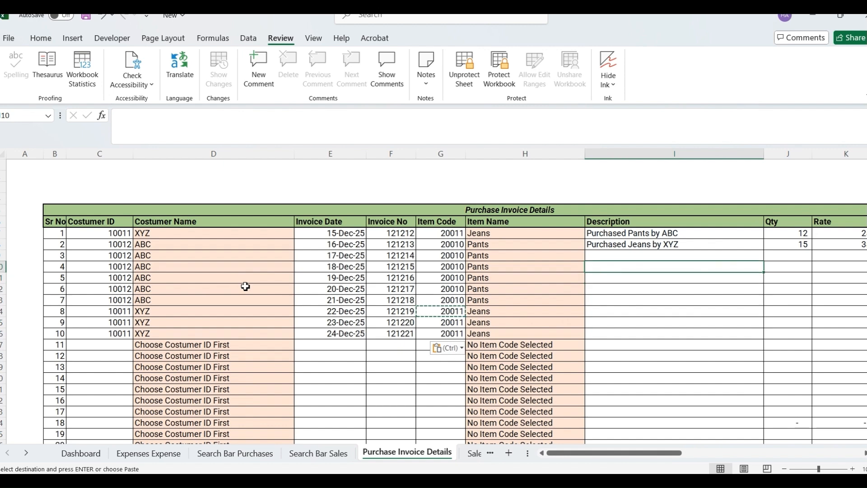
{"action": "key", "text": "Up"}
{"action": "key", "text": "Up"}
{"action": "key", "text": "Up"}
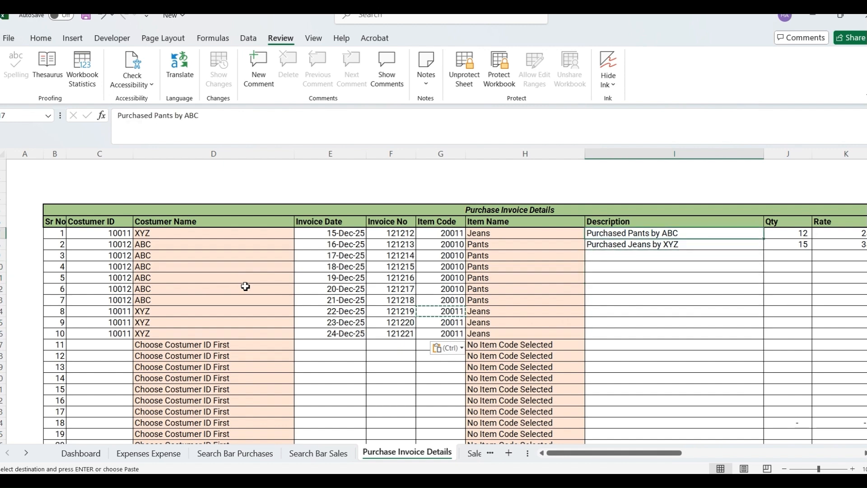
{"action": "key", "text": "ctrl"}
{"action": "key", "text": "ctrl"}
{"action": "key", "text": "Down"}
{"action": "key", "text": "Down"}
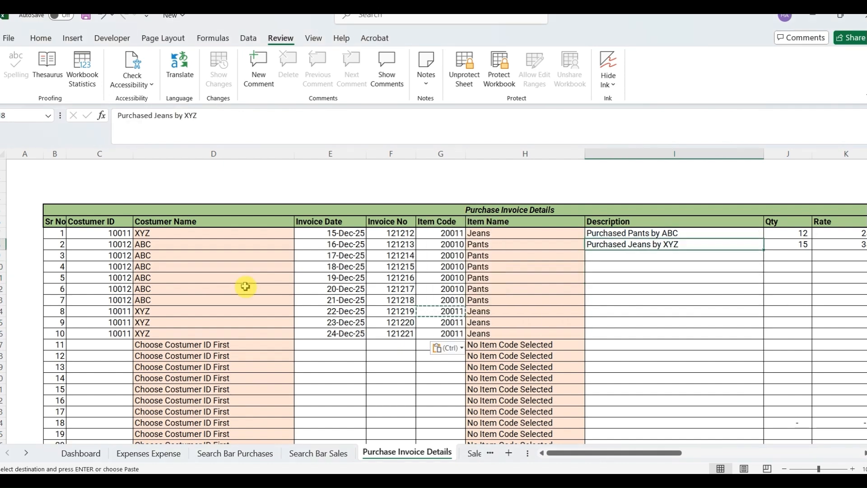
{"action": "key", "text": "ctrl+d"}
{"action": "key", "text": "Down"}
{"action": "key", "text": "Up"}
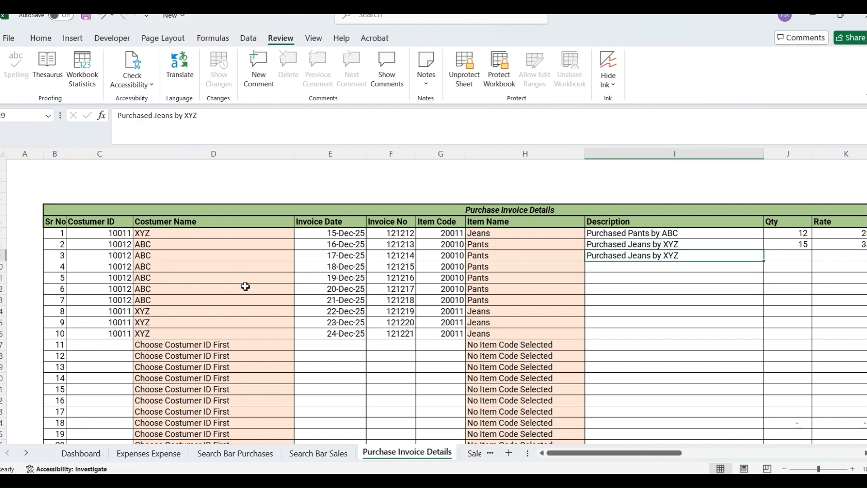
{"action": "key", "text": "ctrl+c"}
{"action": "key", "text": "Up"}
{"action": "key", "text": "Up"}
{"action": "key", "text": "ctrl+v"}
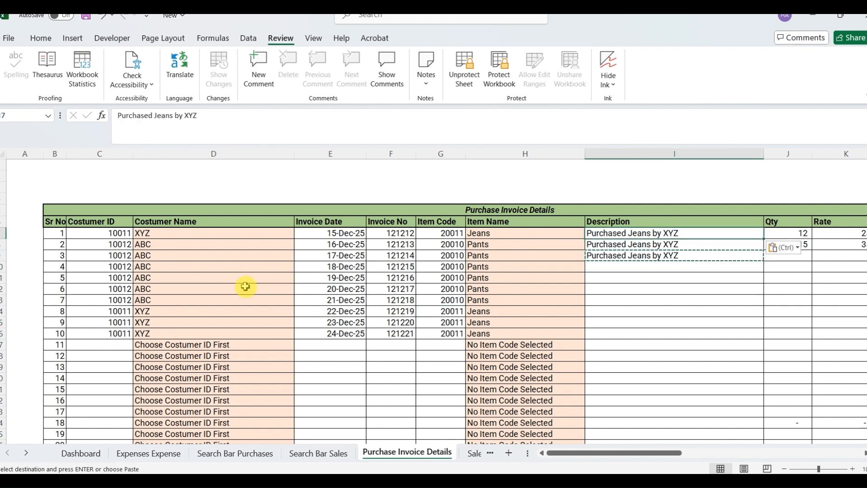
- Change the description of record 2 to "Purchased Jeans by ABC"
{"action": "key", "text": "Down"}
{"action": "key", "text": "F2"}
{"action": "key", "text": "BackSpace"}
{"action": "key", "text": "BackSpace"}
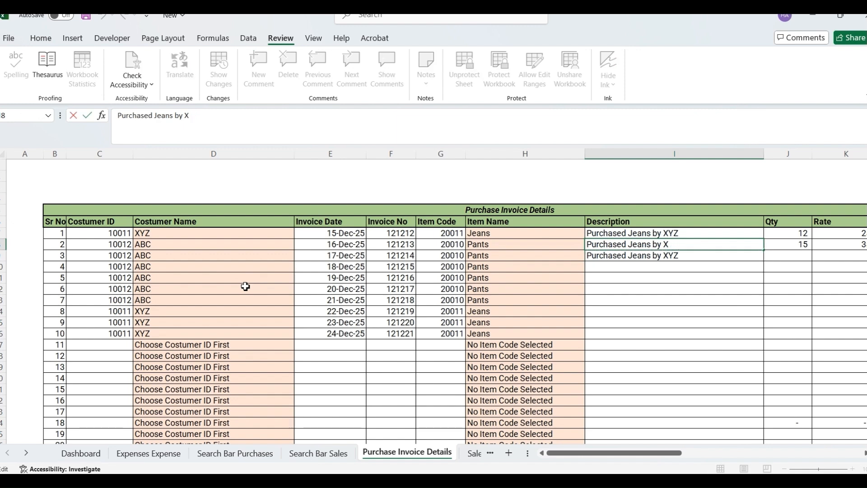
{"action": "type", "text": "ABC"}
{"action": "key", "text": "Return"}
- Copy the description "Purchased Jeans by ABC" from record 2 down to records 3 through 7
{"action": "key", "text": "Up"}
{"action": "key", "text": "ctrl+c"}
{"action": "key", "text": "shift+Down"}
{"action": "key", "text": "shift+Down"}
{"action": "key", "text": "shift+Down"}
{"action": "key", "text": "shift+Down"}
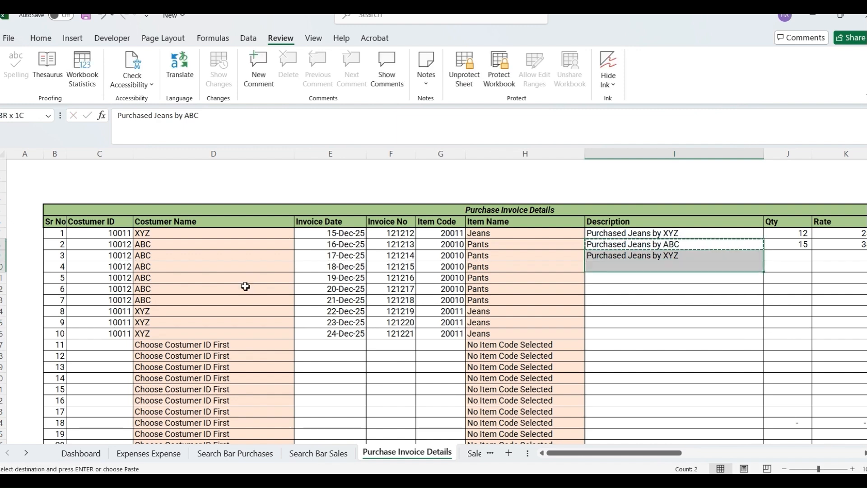
{"action": "key", "text": "shift+Down"}
{"action": "key", "text": "ctrl+v"}
- Copy the description "Purchased Jeans by XYZ" from record 1 to records 8 through 10
{"action": "key", "text": "Up"}
{"action": "key", "text": "Up"}
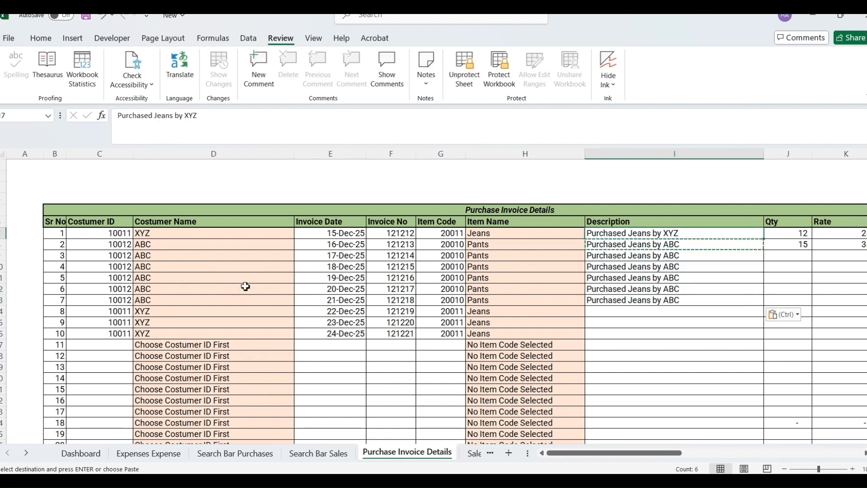
{"action": "key", "text": "ctrl+c"}
{"action": "key", "text": "Down"}
{"action": "key", "text": "Down"}
{"action": "key", "text": "Down"}
{"action": "key", "text": "Down"}
{"action": "key", "text": "Down"}
{"action": "key", "text": "Down"}
{"action": "key", "text": "Down"}
{"action": "key", "text": "shift+Down"}
{"action": "key", "text": "shift+Down"}
{"action": "key", "text": "ctrl+v"}
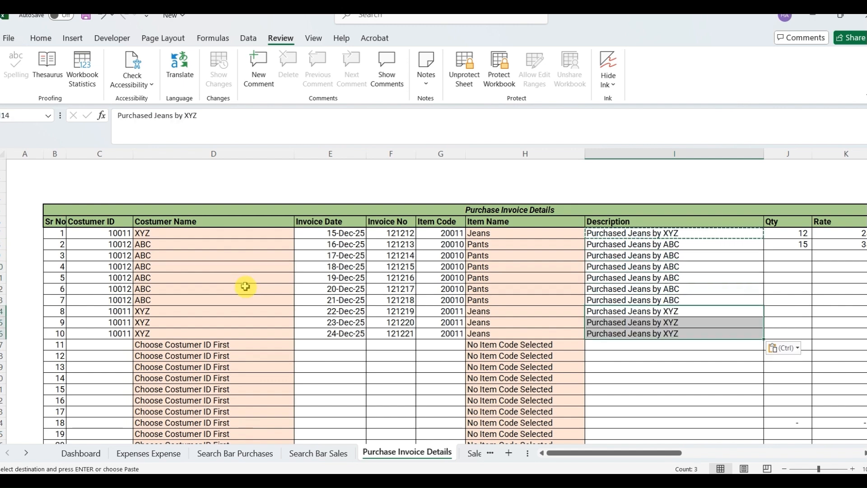
- Enter the quantities 35, 45 and 25 for purchase invoice records 3, 4 and 5
{"action": "key", "text": "Up"}
{"action": "key", "text": "Up"}
{"action": "key", "text": "Right"}
{"action": "key", "text": "Right"}
{"action": "key", "text": "Right"}
{"action": "key", "text": "Right"}
{"action": "key", "text": "Right"}
{"action": "key", "text": "Right"}
{"action": "key", "text": "Up"}
{"action": "key", "text": "Up"}
{"action": "key", "text": "Left"}
{"action": "key", "text": "Left"}
{"action": "key", "text": "Left"}
{"action": "key", "text": "Left"}
{"action": "key", "text": "Left"}
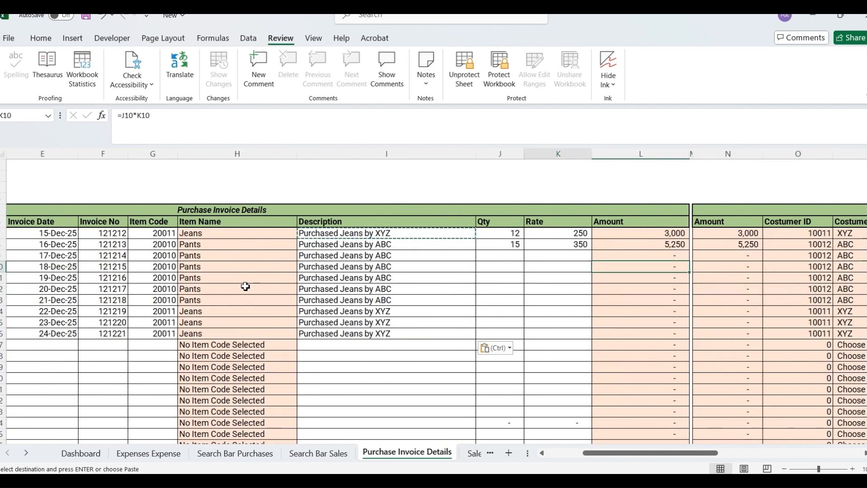
{"action": "key", "text": "Up"}
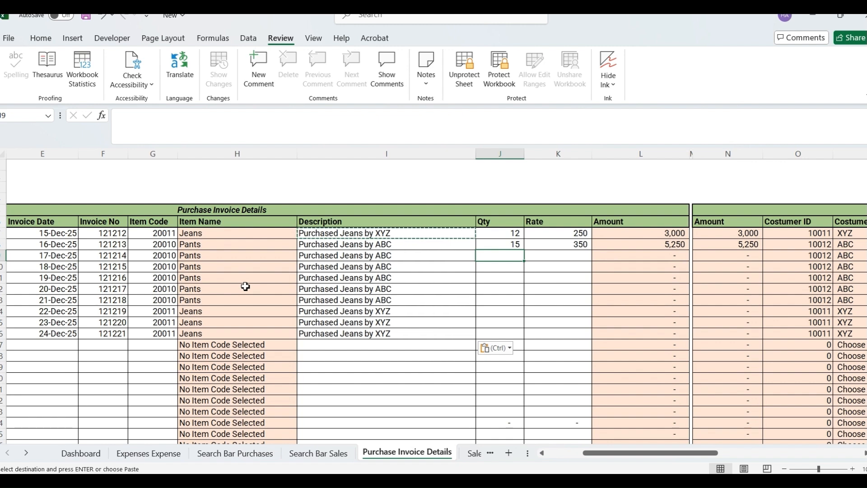
{"action": "type", "text": "35"}
{"action": "key", "text": "Return"}
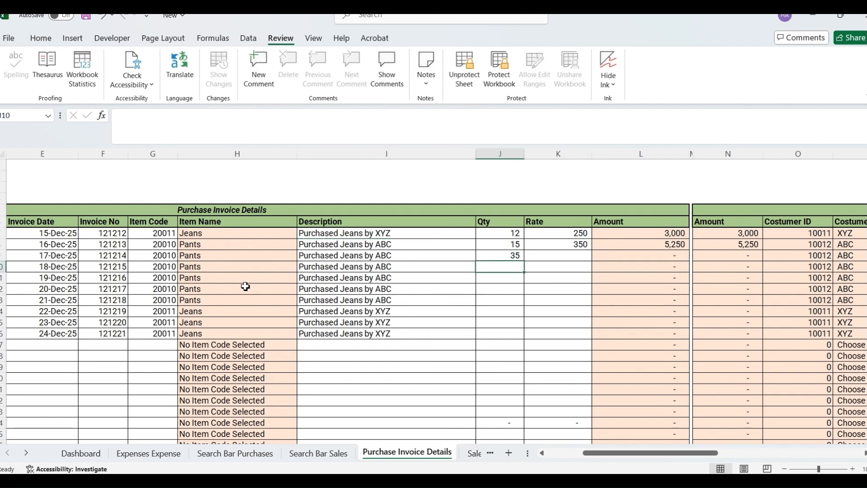
{"action": "type", "text": "45"}
{"action": "key", "text": "Return"}
{"action": "type", "text": "25"}
{"action": "key", "text": "ctrl+Return"}
- Copy the quantity 25 from purchase invoice record 5 down to records 6 through 10
{"action": "key", "text": "shift+Down"}
{"action": "key", "text": "shift+Down"}
{"action": "key", "text": "shift+Down"}
{"action": "key", "text": "shift+Down"}
{"action": "key", "text": "shift+Down"}
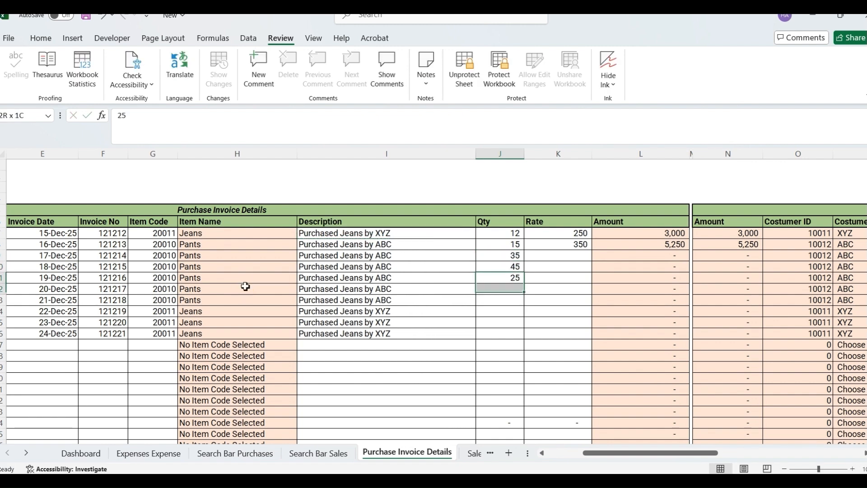
{"action": "key", "text": "ctrl+d"}
- Enter the rate 350 for purchase invoice record 3 and fill it down through record 7
{"action": "key", "text": "Up"}
{"action": "key", "text": "Right"}
{"action": "key", "text": "Up"}
{"action": "key", "text": "Up"}
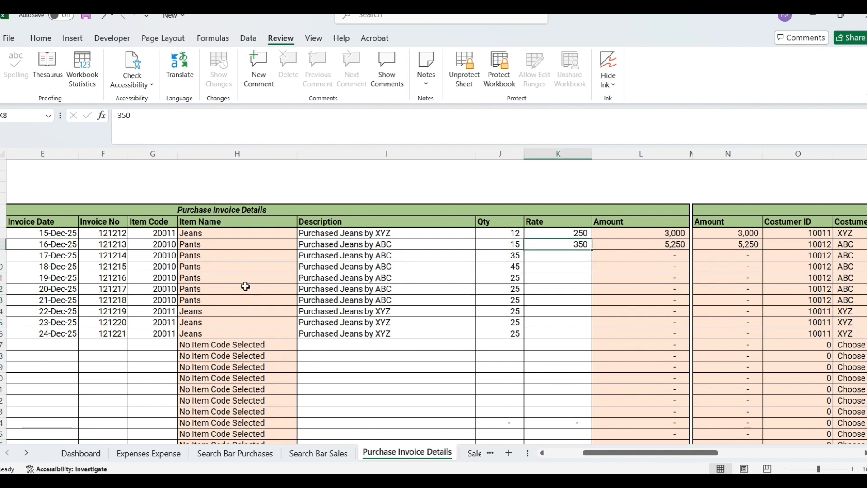
{"action": "key", "text": "Down"}
{"action": "type", "text": "3"}
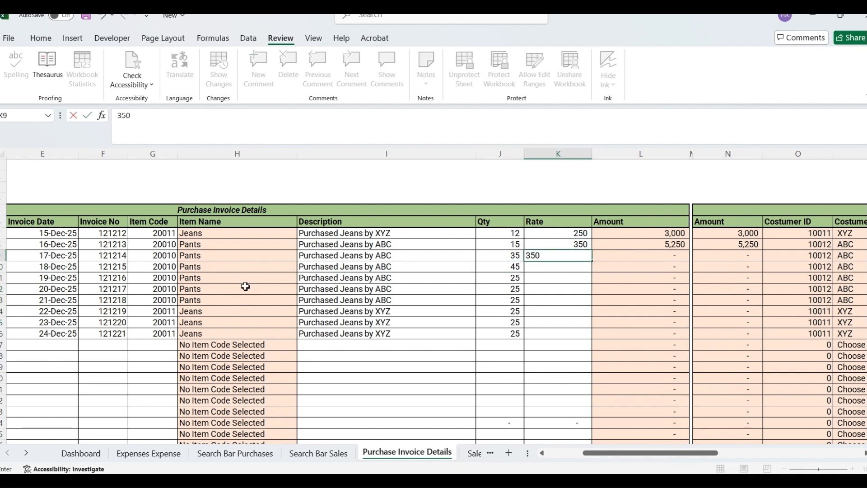
{"action": "type", "text": "50"}
{"action": "key", "text": "ctrl+Return"}
{"action": "key", "text": "shift+Down"}
{"action": "key", "text": "shift+Down"}
{"action": "key", "text": "shift+Down"}
{"action": "key", "text": "shift+Down"}
{"action": "key", "text": "ctrl+d"}
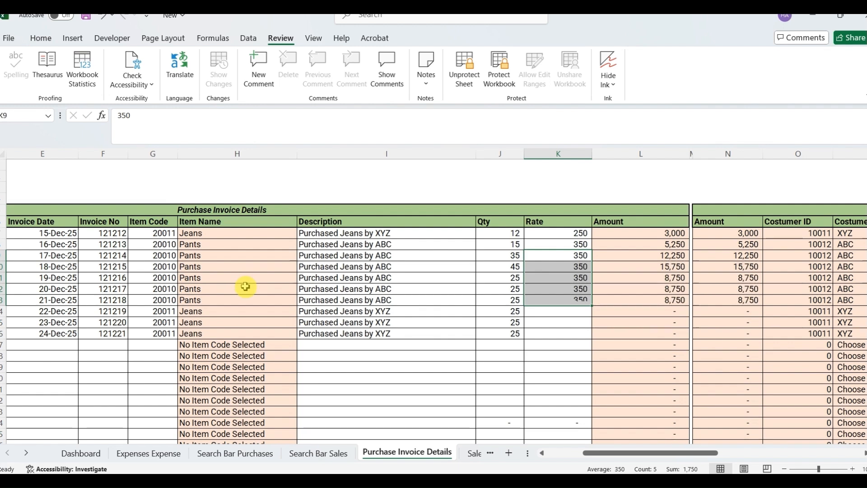
- Copy the rate 250 from record 1 to records 8 through 10
{"action": "key", "text": "Down"}
{"action": "key", "text": "Down"}
{"action": "key", "text": "Down"}
{"action": "key", "text": "Down"}
{"action": "key", "text": "Down"}
{"action": "key", "text": "Up"}
{"action": "key", "text": "Up"}
{"action": "key", "text": "Up"}
{"action": "key", "text": "Up"}
{"action": "key", "text": "Up"}
{"action": "key", "text": "Up"}
{"action": "key", "text": "Up"}
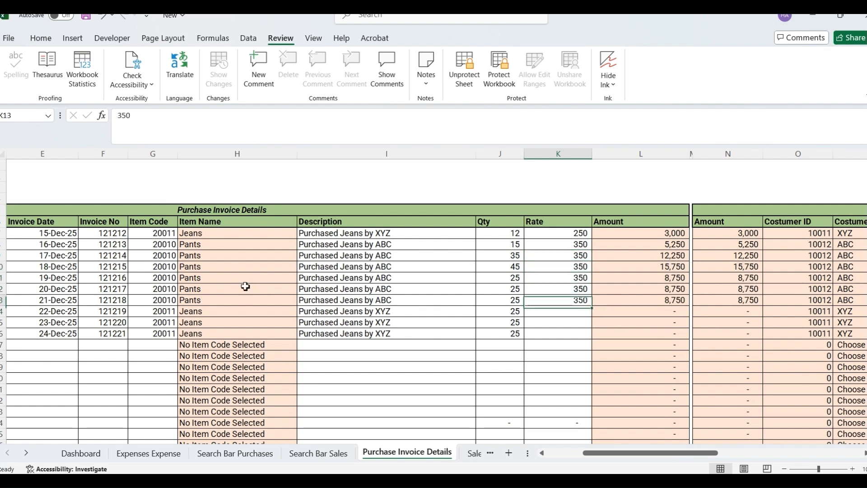
{"action": "key", "text": "ctrl+c"}
{"action": "key", "text": "Down"}
{"action": "key", "text": "Down"}
{"action": "key", "text": "Down"}
{"action": "key", "text": "Down"}
{"action": "key", "text": "Down"}
{"action": "key", "text": "Down"}
{"action": "key", "text": "Down"}
{"action": "key", "text": "shift+Down"}
{"action": "key", "text": "shift+Down"}
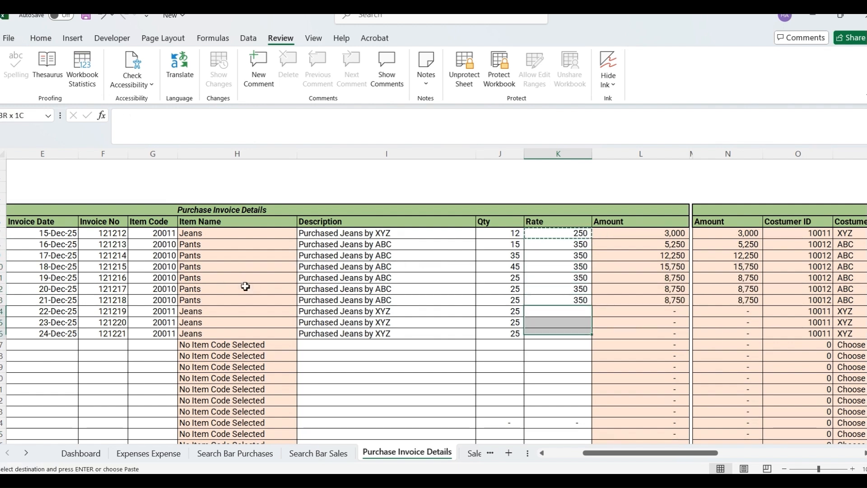
{"action": "key", "text": "ctrl+v"}
- Examine the invoice Amount formula and the payment columns across to Paid for record 3
{"action": "key", "text": "Right"}
{"action": "key", "text": "Up"}
{"action": "key", "text": "Up"}
{"action": "key", "text": "Up"}
{"action": "key", "text": "Up"}
{"action": "key", "text": "Up"}
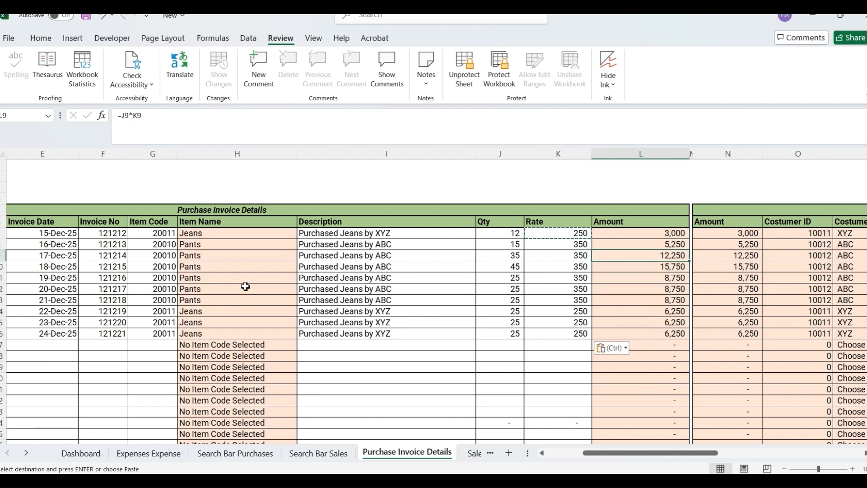
{"action": "key", "text": "Right"}
{"action": "key", "text": "Right"}
{"action": "key", "text": "Right"}
{"action": "key", "text": "Right"}
{"action": "key", "text": "Right"}
{"action": "key", "text": "Right"}
{"action": "key", "text": "Right"}
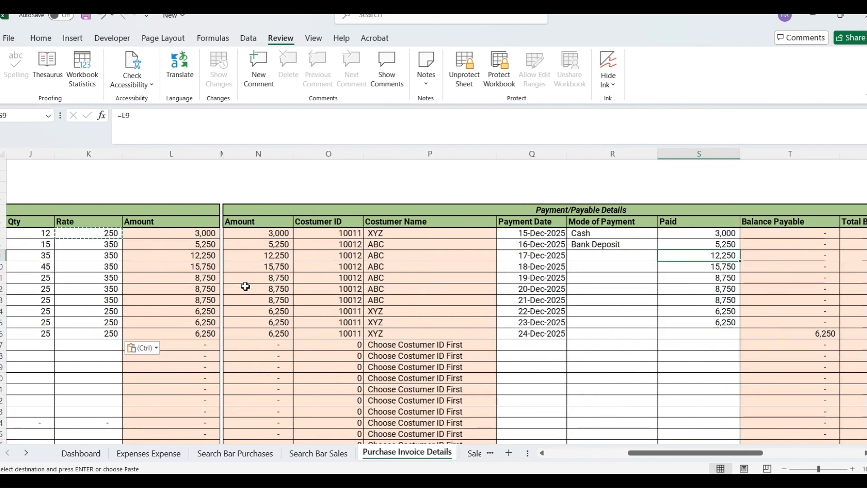
- Inspect the linked Amount, Costumer ID and Costumer Name formulas and the payment dates in the Payment/Payable Details
{"action": "key", "text": "Left"}
{"action": "key", "text": "Left"}
{"action": "key", "text": "Left"}
{"action": "key", "text": "Left"}
{"action": "key", "text": "Left"}
{"action": "key", "text": "Up"}
{"action": "key", "text": "Up"}
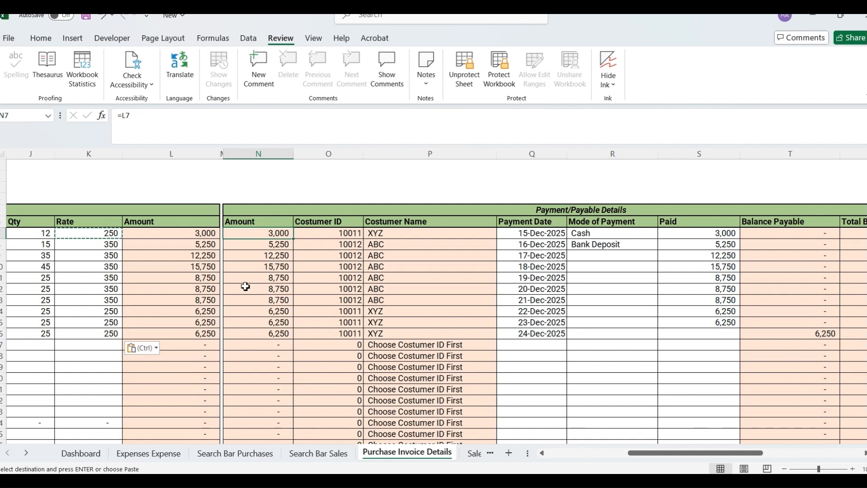
{"action": "key", "text": "Down"}
{"action": "key", "text": "Down"}
{"action": "key", "text": "Right"}
{"action": "key", "text": "Up"}
{"action": "key", "text": "Up"}
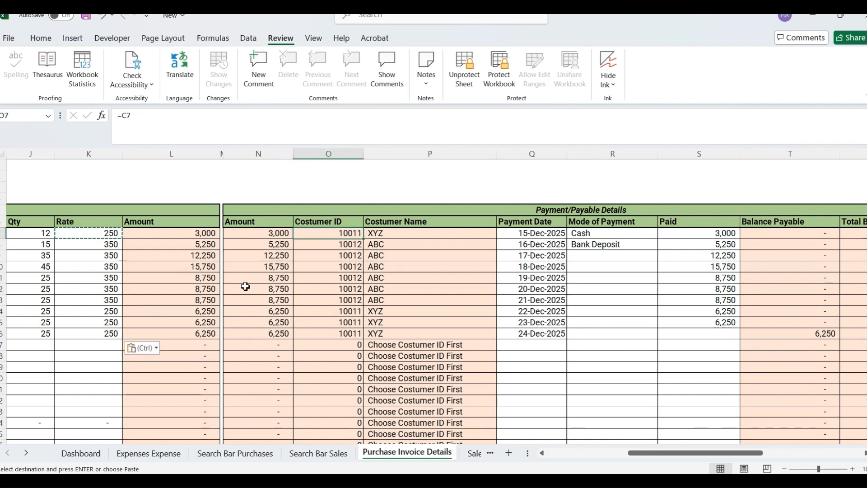
{"action": "key", "text": "Down"}
{"action": "key", "text": "Up"}
{"action": "key", "text": "Right"}
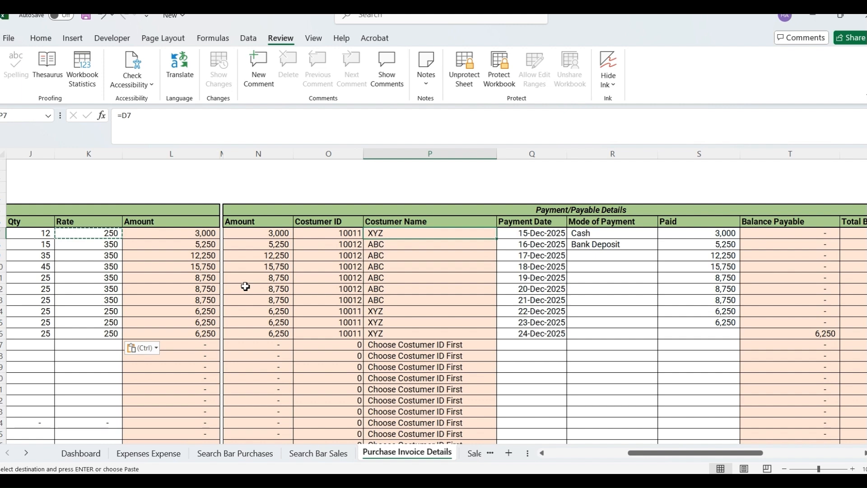
{"action": "key", "text": "Right"}
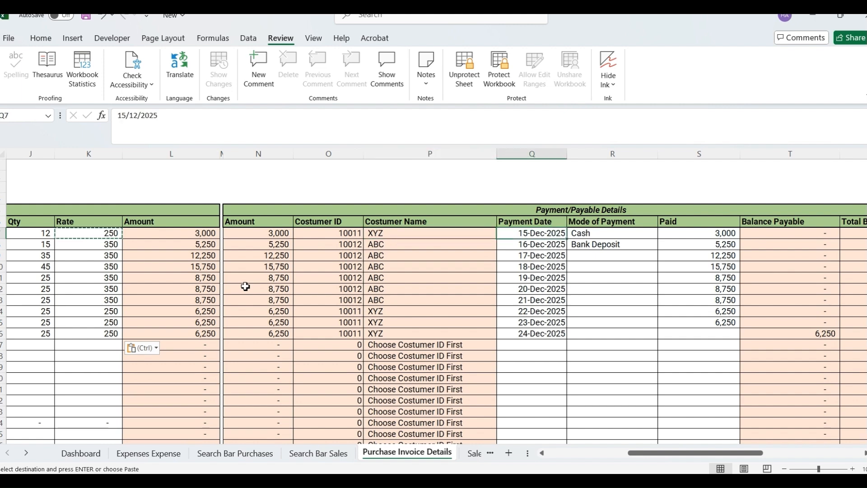
{"action": "key", "text": "Down"}
{"action": "key", "text": "Down"}
{"action": "key", "text": "Down"}
{"action": "key", "text": "Down"}
{"action": "key", "text": "Down"}
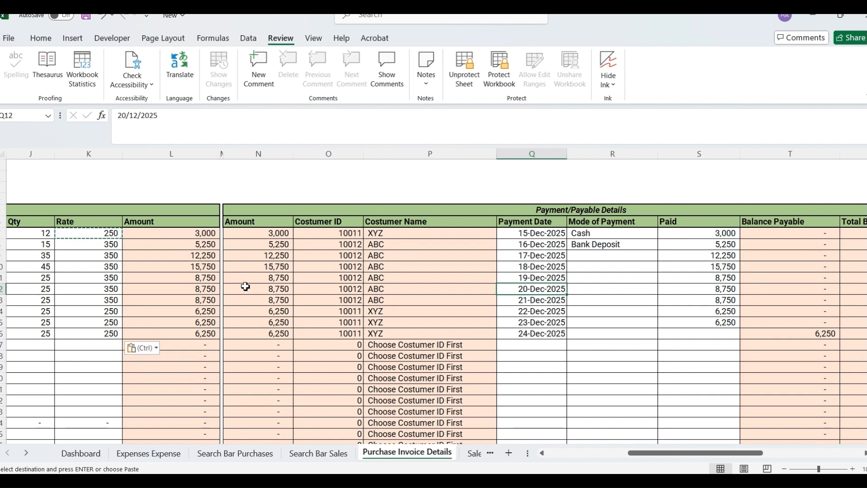
- Set the mode of payment for record 3 to Online Transfer
{"action": "key", "text": "Right"}
{"action": "key", "text": "Up"}
{"action": "key", "text": "Up"}
{"action": "key", "text": "Up"}
{"action": "key", "text": "Up"}
{"action": "key", "text": "Down"}
{"action": "key", "text": "alt+Down"}
{"action": "key", "text": "Down"}
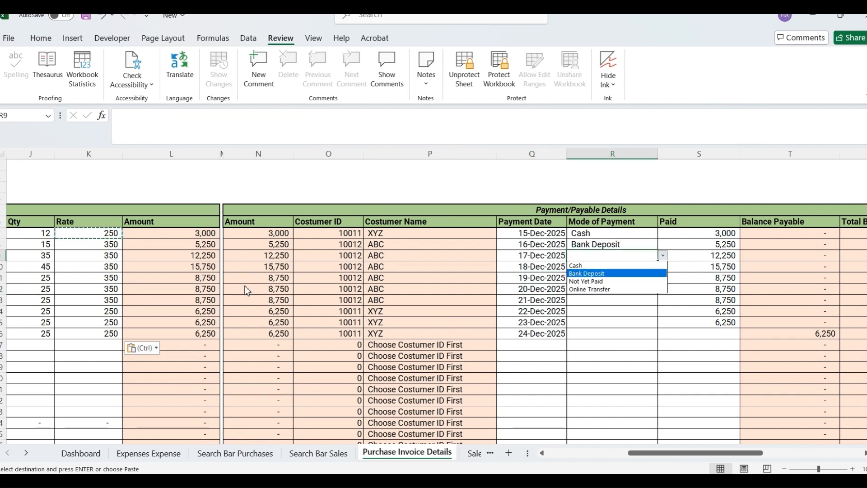
{"action": "key", "text": "Down"}
{"action": "key", "text": "Down"}
{"action": "key", "text": "Return"}
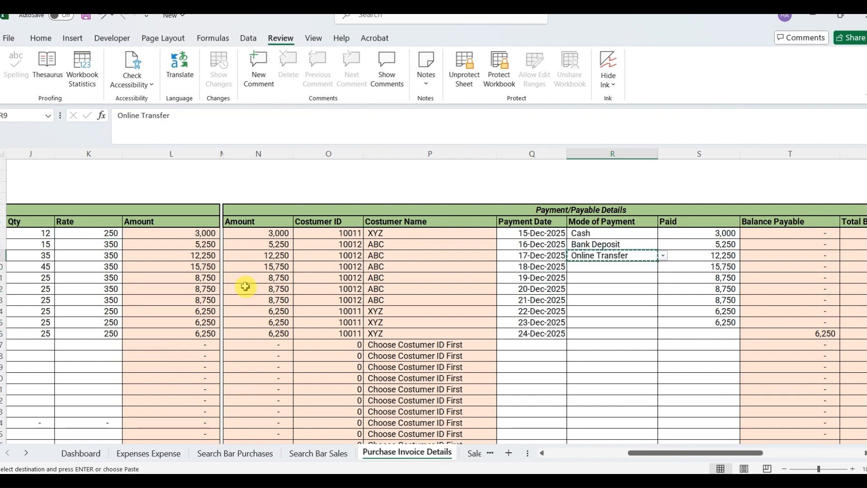
- Copy the Online Transfer payment mode from record 3 down through record 9
{"action": "key", "text": "shift+Down"}
{"action": "key", "text": "shift+Down"}
{"action": "key", "text": "shift+Down"}
{"action": "key", "text": "shift+Down"}
{"action": "key", "text": "shift+Down"}
{"action": "key", "text": "shift+Down"}
{"action": "key", "text": "ctrl+v"}
- Set the mode of payment for record 10 to Not Yet Paid
{"action": "key", "text": "Down"}
{"action": "key", "text": "Down"}
{"action": "key", "text": "Down"}
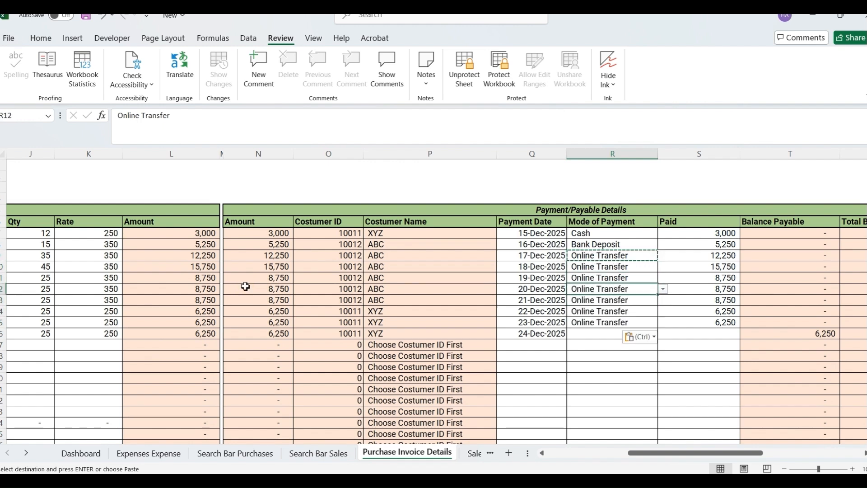
{"action": "key", "text": "Down"}
{"action": "key", "text": "Down"}
{"action": "key", "text": "Down"}
{"action": "key", "text": "Down"}
{"action": "key", "text": "alt+Down"}
{"action": "key", "text": "Down"}
{"action": "key", "text": "Down"}
{"action": "key", "text": "Return"}
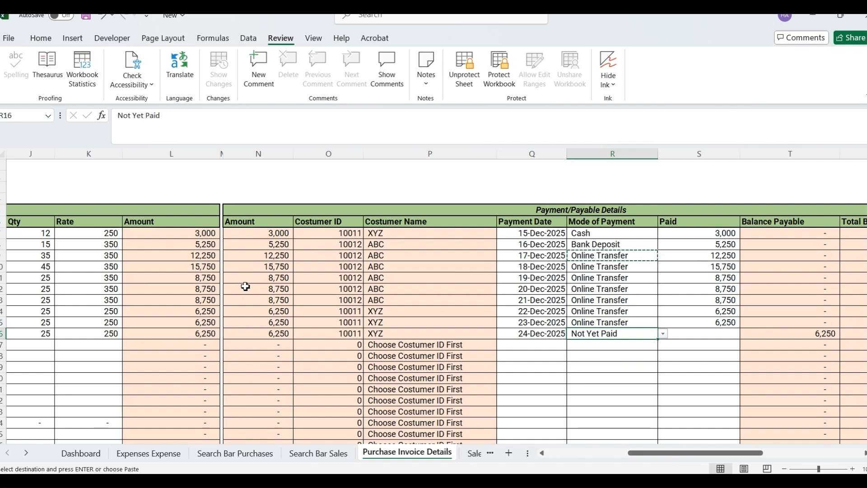
- Examine the Paid formulas of the first records and the Balance Payable formula of record 1
{"action": "key", "text": "Right"}
{"action": "key", "text": "Up"}
{"action": "key", "text": "Up"}
{"action": "key", "text": "Up"}
{"action": "key", "text": "Up"}
{"action": "key", "text": "Up"}
{"action": "key", "text": "Up"}
{"action": "key", "text": "Up"}
{"action": "key", "text": "Up"}
{"action": "key", "text": "Up"}
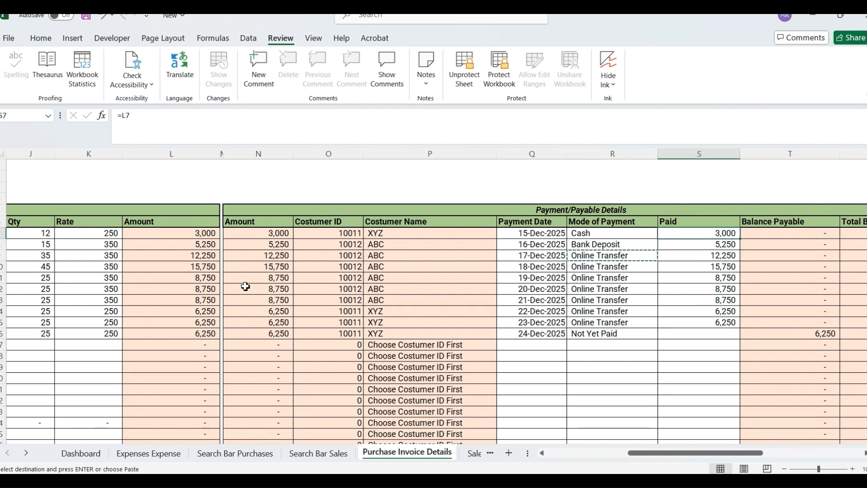
{"action": "key", "text": "shift+Down"}
{"action": "key", "text": "shift+Down"}
{"action": "key", "text": "shift+Down"}
{"action": "key", "text": "shift+Down"}
{"action": "key", "text": "Right"}
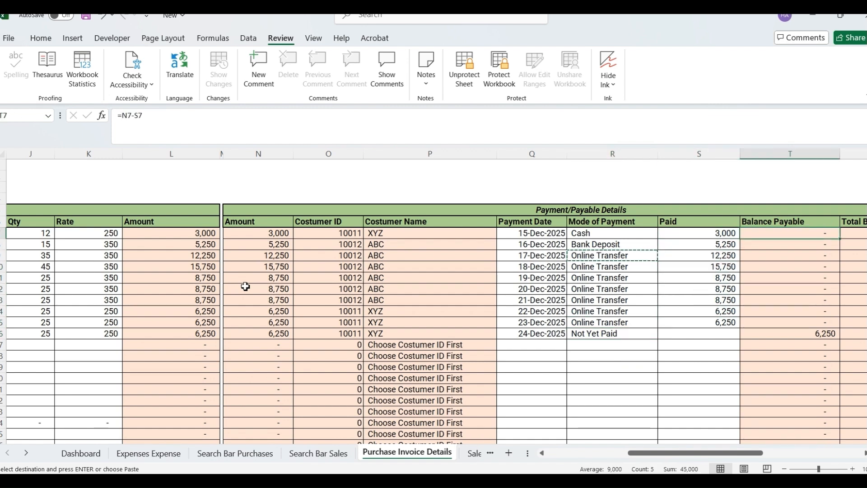
- Enter 0 as the paid amount for record 10 and check its Balance Payable formula
{"action": "scroll", "coordinate": [245, 286], "scroll_direction": "right", "scroll_amount": 2}
{"action": "key", "text": "Down"}
{"action": "key", "text": "Down"}
{"action": "key", "text": "Down"}
{"action": "key", "text": "Down"}
{"action": "key", "text": "Down"}
{"action": "key", "text": "Down"}
{"action": "key", "text": "Down"}
{"action": "key", "text": "Down"}
{"action": "key", "text": "Down"}
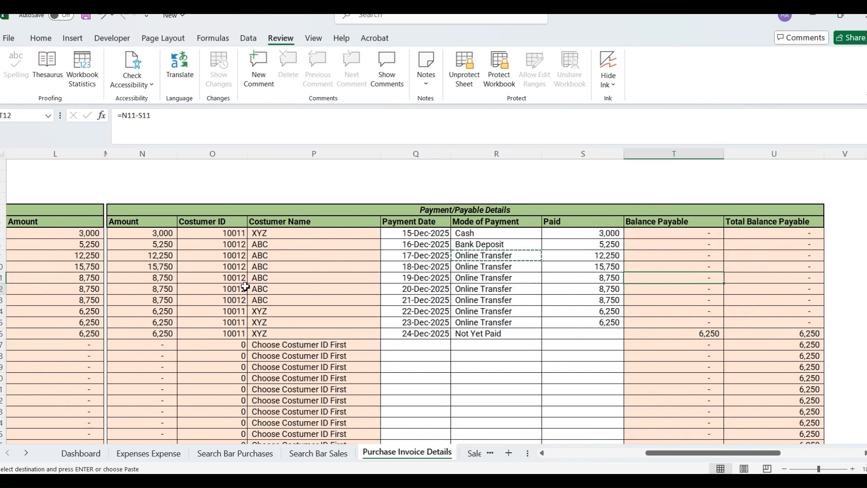
{"action": "key", "text": "Left"}
{"action": "type", "text": "0"}
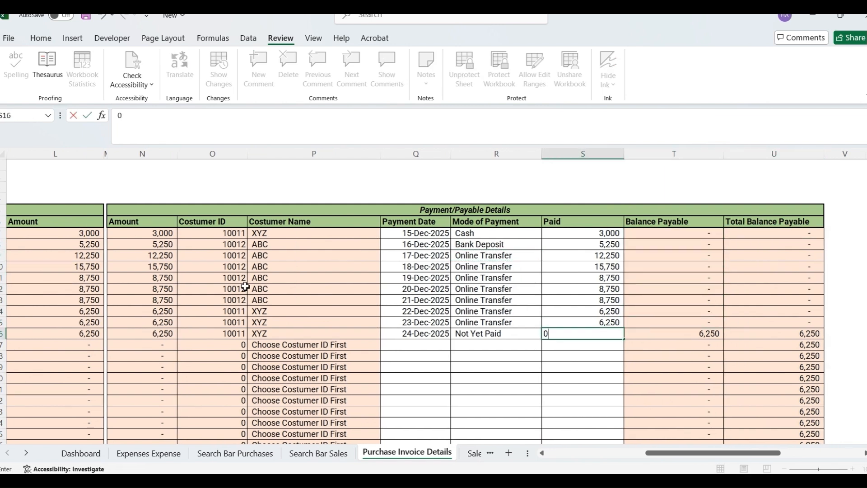
{"action": "key", "text": "Return"}
{"action": "key", "text": "Up"}
{"action": "key", "text": "Right"}
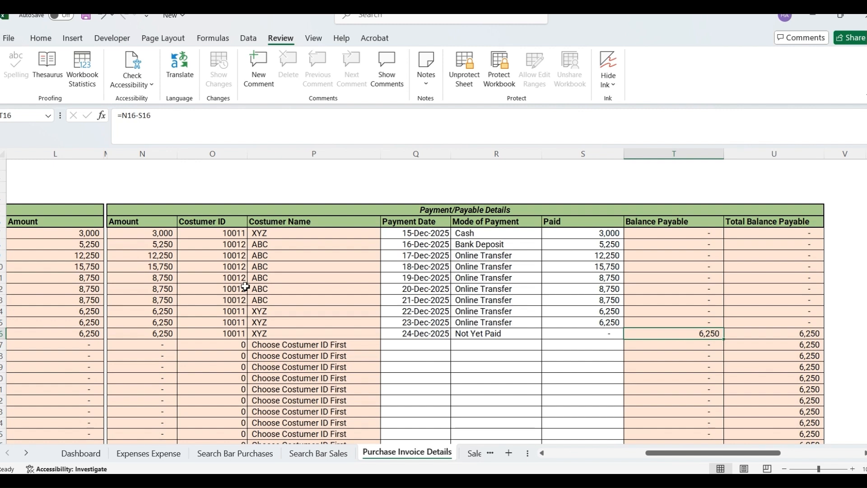
- In the customer lookup list of the Sales Invoice Details sheet, enter customer names for the first two IDs
{"action": "key", "text": "ctrl+Page_Down"}
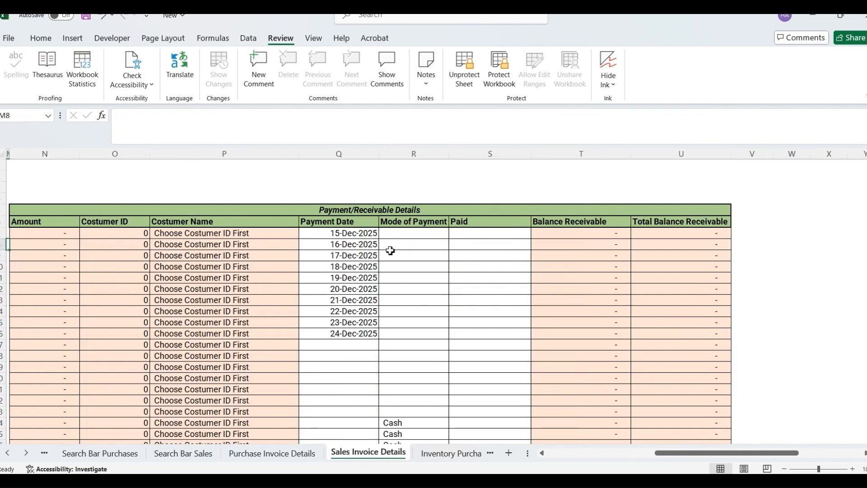
{"action": "scroll", "coordinate": [390, 250], "scroll_direction": "left", "scroll_amount": 10}
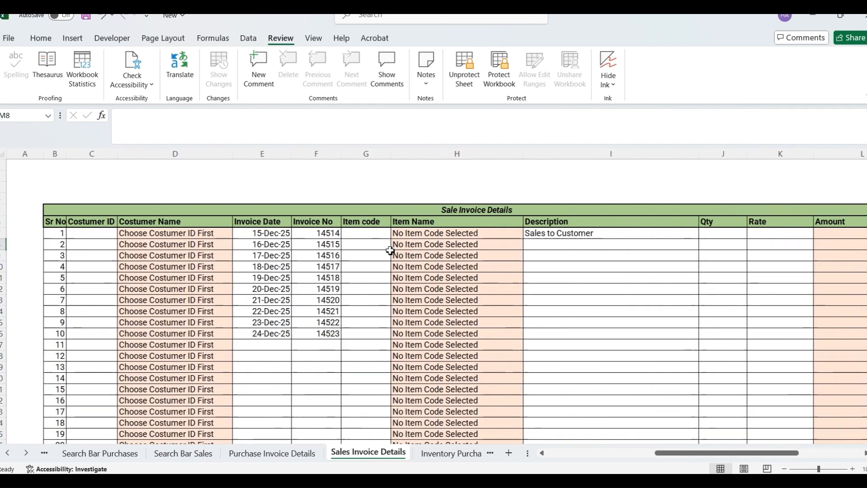
{"action": "scroll", "coordinate": [357, 255], "scroll_direction": "right", "scroll_amount": 10}
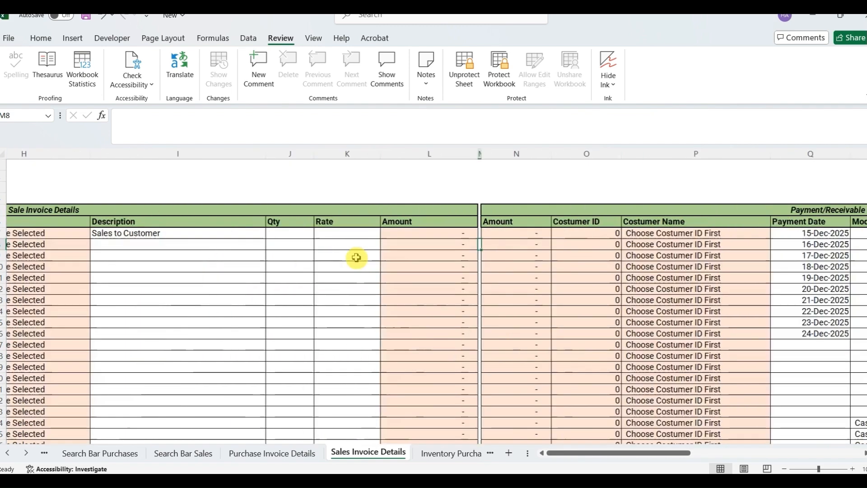
{"action": "scroll", "coordinate": [356, 258], "scroll_direction": "right", "scroll_amount": 3}
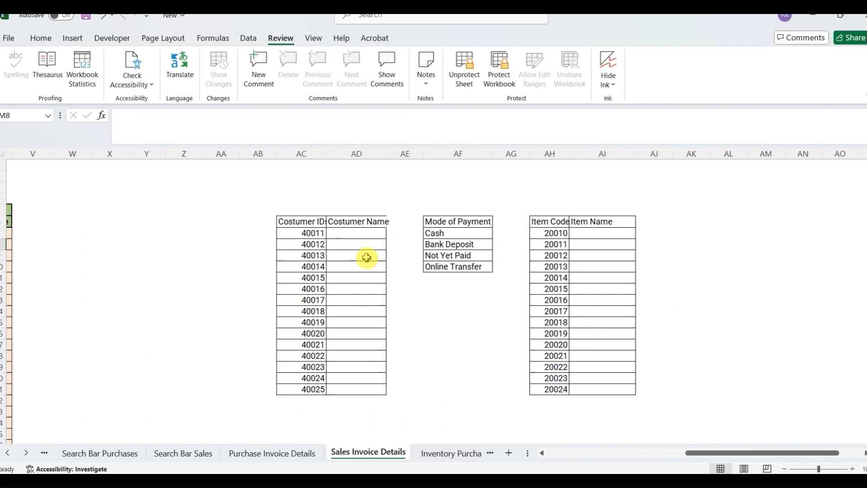
{"action": "left_click", "coordinate": [359, 236]}
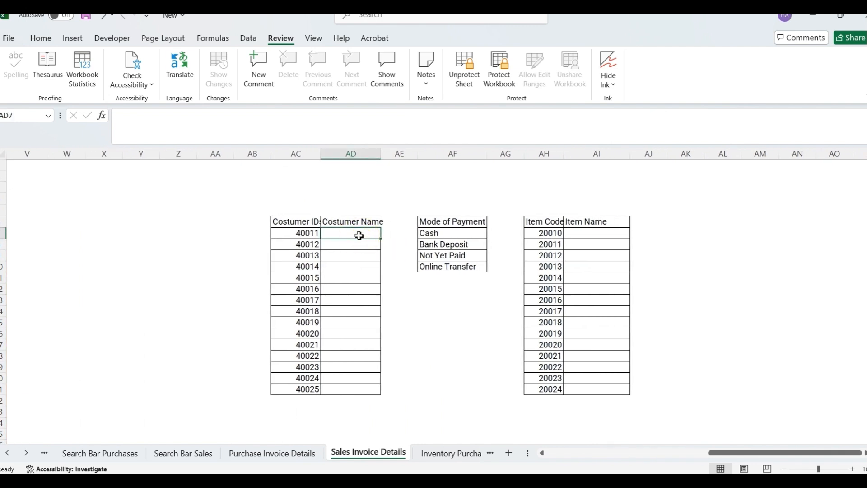
{"action": "type", "text": "ALi"}
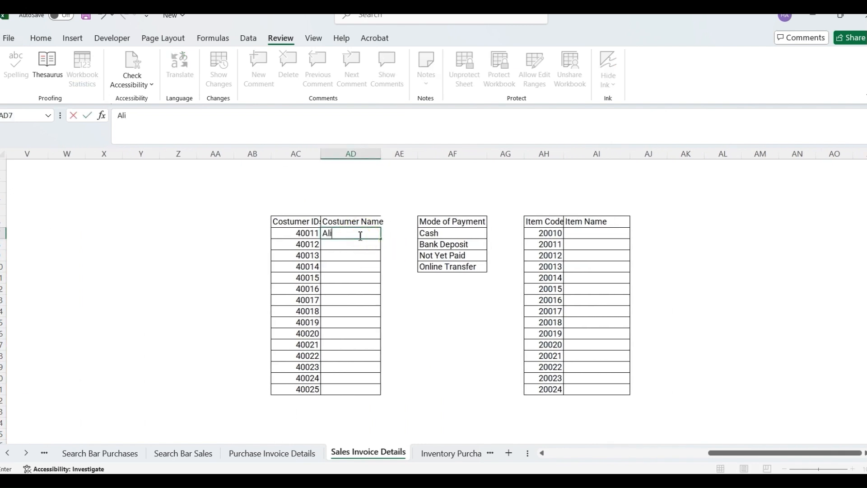
{"action": "key", "text": "Return"}
{"action": "type", "text": "SAa"}
{"action": "key", "text": "Num_Lock"}
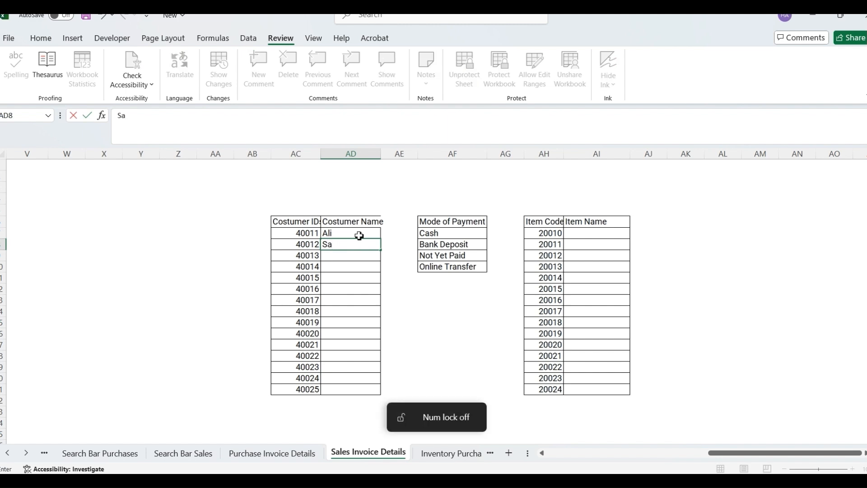
{"action": "key", "text": "Return"}
{"action": "key", "text": "Up"}
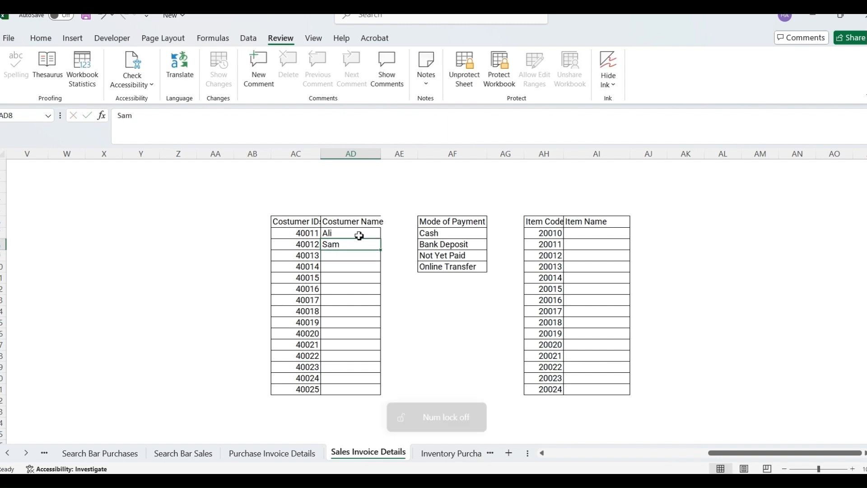
- Enter the item names Pants for item code 20010 and Jeans for item code 20011 in the lookup list
{"action": "key", "text": "Right"}
{"action": "key", "text": "Right"}
{"action": "key", "text": "Right"}
{"action": "key", "text": "Right"}
{"action": "key", "text": "Right"}
{"action": "key", "text": "Up"}
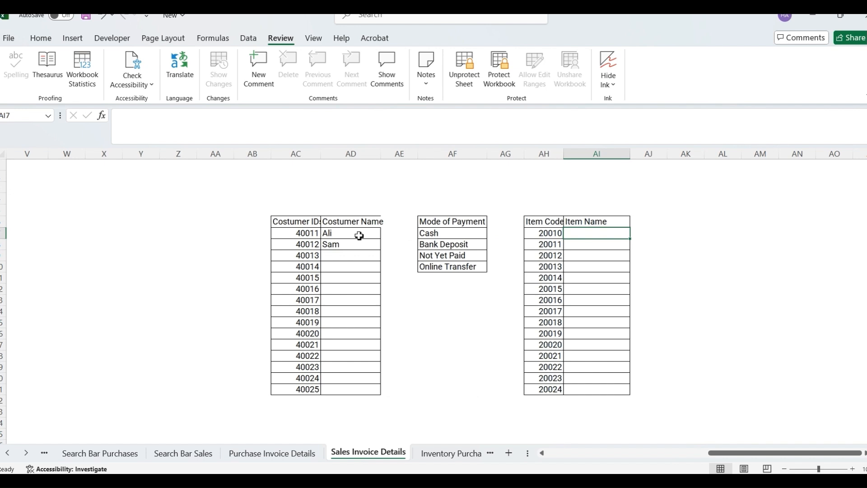
{"action": "type", "text": "Pants"}
{"action": "key", "text": "Return"}
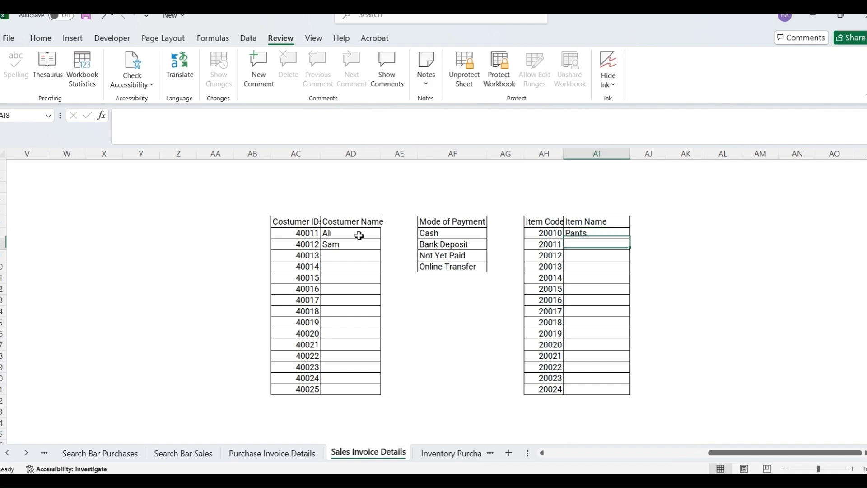
{"action": "type", "text": "Jeans"}
{"action": "key", "text": "Return"}
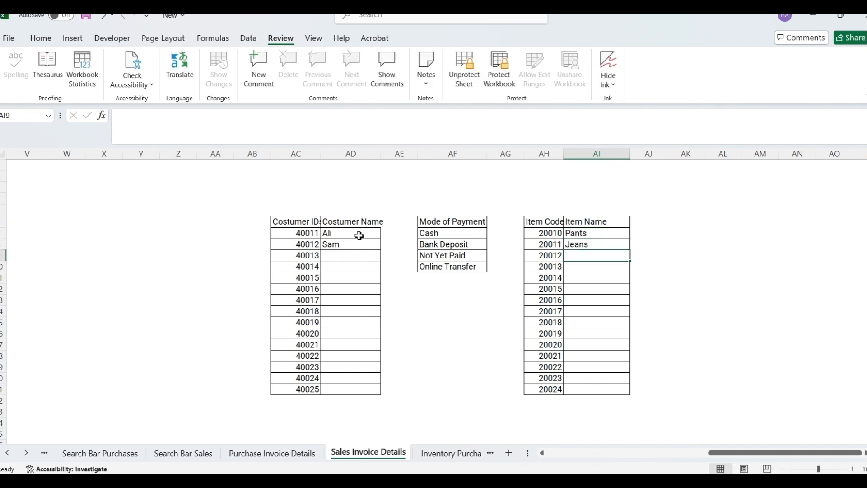
- Check the records in the Purchase Invoice Details sheet and return to the lookup lists of the Sales Invoice Details sheet
{"action": "key", "text": "ctrl+Page_Up"}
{"action": "scroll", "coordinate": [454, 260], "scroll_direction": "right", "scroll_amount": 10}
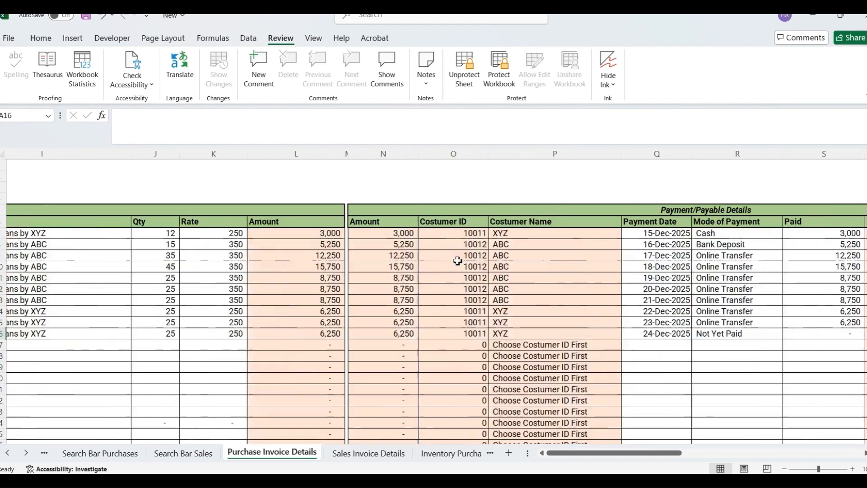
{"action": "key", "text": "ctrl+Page_Down"}
{"action": "scroll", "coordinate": [457, 260], "scroll_direction": "right", "scroll_amount": 3}
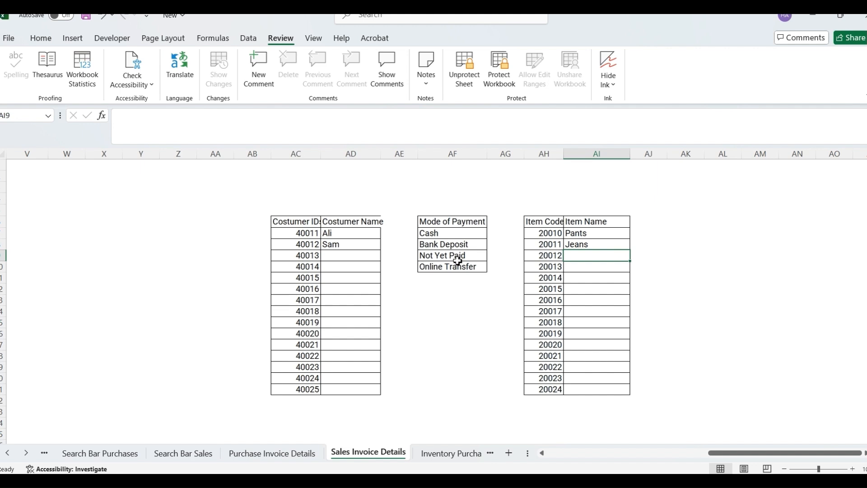
{"action": "key", "text": "Up"}
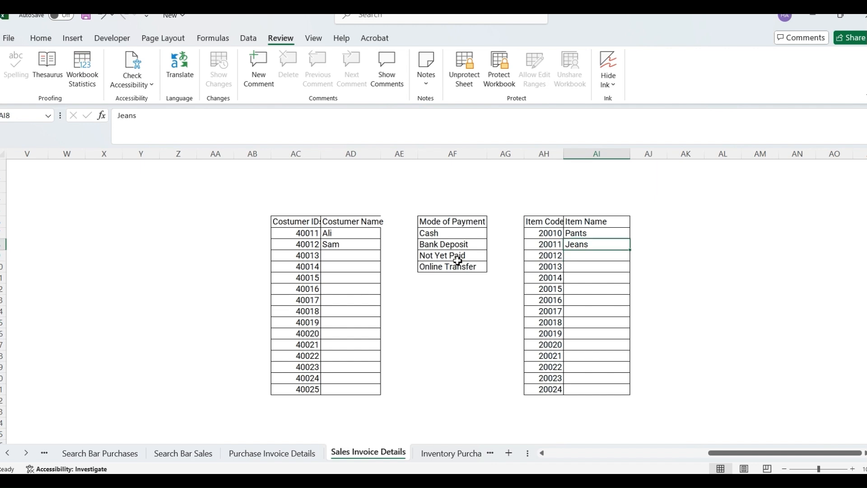
- In the sale invoice table, choose the first listed customer ID for record 1 and the second for record 2
{"action": "scroll", "coordinate": [457, 260], "scroll_direction": "left", "scroll_amount": 5}
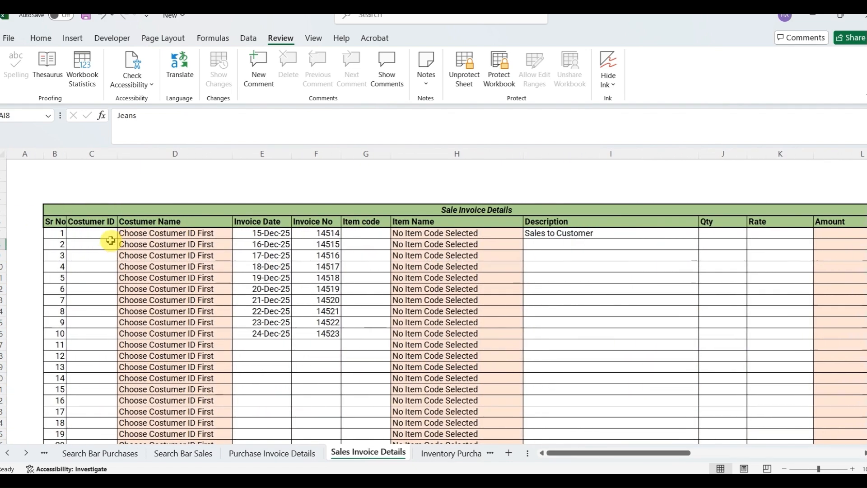
{"action": "left_click", "coordinate": [108, 233]}
{"action": "left_click", "coordinate": [123, 233]}
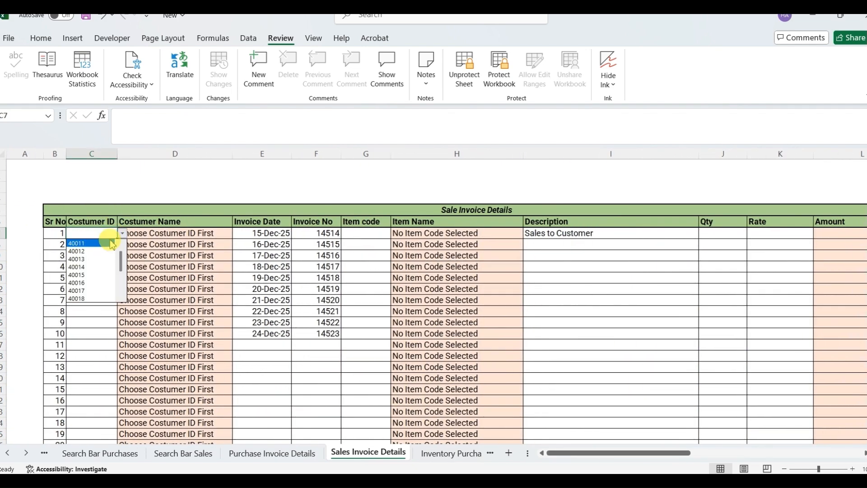
{"action": "left_click", "coordinate": [112, 244]}
{"action": "left_click", "coordinate": [112, 244]}
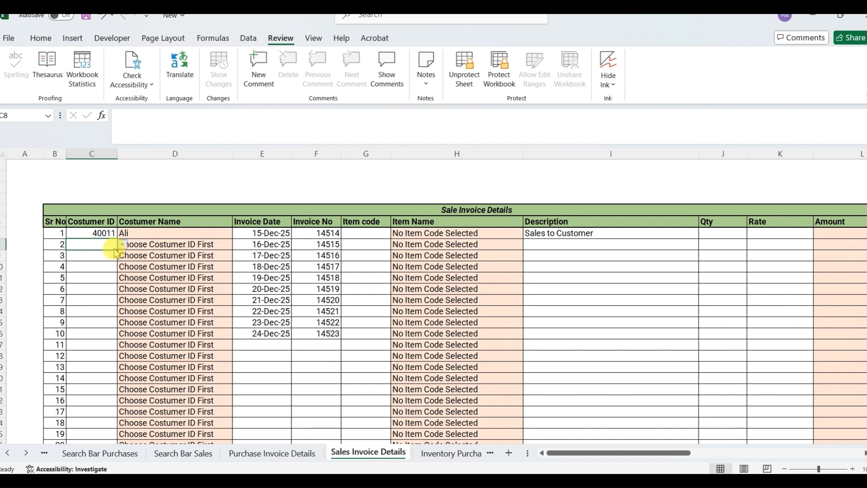
{"action": "left_click", "coordinate": [122, 244]}
{"action": "left_click", "coordinate": [108, 261]}
{"action": "left_click", "coordinate": [116, 254]}
{"action": "left_click", "coordinate": [116, 244]}
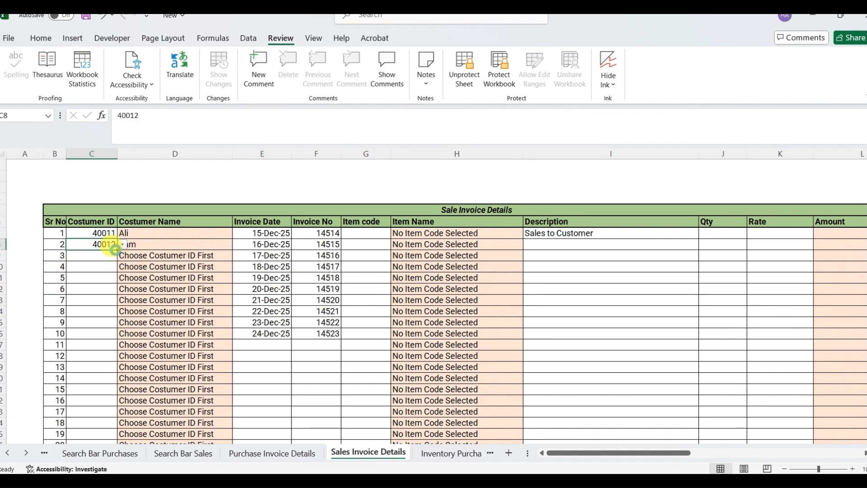
- Copy the customer ID of record 2 into records 3 to 8
{"action": "key", "text": "ctrl+c"}
{"action": "key", "text": "shift+Down"}
{"action": "key", "text": "shift+Down"}
{"action": "key", "text": "shift+Down"}
{"action": "key", "text": "shift+Down"}
{"action": "key", "text": "shift+Down"}
{"action": "key", "text": "shift+Down"}
{"action": "key", "text": "ctrl+v"}
{"action": "key", "text": "Up"}
- Copy the customer ID of record 1 into records 9 and 10
{"action": "key", "text": "ctrl+c"}
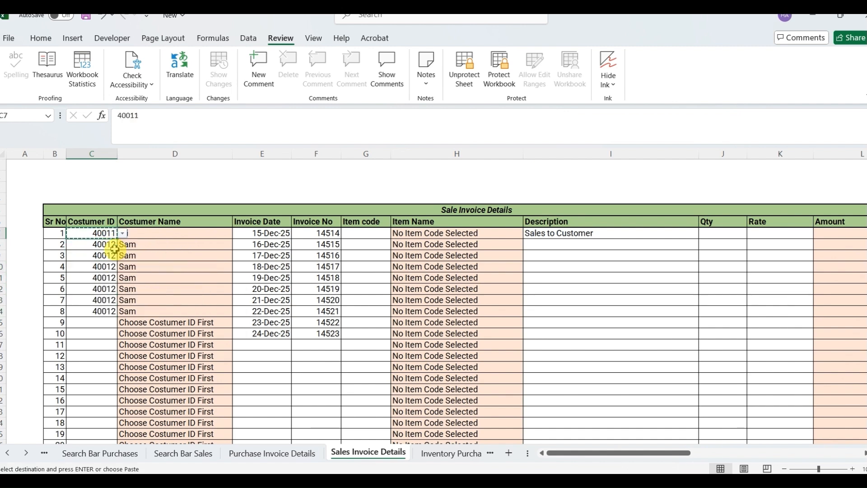
{"action": "key", "text": "Down"}
{"action": "key", "text": "Down"}
{"action": "key", "text": "Down"}
{"action": "key", "text": "Down"}
{"action": "key", "text": "Down"}
{"action": "key", "text": "Down"}
{"action": "key", "text": "Down"}
{"action": "key", "text": "Down"}
{"action": "key", "text": "shift+Down"}
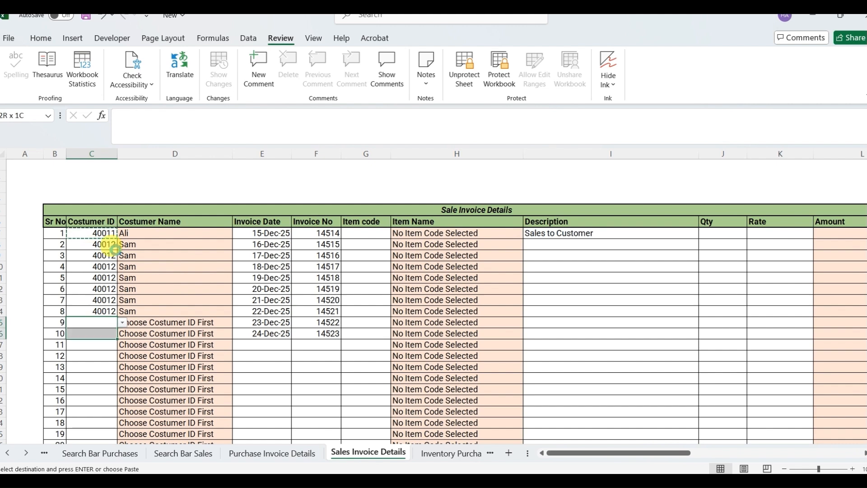
{"action": "key", "text": "ctrl+v"}
- Choose item code 20010 for sales record 1
{"action": "key", "text": "Right"}
{"action": "key", "text": "Right"}
{"action": "key", "text": "Right"}
{"action": "key", "text": "Up"}
{"action": "key", "text": "Up"}
{"action": "key", "text": "Up"}
{"action": "key", "text": "Up"}
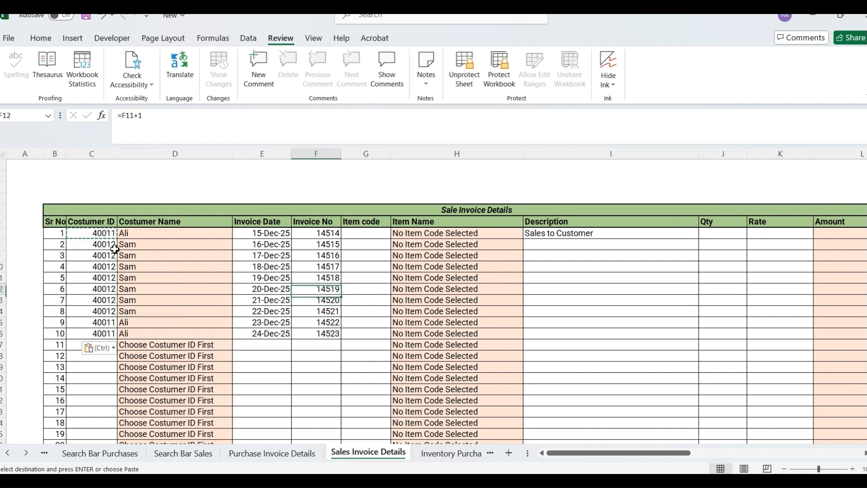
{"action": "key", "text": "Right"}
{"action": "key", "text": "Up"}
{"action": "key", "text": "Up"}
{"action": "key", "text": "Up"}
{"action": "key", "text": "Up"}
{"action": "key", "text": "alt+Down"}
{"action": "key", "text": "Return"}
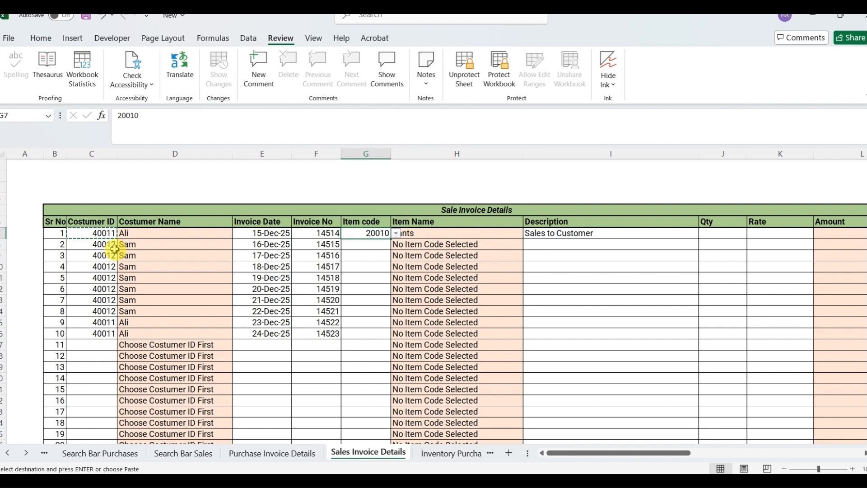
- Fill item code 20010 down from record 1 through record 6
{"action": "key", "text": "shift+Down"}
{"action": "key", "text": "shift+Down"}
{"action": "key", "text": "shift+Down"}
{"action": "key", "text": "shift+Down"}
{"action": "key", "text": "shift+Down"}
{"action": "key", "text": "ctrl+d"}
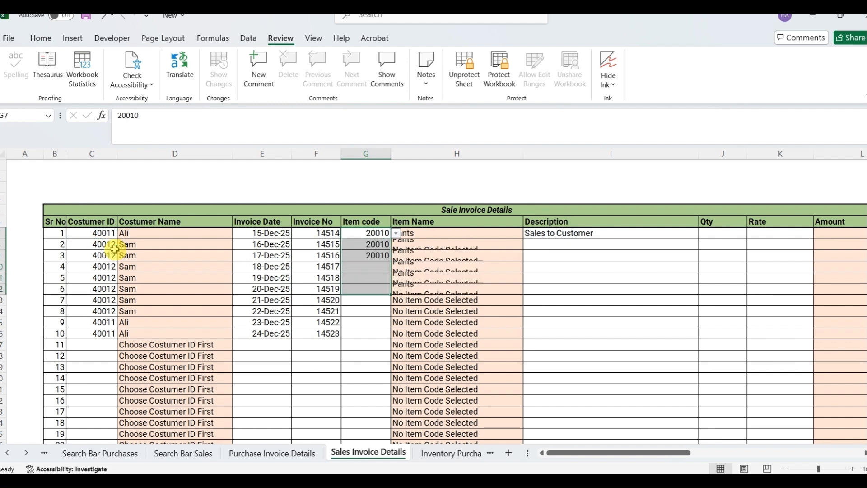
- Choose item code 20011 for sales record 7
{"action": "key", "text": "Down"}
{"action": "key", "text": "Down"}
{"action": "key", "text": "Down"}
{"action": "key", "text": "Down"}
{"action": "key", "text": "Down"}
{"action": "key", "text": "Down"}
{"action": "key", "text": "alt+Down"}
{"action": "key", "text": "Down"}
{"action": "key", "text": "Return"}
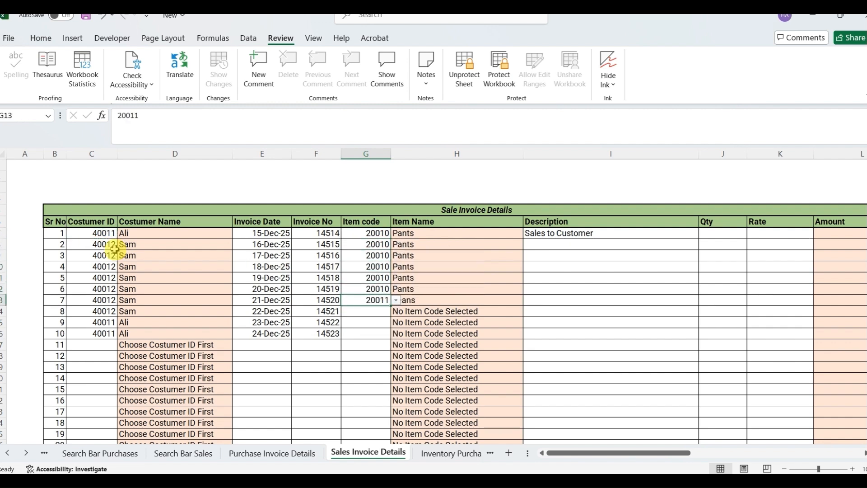
- Fill item code 20011 down from record 7 through record 10
{"action": "key", "text": "shift+Down"}
{"action": "key", "text": "shift+Down"}
{"action": "key", "text": "shift+Down"}
{"action": "key", "text": "Right"}
{"action": "key", "text": "Left"}
{"action": "key", "text": "shift+Down"}
{"action": "key", "text": "shift+Down"}
{"action": "key", "text": "shift+Down"}
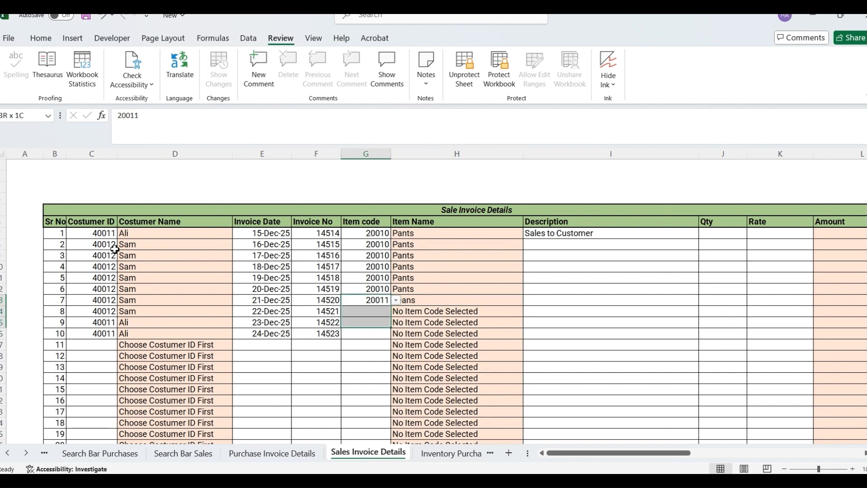
{"action": "key", "text": "ctrl+d"}
- Copy the description "Sales to Customer" from record 1 into records 2 to 10
{"action": "key", "text": "Right"}
{"action": "key", "text": "Right"}
{"action": "key", "text": "Up"}
{"action": "key", "text": "Up"}
{"action": "key", "text": "Up"}
{"action": "key", "text": "Up"}
{"action": "key", "text": "Up"}
{"action": "key", "text": "Up"}
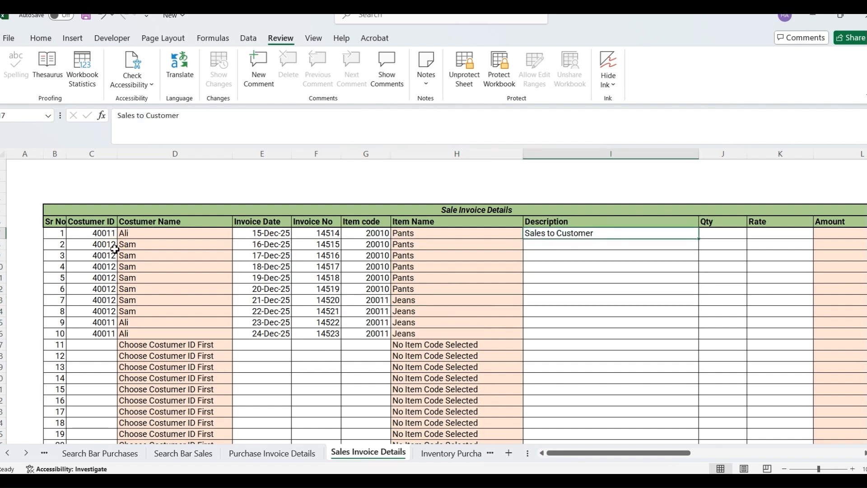
{"action": "key", "text": "ctrl+c"}
{"action": "key", "text": "shift+Down"}
{"action": "key", "text": "shift+Down"}
{"action": "key", "text": "shift+Down"}
{"action": "key", "text": "shift+Down"}
{"action": "key", "text": "shift+Down"}
{"action": "key", "text": "shift+Down"}
{"action": "key", "text": "shift+Down"}
{"action": "key", "text": "shift+Down"}
{"action": "key", "text": "shift+Down"}
{"action": "key", "text": "shift+Down"}
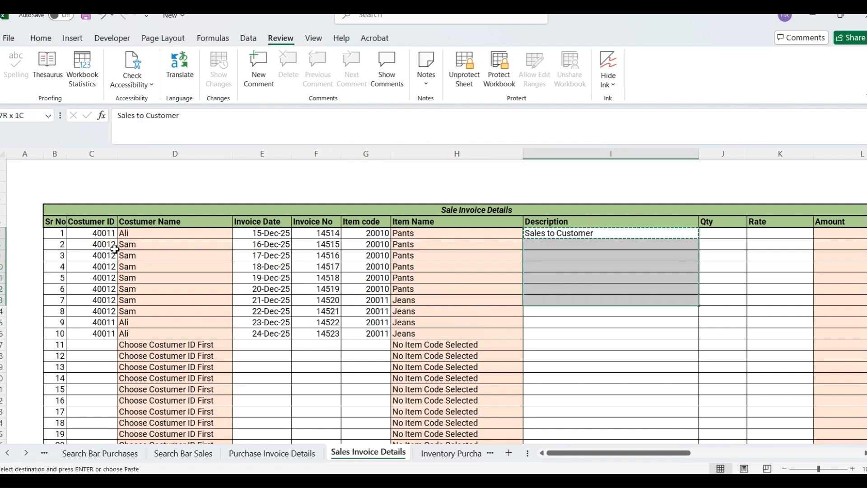
{"action": "key", "text": "ctrl+v"}
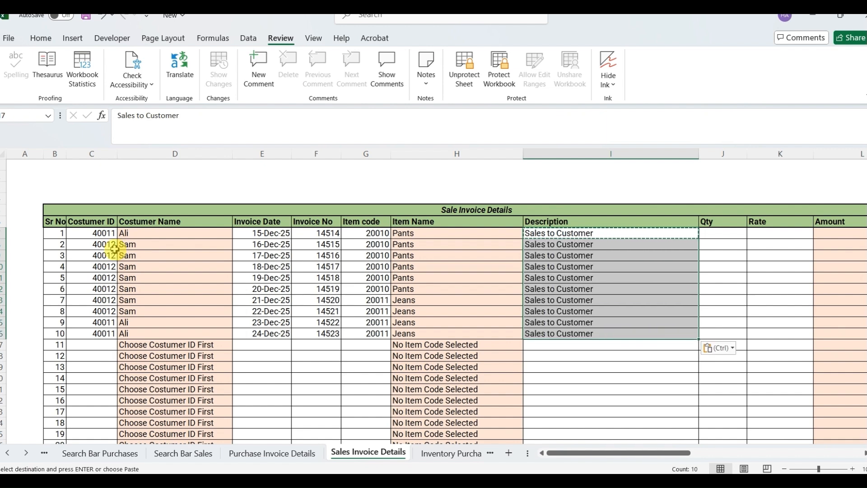
- Enter 11 as the quantity of sales record 1
{"action": "key", "text": "Right"}
{"action": "key", "text": "Right"}
{"action": "key", "text": "Right"}
{"action": "key", "text": "Right"}
{"action": "key", "text": "Right"}
{"action": "key", "text": "Left"}
{"action": "key", "text": "Left"}
{"action": "key", "text": "Left"}
{"action": "key", "text": "Left"}
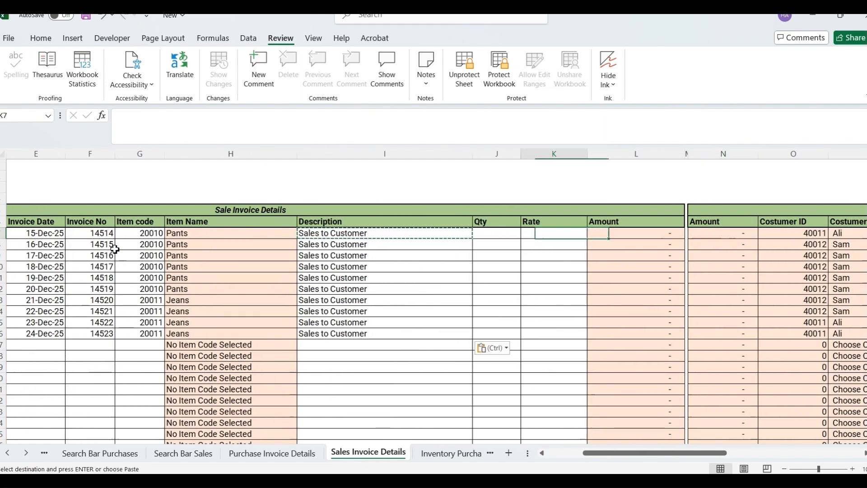
{"action": "key", "text": "Return"}
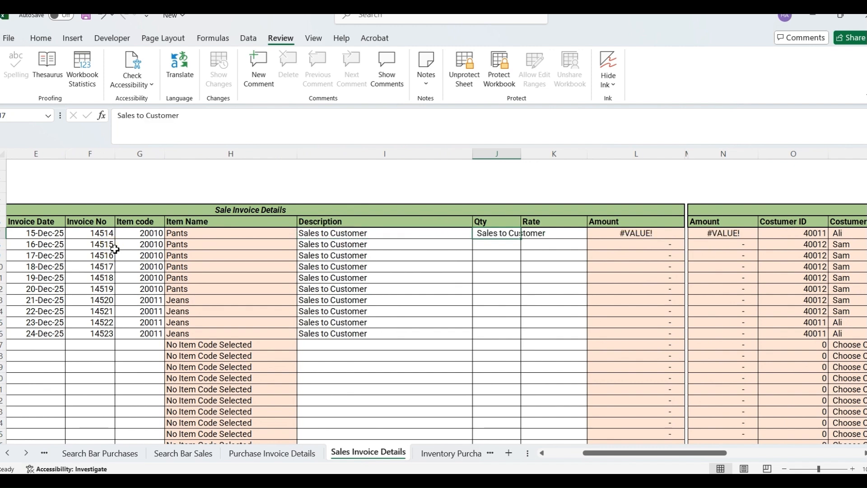
{"action": "key", "text": "End"}
{"action": "key", "text": "Num_Lock"}
{"action": "type", "text": "11"}
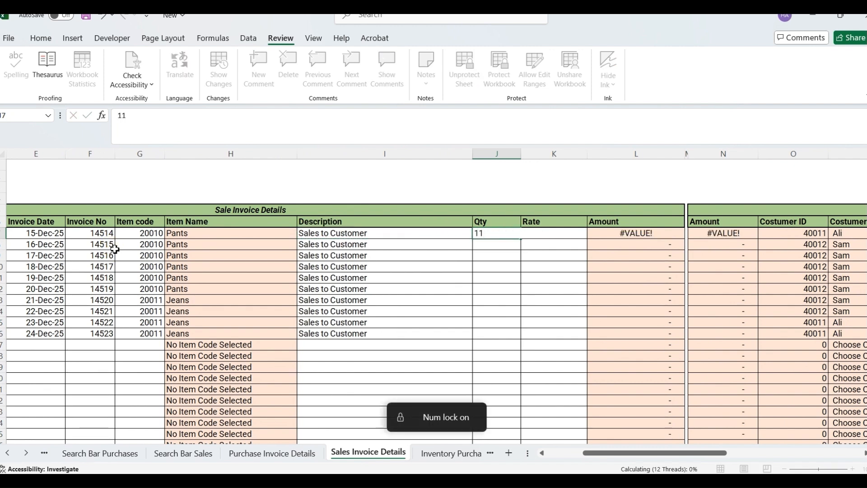
{"action": "key", "text": "Return"}
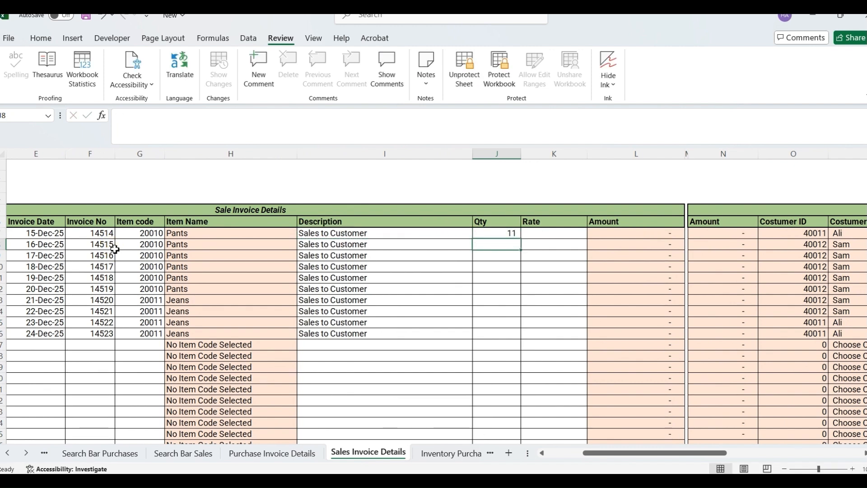
- Set the quantity of sales record 1 to 5 and its rate to 550
{"action": "key", "text": "Up"}
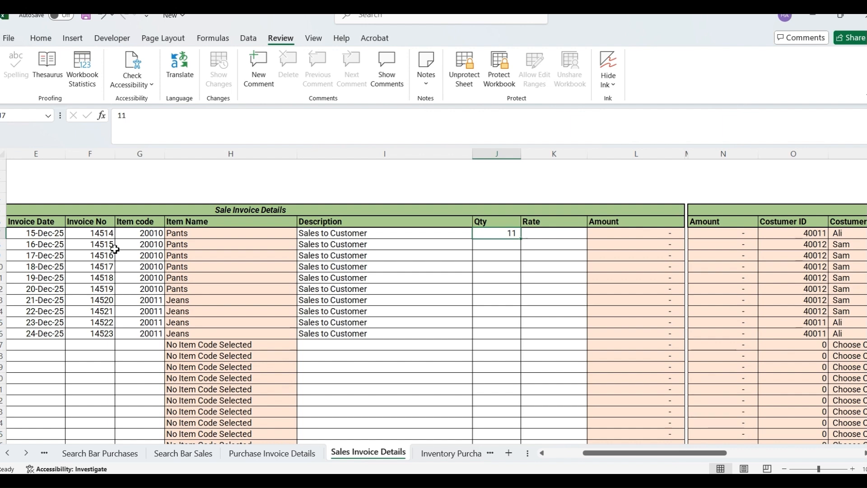
{"action": "type", "text": "5"}
{"action": "key", "text": "Tab"}
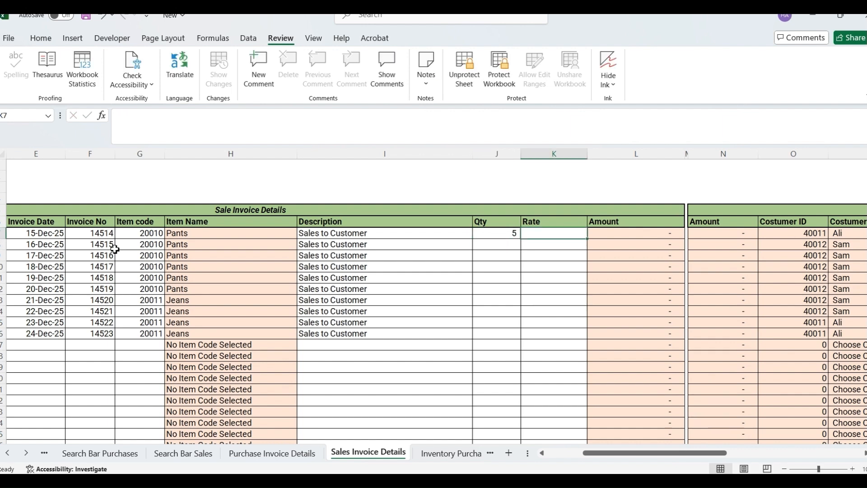
{"action": "type", "text": "550"}
{"action": "key", "text": "Return"}
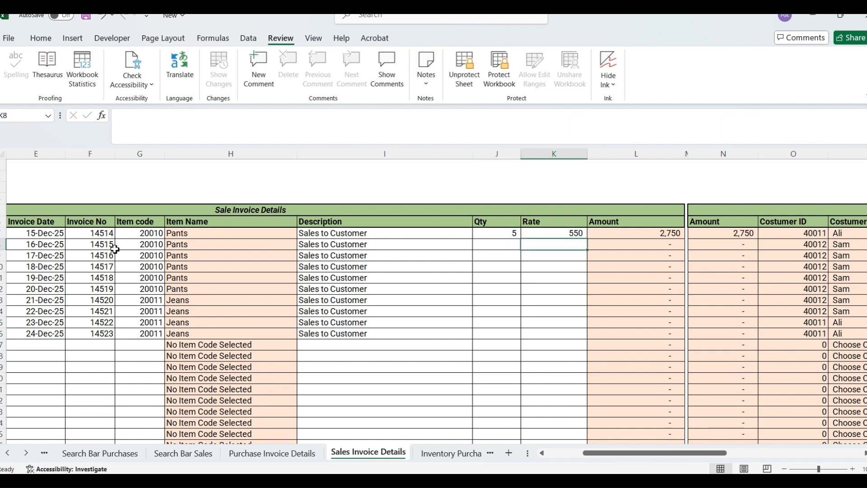
- Enter a quantity of 10 and a rate of 550 for sales record 2
{"action": "type", "text": "10"}
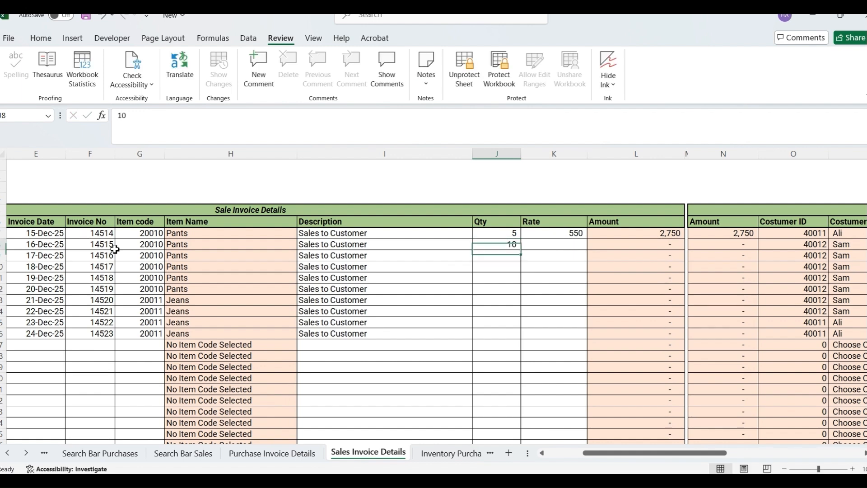
{"action": "key", "text": "Tab"}
{"action": "type", "text": "550"}
{"action": "key", "text": "Down"}
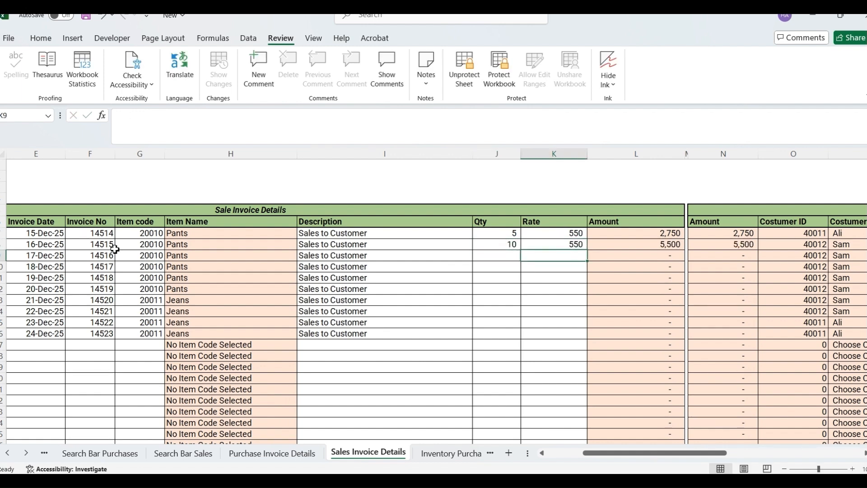
- Fill the quantity and rate of record 2 down through record 6
{"action": "key", "text": "Up"}
{"action": "key", "text": "Left"}
{"action": "key", "text": "shift+Down"}
{"action": "key", "text": "shift+Right"}
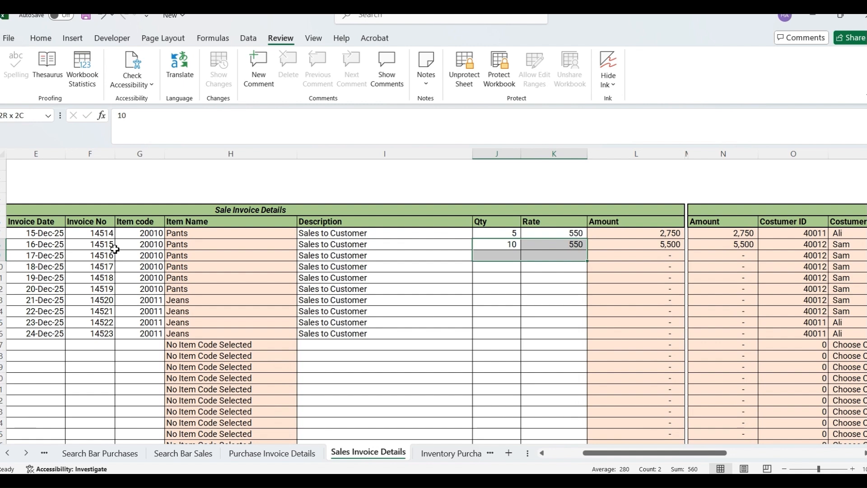
{"action": "key", "text": "shift+Down"}
{"action": "key", "text": "shift+Down"}
{"action": "key", "text": "shift+Down"}
{"action": "key", "text": "ctrl+d"}
- Enter a quantity of 5 and a rate of 850 for sales record 7
{"action": "key", "text": "Down"}
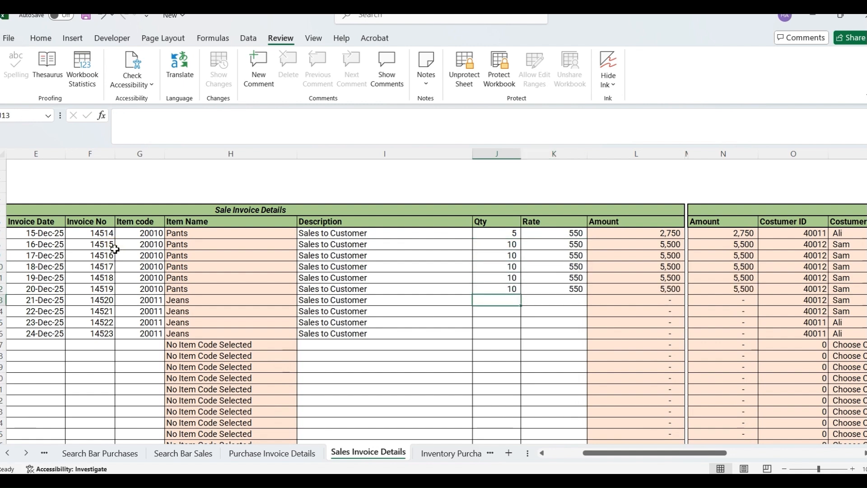
{"action": "type", "text": "5"}
{"action": "key", "text": "Right"}
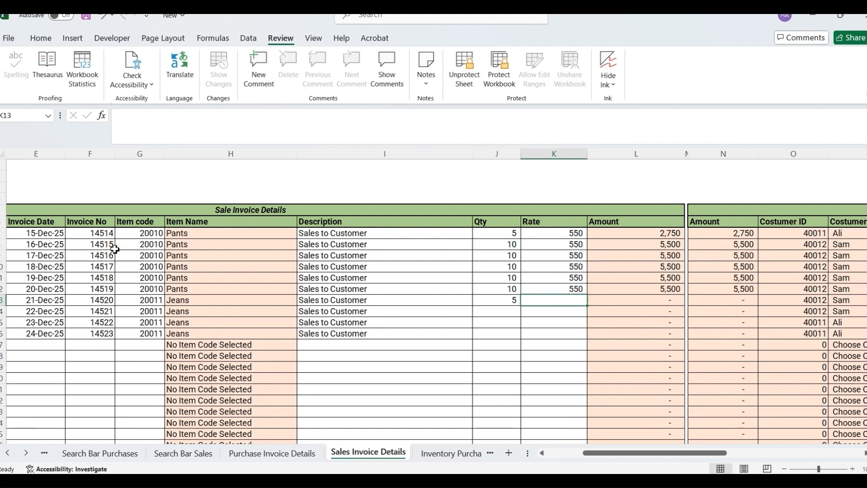
{"action": "type", "text": "850"}
- Fill the quantity and rate of record 7 down through record 10
{"action": "key", "text": "Left"}
{"action": "key", "text": "shift+Right"}
{"action": "key", "text": "shift+Down"}
{"action": "key", "text": "shift+Down"}
{"action": "key", "text": "shift+Down"}
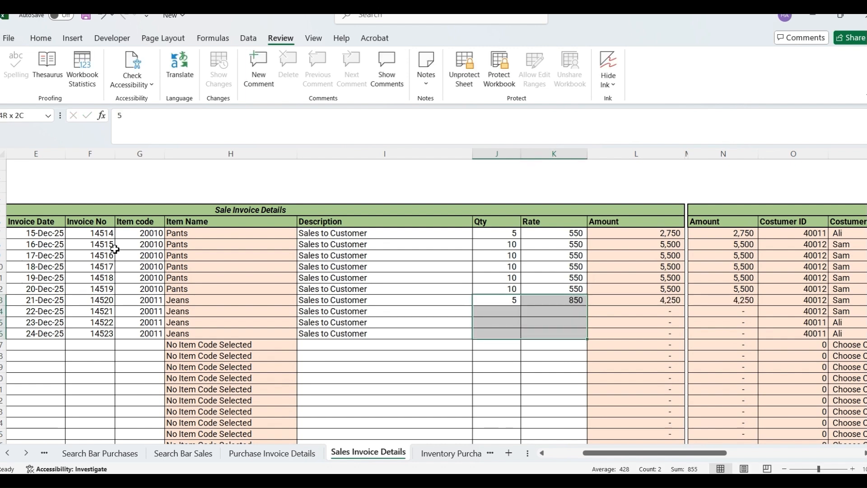
{"action": "key", "text": "ctrl+d"}
- Examine the Amount formulas of the sales records up to record 1
{"action": "key", "text": "Right"}
{"action": "key", "text": "Right"}
{"action": "key", "text": "Up"}
{"action": "key", "text": "Up"}
{"action": "key", "text": "Up"}
{"action": "key", "text": "Up"}
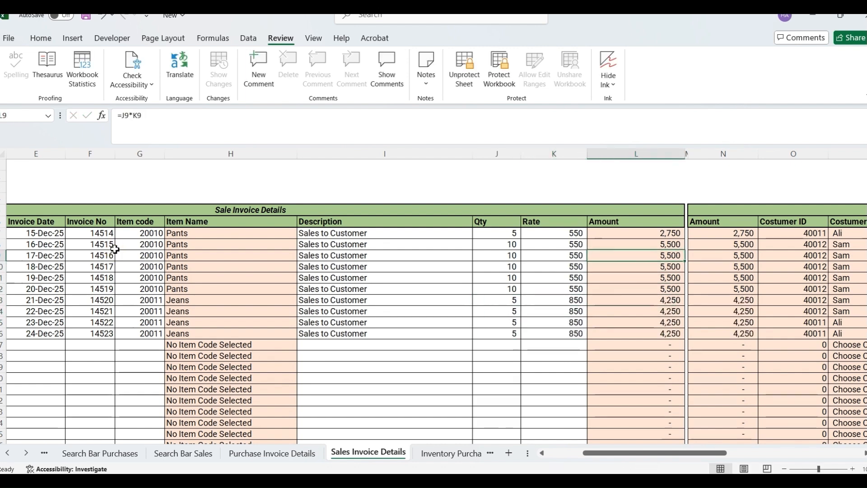
{"action": "key", "text": "Up"}
{"action": "key", "text": "Up"}
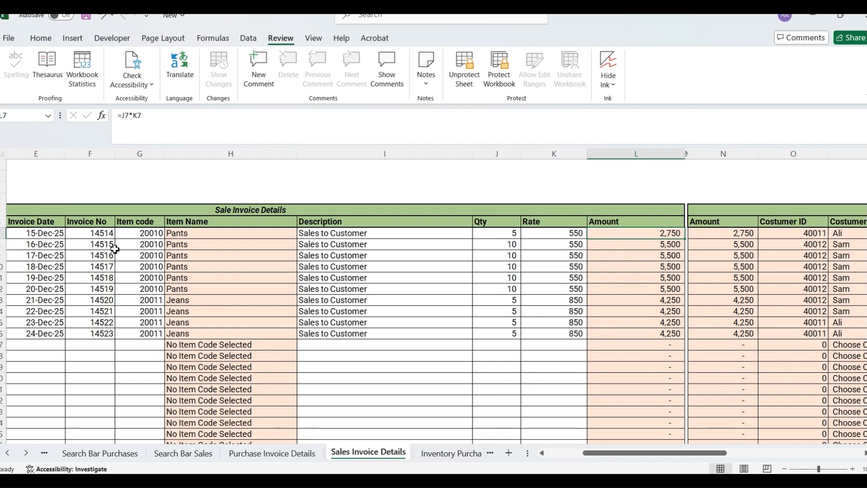
- Examine the Payment/Receivable Details of record 1 across to its Total Balance Receivable formula
{"action": "key", "text": "Right"}
{"action": "key", "text": "Right"}
{"action": "key", "text": "Right"}
{"action": "key", "text": "Right"}
{"action": "key", "text": "Right"}
{"action": "key", "text": "Right"}
{"action": "key", "text": "Right"}
{"action": "key", "text": "Right"}
{"action": "key", "text": "Right"}
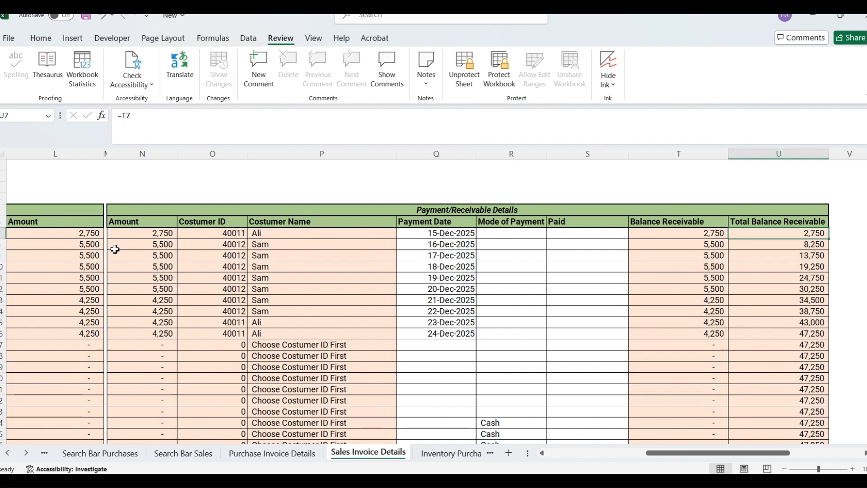
- Check the linked Amount and customer name formulas in the Payment/Receivable Details section
{"action": "key", "text": "Left"}
{"action": "key", "text": "Left"}
{"action": "key", "text": "Left"}
{"action": "key", "text": "Left"}
{"action": "key", "text": "Left"}
{"action": "key", "text": "Left"}
{"action": "key", "text": "Left"}
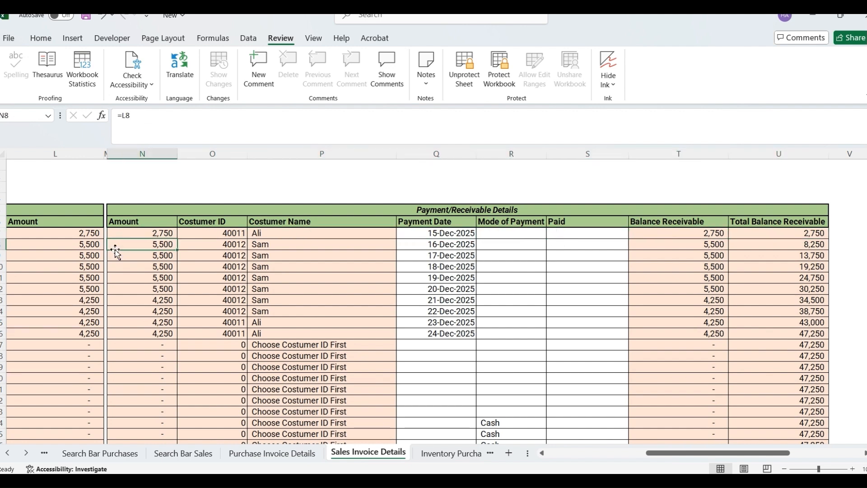
{"action": "key", "text": "Right"}
{"action": "key", "text": "Right"}
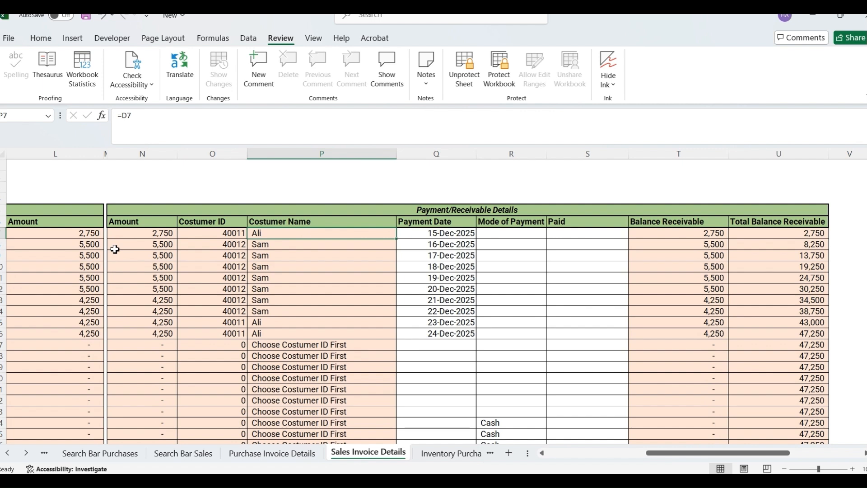
- Set the Mode of Payment of sales record 1 to Cash
{"action": "key", "text": "Right"}
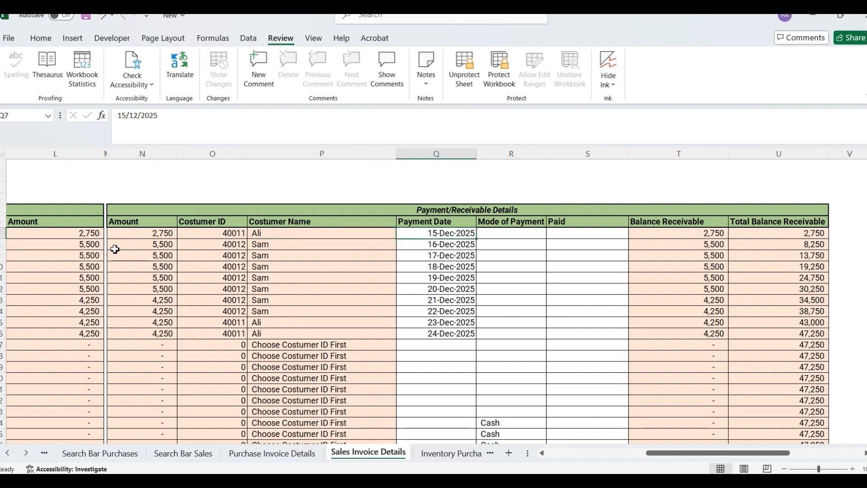
{"action": "key", "text": "Down"}
{"action": "key", "text": "Down"}
{"action": "key", "text": "Right"}
{"action": "key", "text": "Up"}
{"action": "key", "text": "Up"}
{"action": "key", "text": "alt+Down"}
{"action": "key", "text": "Return"}
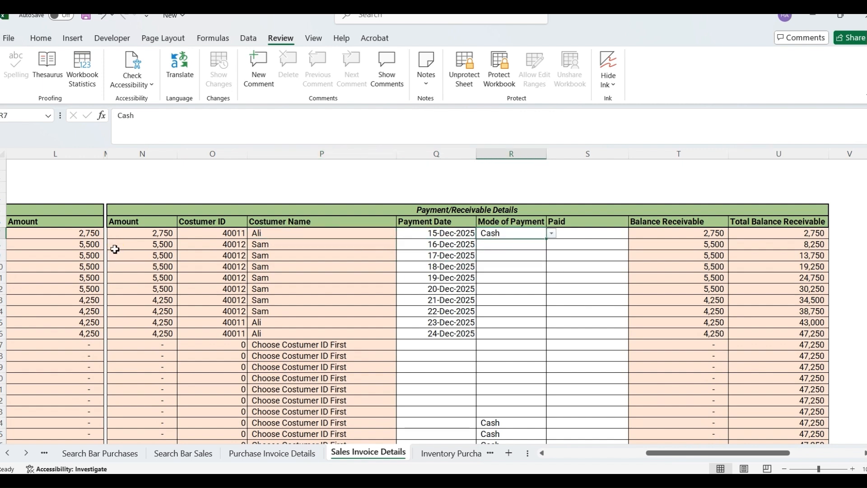
- Fill the Cash mode of payment from record 1 down through record 9
{"action": "key", "text": "shift+Down"}
{"action": "key", "text": "shift+Down"}
{"action": "key", "text": "shift+Down"}
{"action": "key", "text": "shift+Down"}
{"action": "key", "text": "shift+Down"}
{"action": "key", "text": "shift+Down"}
{"action": "key", "text": "shift+Down"}
{"action": "key", "text": "shift+Down"}
{"action": "key", "text": "ctrl+d"}
- Set the Mode of Payment of record 10, dated 24-Dec-2025, to Not Yet Paid
{"action": "key", "text": "Down"}
{"action": "key", "text": "Down"}
{"action": "key", "text": "Down"}
{"action": "key", "text": "Down"}
{"action": "key", "text": "Down"}
{"action": "key", "text": "Down"}
{"action": "key", "text": "Down"}
{"action": "key", "text": "Down"}
{"action": "key", "text": "Down"}
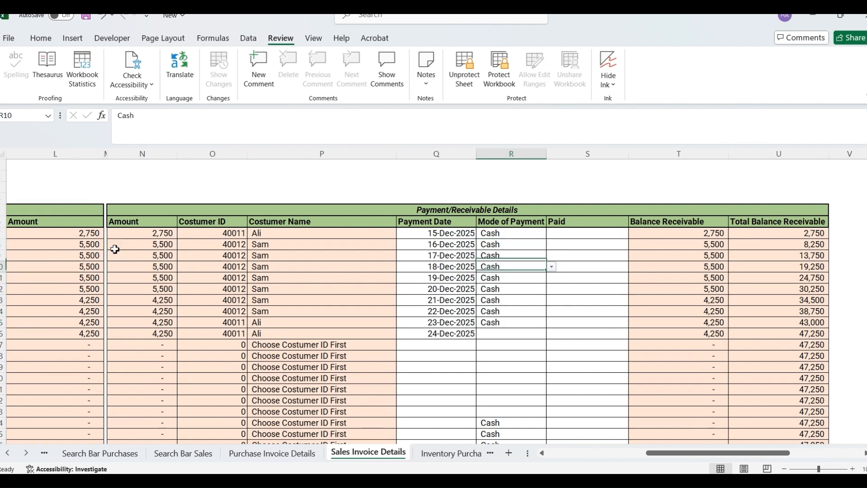
{"action": "key", "text": "alt+Down"}
{"action": "key", "text": "Down"}
{"action": "key", "text": "Down"}
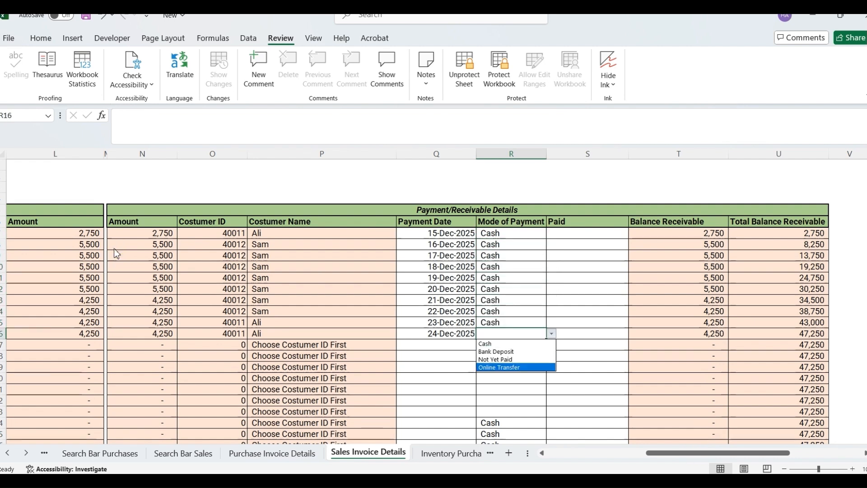
{"action": "key", "text": "Up"}
{"action": "key", "text": "Return"}
- Enter the formula =L7 as the Paid amount of record 1
{"action": "key", "text": "Right"}
{"action": "key", "text": "Up"}
{"action": "key", "text": "Up"}
{"action": "key", "text": "Up"}
{"action": "key", "text": "Up"}
{"action": "key", "text": "Up"}
{"action": "key", "text": "Up"}
{"action": "key", "text": "Up"}
{"action": "key", "text": "Up"}
{"action": "key", "text": "Up"}
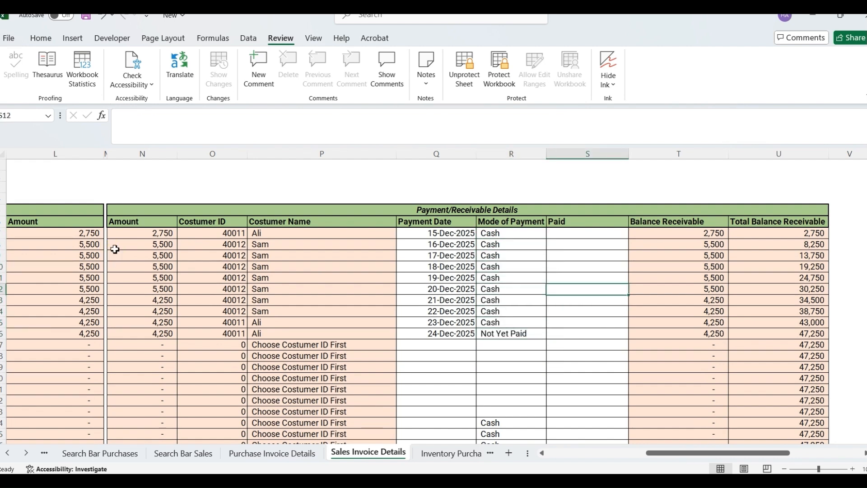
{"action": "type", "text": "="}
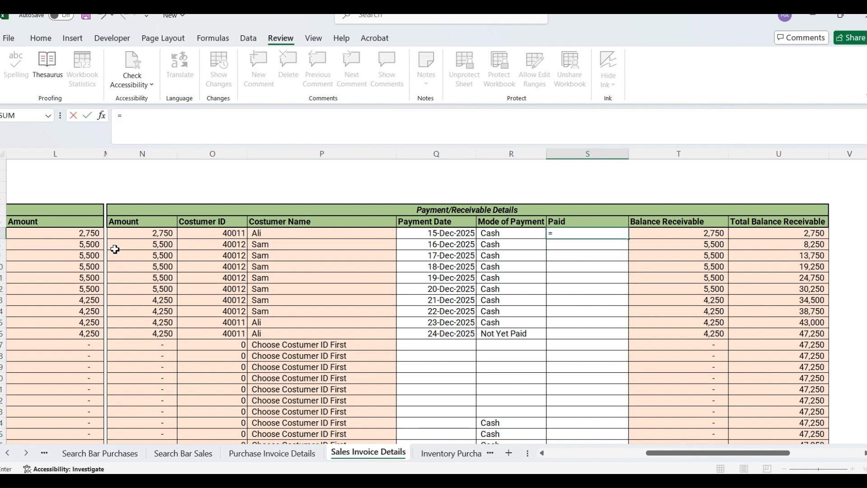
{"action": "key", "text": "Left"}
{"action": "key", "text": "Left"}
{"action": "key", "text": "Left"}
{"action": "key", "text": "Left"}
{"action": "key", "text": "Left"}
{"action": "key", "text": "Left"}
{"action": "key", "text": "Left"}
{"action": "key", "text": "ctrl+Return"}
- Fill the Paid formula of record 1 down through record 9
{"action": "key", "text": "shift+Down"}
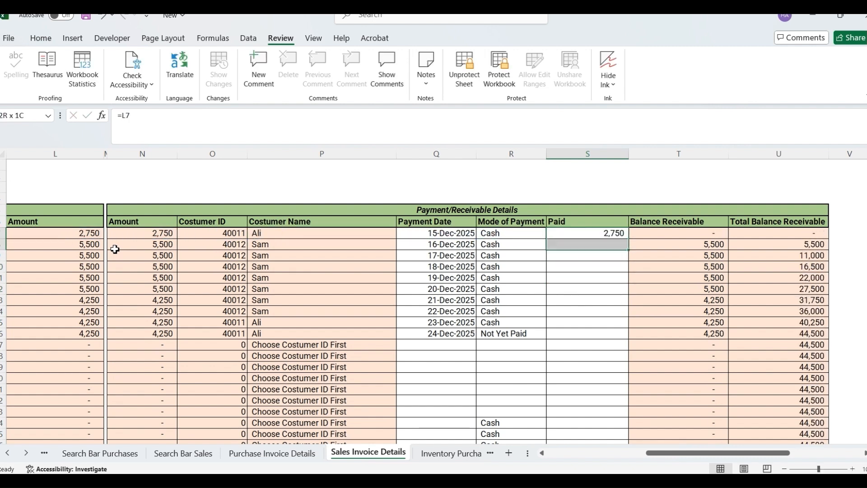
{"action": "key", "text": "shift+Down"}
{"action": "key", "text": "shift+Down"}
{"action": "key", "text": "shift+Down"}
{"action": "key", "text": "shift+Down"}
{"action": "key", "text": "shift+Down"}
{"action": "key", "text": "shift+Down"}
{"action": "key", "text": "shift+Down"}
{"action": "key", "text": "ctrl+d"}
- Enter 0 as the Paid amount of the unpaid record 10
{"action": "key", "text": "Down"}
{"action": "key", "text": "Down"}
{"action": "key", "text": "Down"}
{"action": "key", "text": "Down"}
{"action": "key", "text": "Down"}
{"action": "key", "text": "Down"}
{"action": "key", "text": "Down"}
{"action": "key", "text": "Down"}
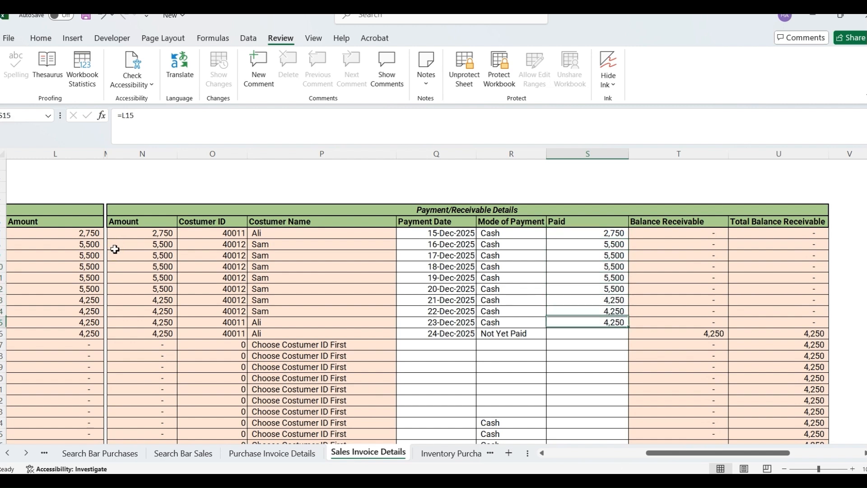
{"action": "key", "text": "Down"}
{"action": "type", "text": "0"}
{"action": "key", "text": "Return"}
- Examine the Balance Receivable formulas from record 1 to record 10 and compare record 10's balance with its Paid amount
{"action": "key", "text": "Up"}
{"action": "key", "text": "Up"}
{"action": "key", "text": "Up"}
{"action": "key", "text": "Up"}
{"action": "key", "text": "Up"}
{"action": "key", "text": "Right"}
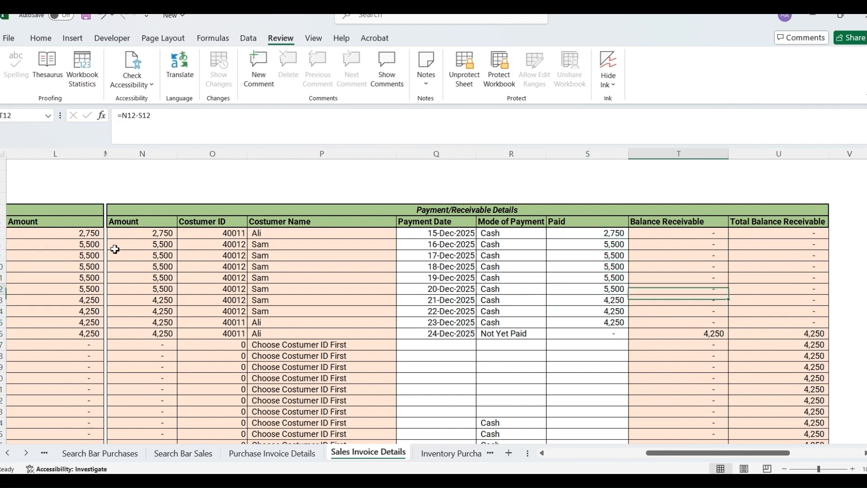
{"action": "key", "text": "Up"}
{"action": "key", "text": "Up"}
{"action": "key", "text": "Up"}
{"action": "key", "text": "Up"}
{"action": "key", "text": "Up"}
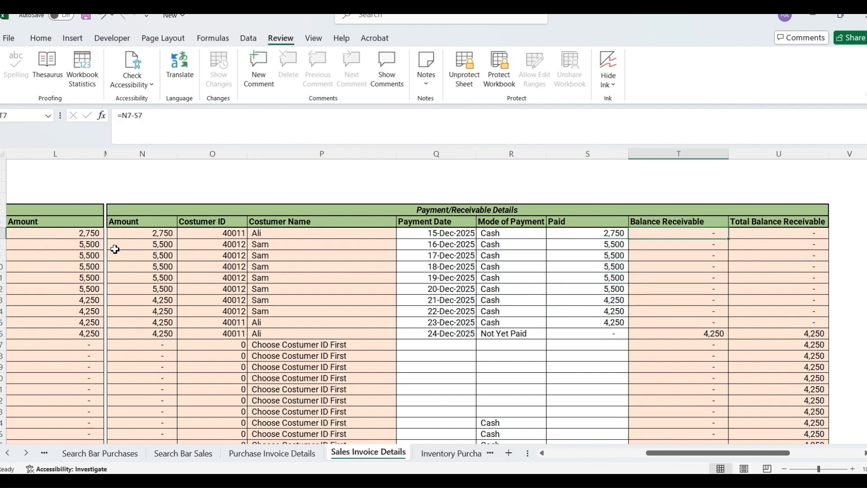
{"action": "key", "text": "Down"}
{"action": "key", "text": "Down"}
{"action": "key", "text": "Down"}
{"action": "key", "text": "Down"}
{"action": "key", "text": "Down"}
{"action": "key", "text": "Down"}
{"action": "key", "text": "Down"}
{"action": "key", "text": "Down"}
{"action": "key", "text": "Down"}
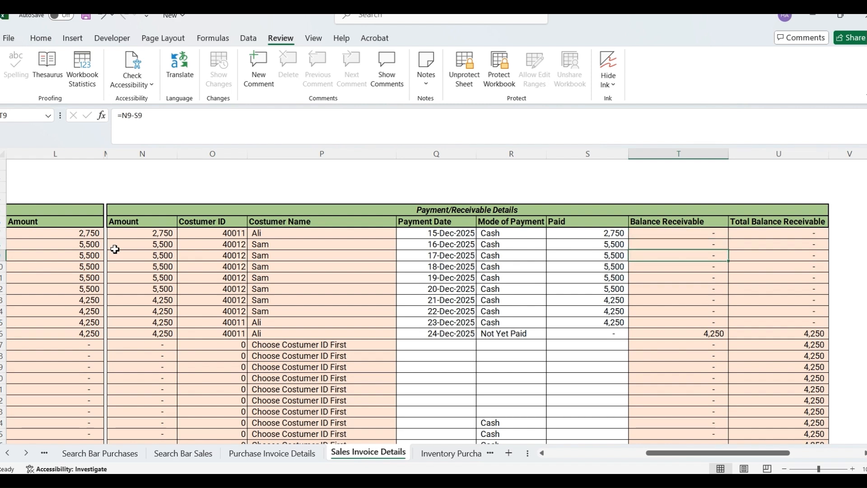
{"action": "key", "text": "Left"}
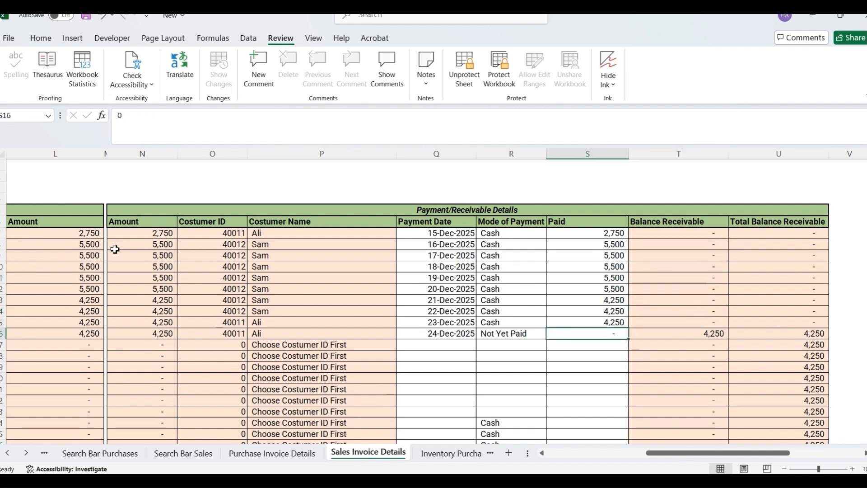
{"action": "key", "text": "Right"}
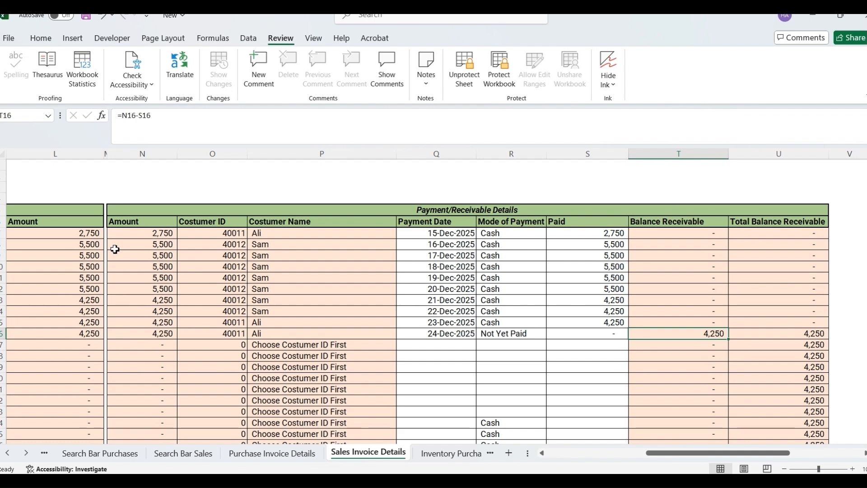
- Review the Inventory Purchase Track records and compare them with the Purchase Invoice Details sheet
{"action": "key", "text": "ctrl+Page_Down"}
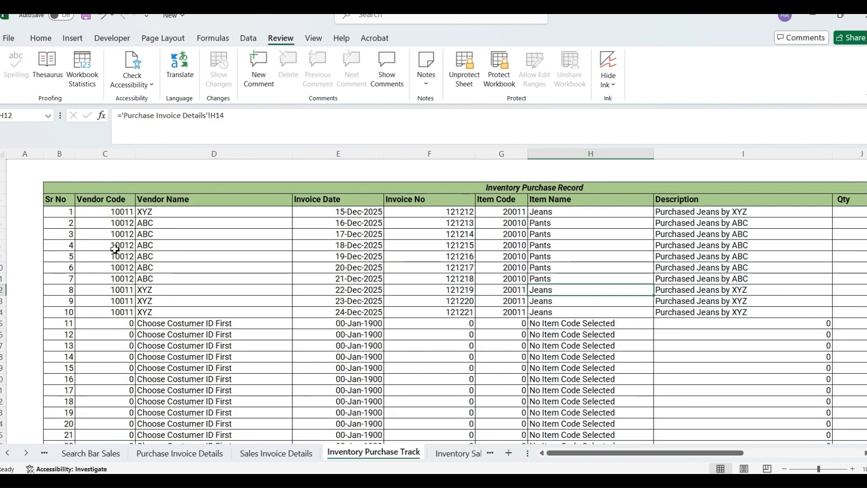
{"action": "key", "text": "ctrl+Home"}
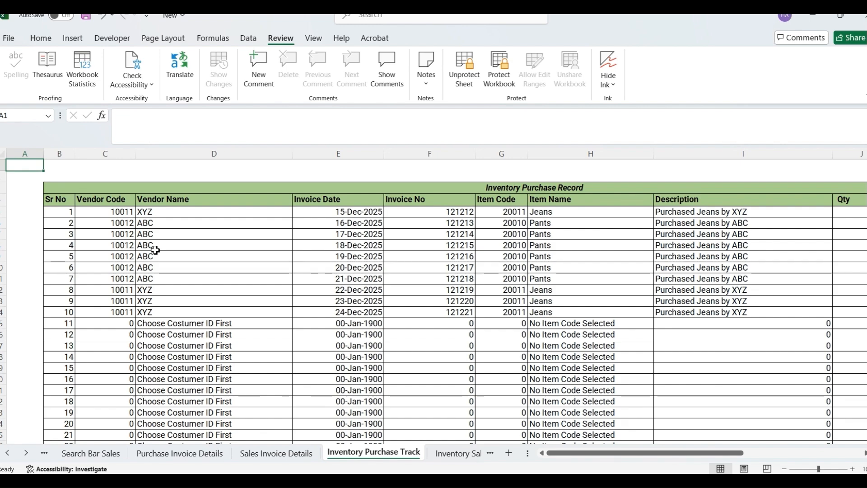
{"action": "scroll", "coordinate": [315, 227], "scroll_direction": "right", "scroll_amount": 3}
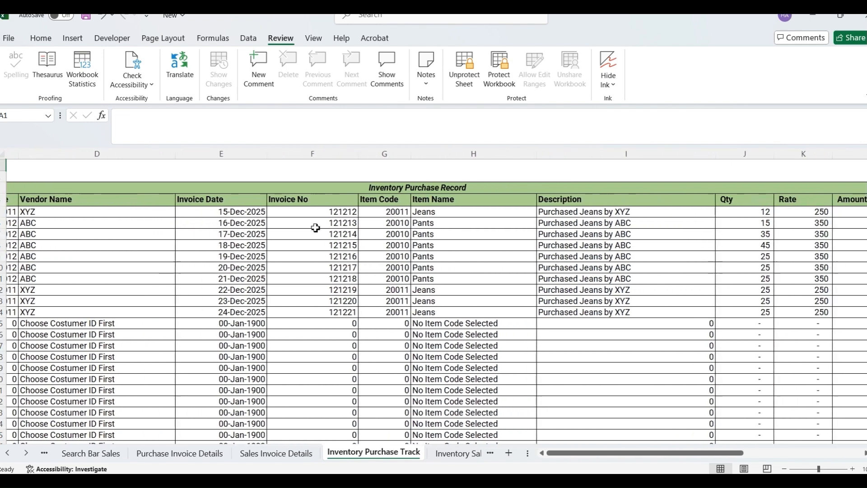
{"action": "scroll", "coordinate": [315, 228], "scroll_direction": "right", "scroll_amount": 4}
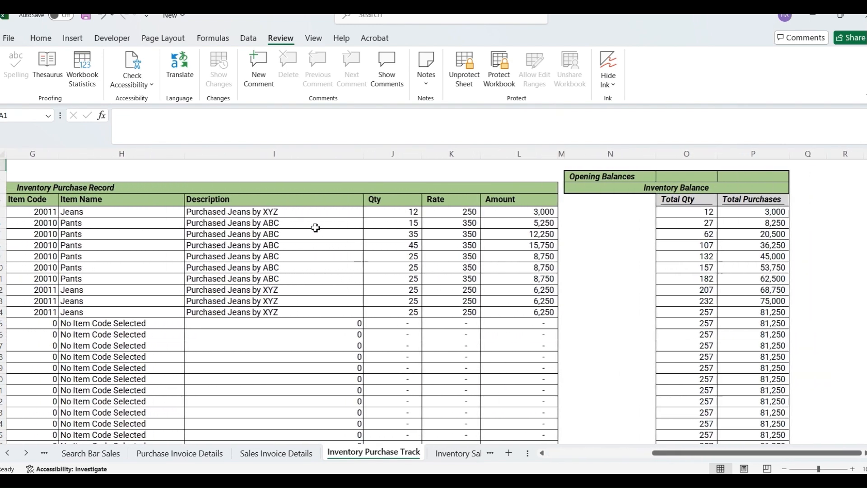
{"action": "key", "text": "ctrl+Page_Up"}
{"action": "key", "text": "ctrl+Page_Up"}
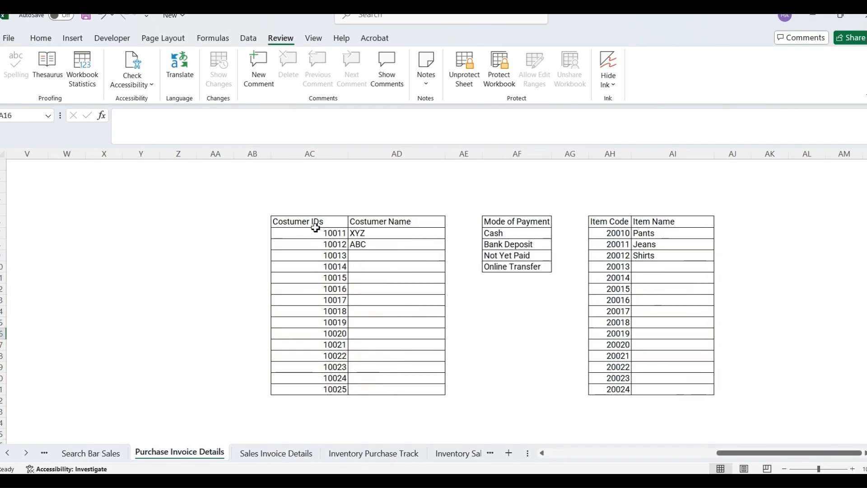
{"action": "scroll", "coordinate": [315, 227], "scroll_direction": "left", "scroll_amount": 6}
{"action": "scroll", "coordinate": [315, 227], "scroll_direction": "right", "scroll_amount": 5}
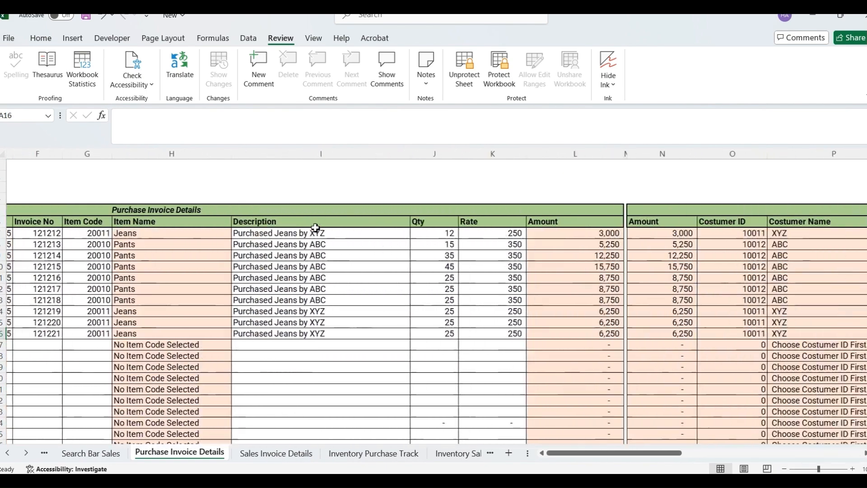
{"action": "key", "text": "ctrl+Page_Down"}
{"action": "key", "text": "ctrl+Page_Down"}
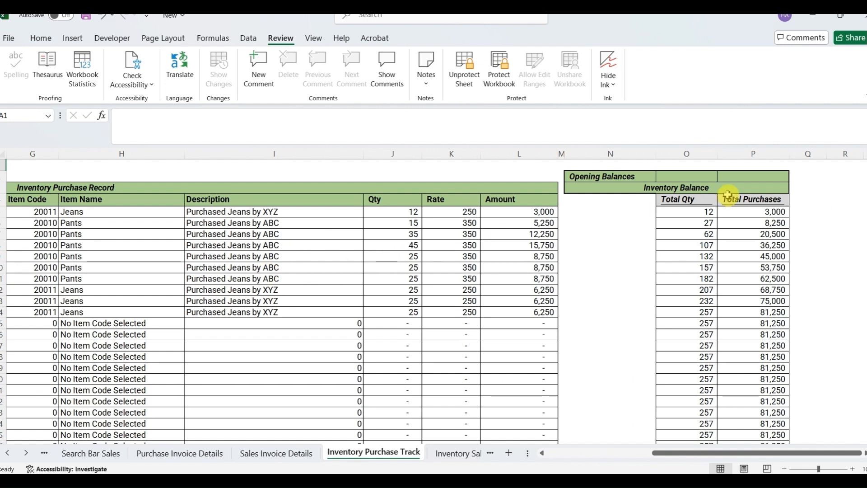
- Enter opening balances of 15 for Total Qty and 1500 for Total Purchases on the Inventory Purchase Track sheet
{"action": "left_click", "coordinate": [686, 179]}
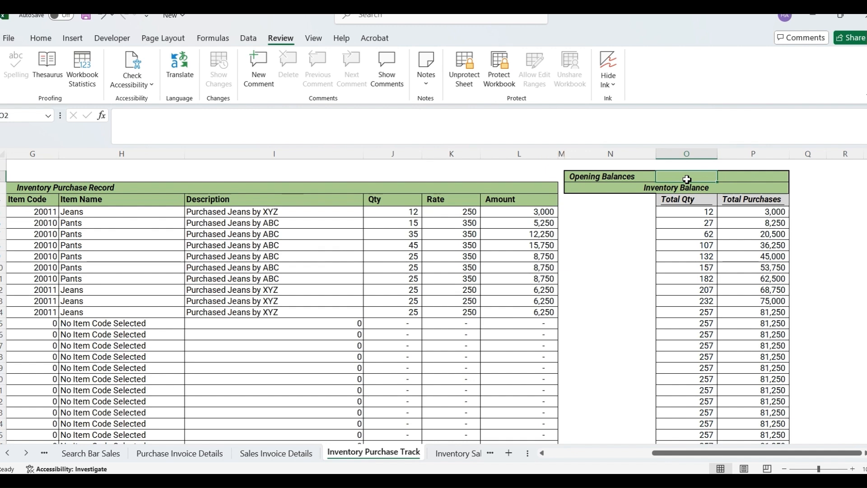
{"action": "type", "text": "15"}
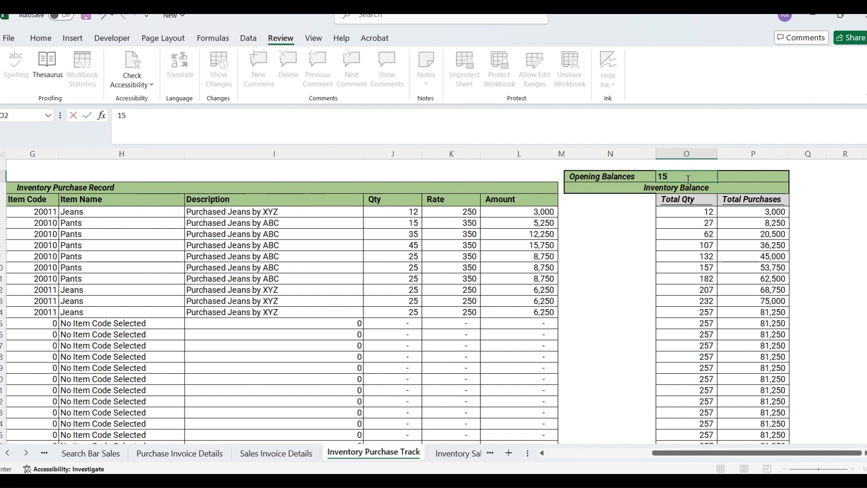
{"action": "key", "text": "Return"}
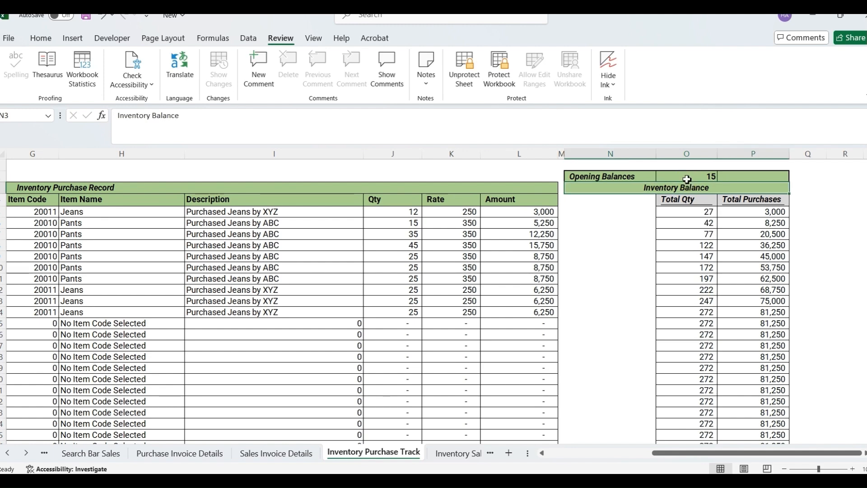
{"action": "key", "text": "Up"}
{"action": "key", "text": "Right"}
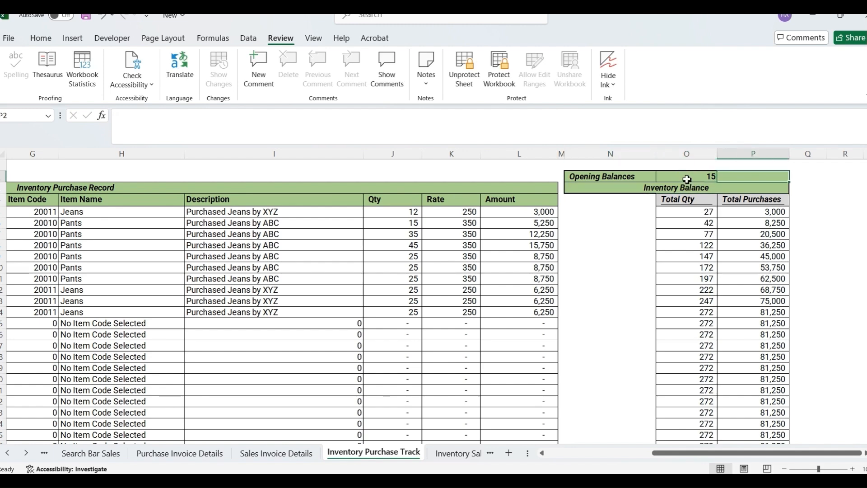
{"action": "type", "text": "15"}
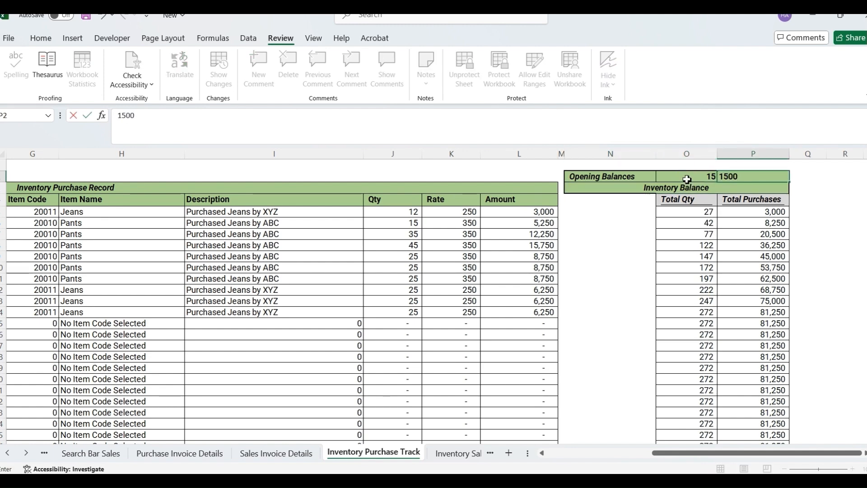
{"action": "type", "text": "00"}
{"action": "key", "text": "Return"}
- Check the first record's Total Qty formula and clear both opening balances of the purchase inventory
{"action": "key", "text": "Down"}
{"action": "key", "text": "Down"}
{"action": "key", "text": "Left"}
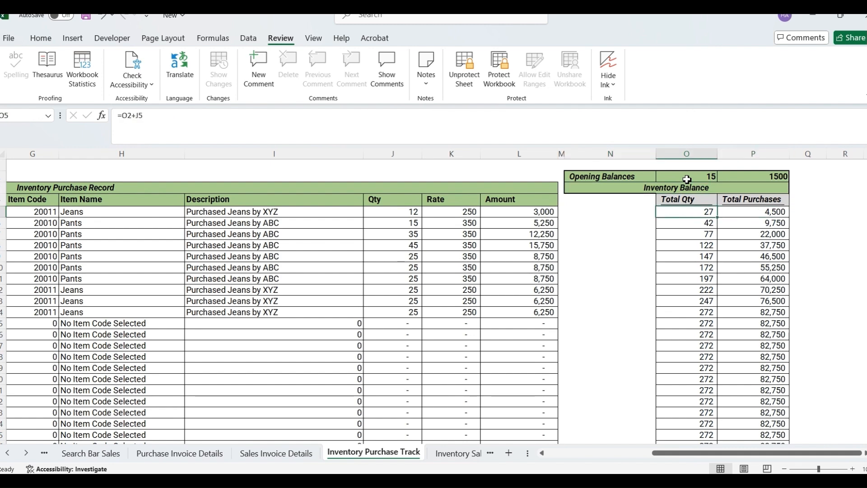
{"action": "key", "text": "Down"}
{"action": "key", "text": "Right"}
{"action": "key", "text": "Up"}
{"action": "key", "text": "Up"}
{"action": "key", "text": "Up"}
{"action": "key", "text": "Up"}
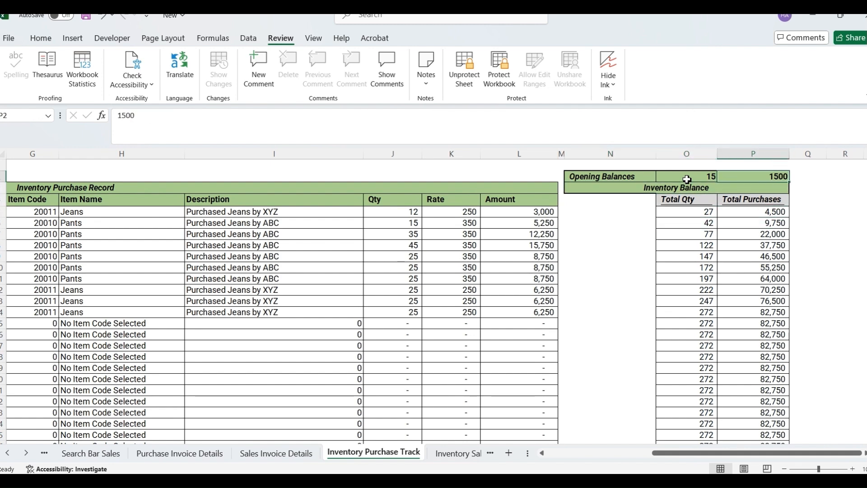
{"action": "key", "text": "shift+Left"}
{"action": "key", "text": "Delete"}
- Review the Inventory Sales Track sheet from its sales records across to the Inventory Balance section
{"action": "key", "text": "ctrl+Page_Down"}
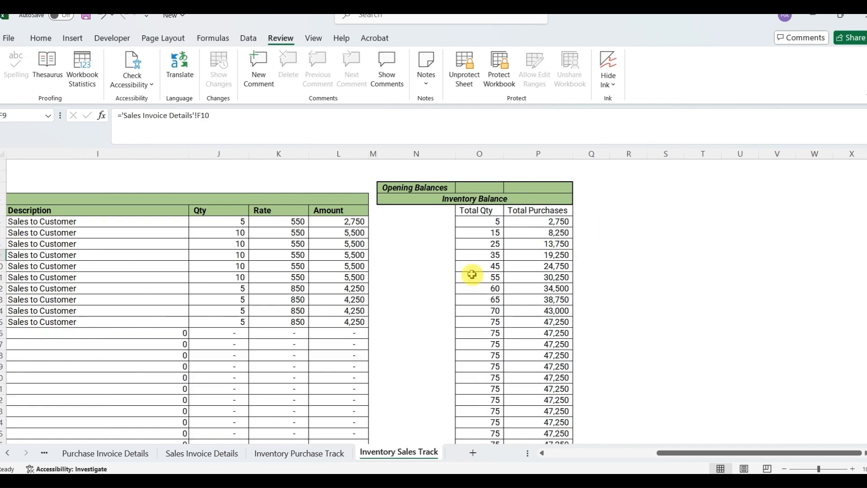
{"action": "scroll", "coordinate": [470, 272], "scroll_direction": "left", "scroll_amount": 10}
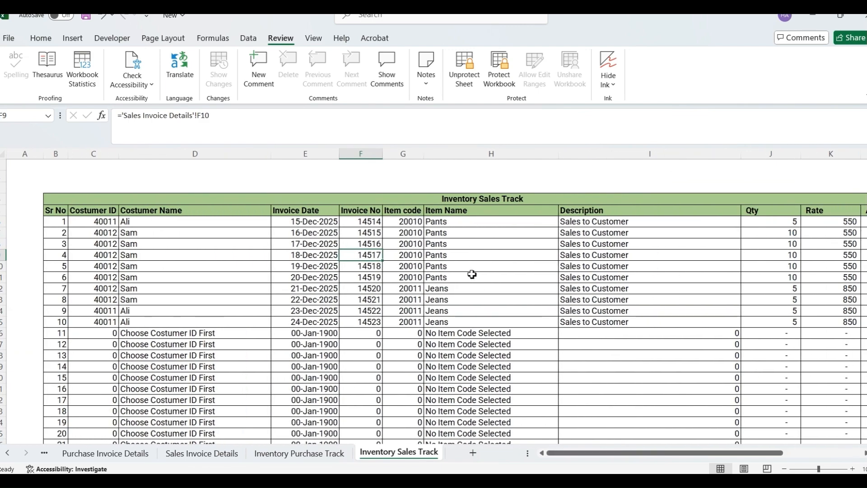
{"action": "scroll", "coordinate": [472, 274], "scroll_direction": "right", "scroll_amount": 8}
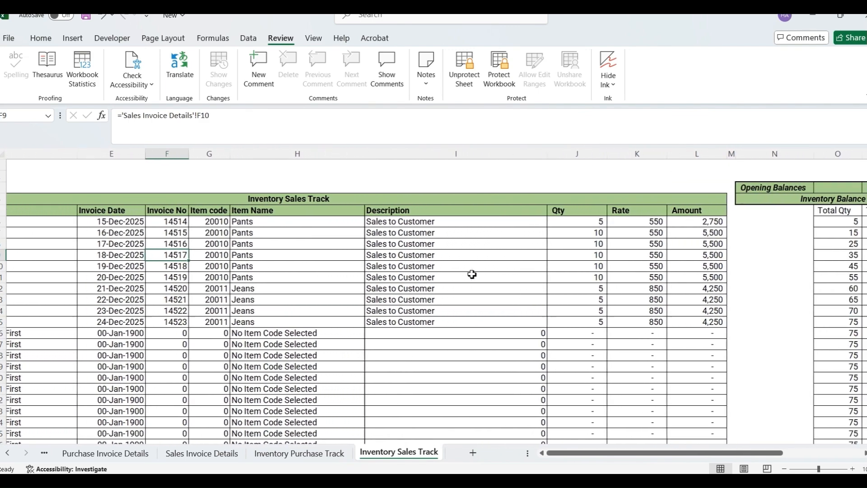
{"action": "scroll", "coordinate": [472, 274], "scroll_direction": "right", "scroll_amount": 6}
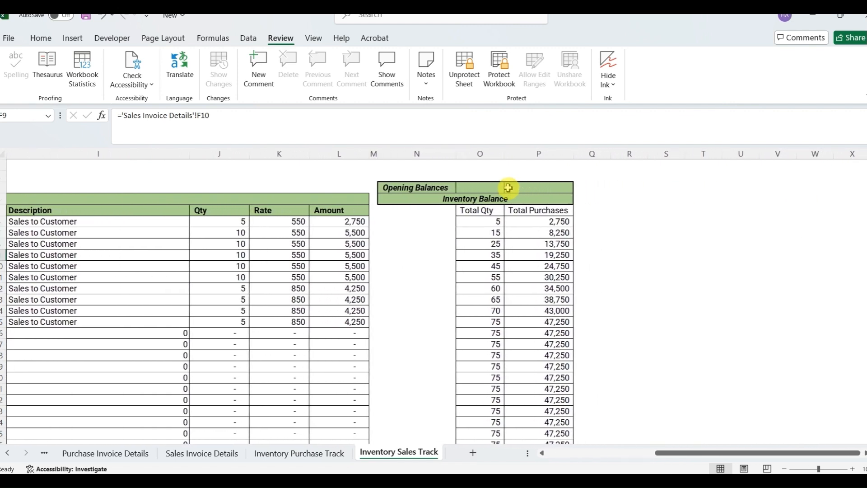
- Enter opening balances of 15 for quantity and 2500 for amount on the Inventory Sales Track sheet
{"action": "left_click", "coordinate": [508, 187]}
{"action": "key", "text": "Left"}
{"action": "type", "text": "15"}
{"action": "key", "text": "Tab"}
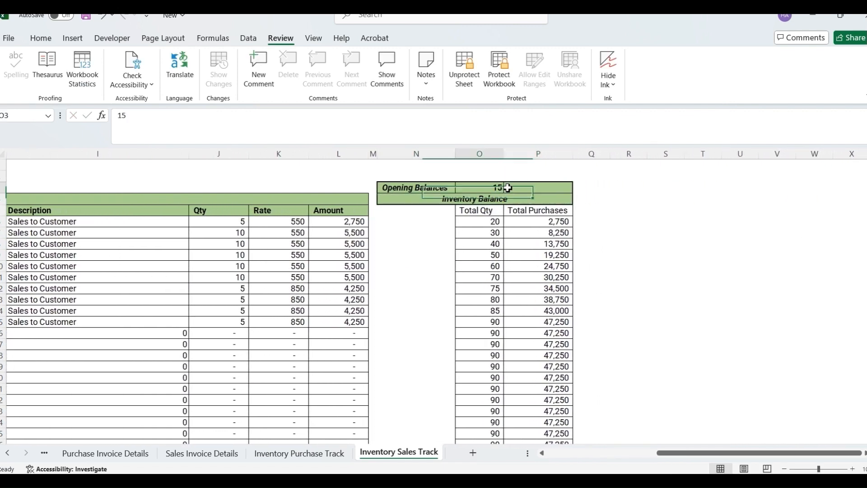
{"action": "type", "text": "2500"}
{"action": "key", "text": "Return"}
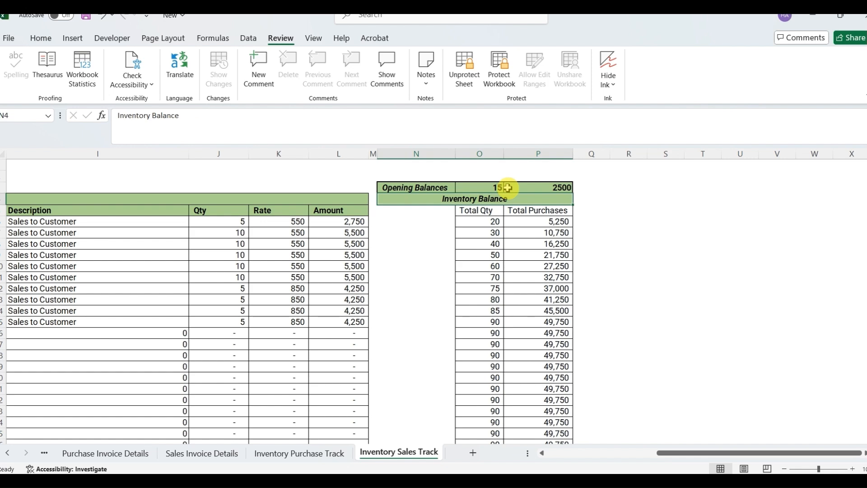
- Clear both opening balances on the Inventory Sales Track sheet and return to its first columns
{"action": "key", "text": "Up"}
{"action": "key", "text": "Right"}
{"action": "key", "text": "shift+Right"}
{"action": "key", "text": "Delete"}
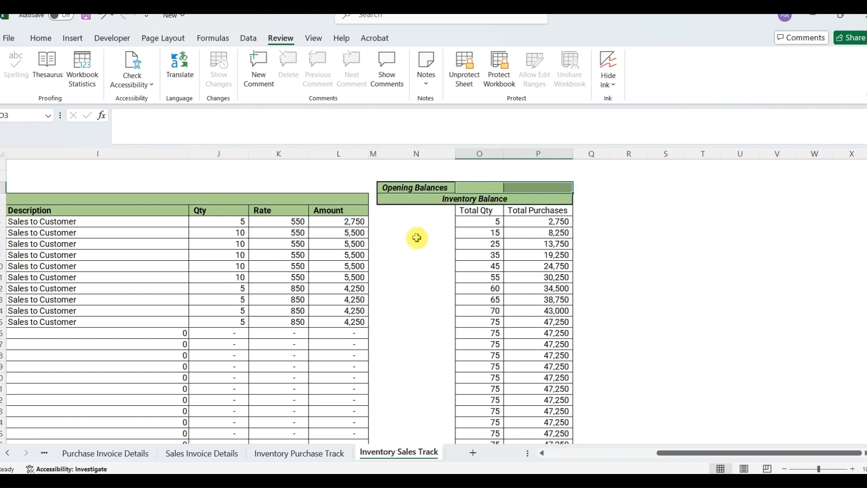
{"action": "scroll", "coordinate": [416, 236], "scroll_direction": "left", "scroll_amount": 5}
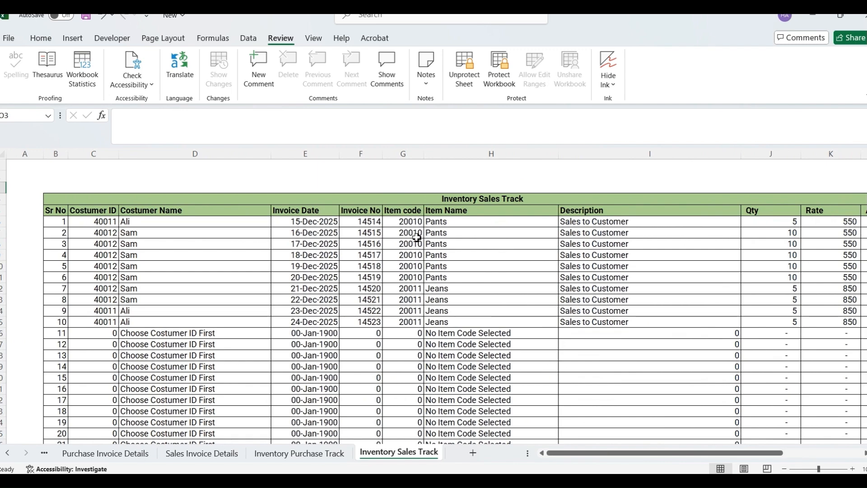
- Look up company ABC's purchase invoices by choosing the second ID in the list on the Search Bar Purchases sheet
{"action": "key", "text": "ctrl+Page_Up"}
{"action": "key", "text": "ctrl+Page_Up"}
{"action": "key", "text": "ctrl+Page_Up"}
{"action": "key", "text": "ctrl+Page_Up"}
{"action": "key", "text": "ctrl+Page_Up"}
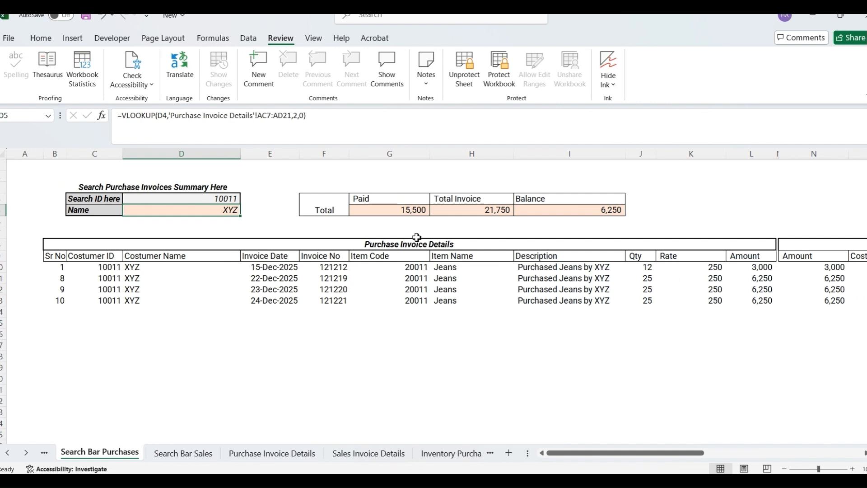
{"action": "key", "text": "Up"}
{"action": "key", "text": "alt+Down"}
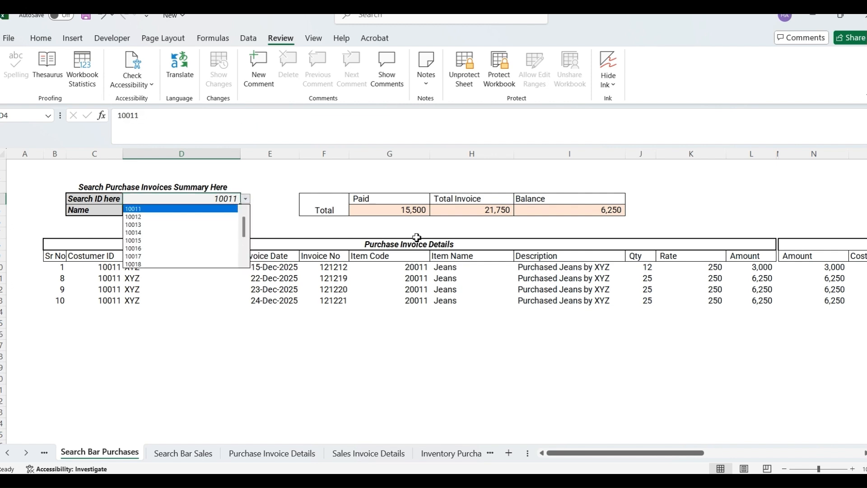
{"action": "key", "text": "Down"}
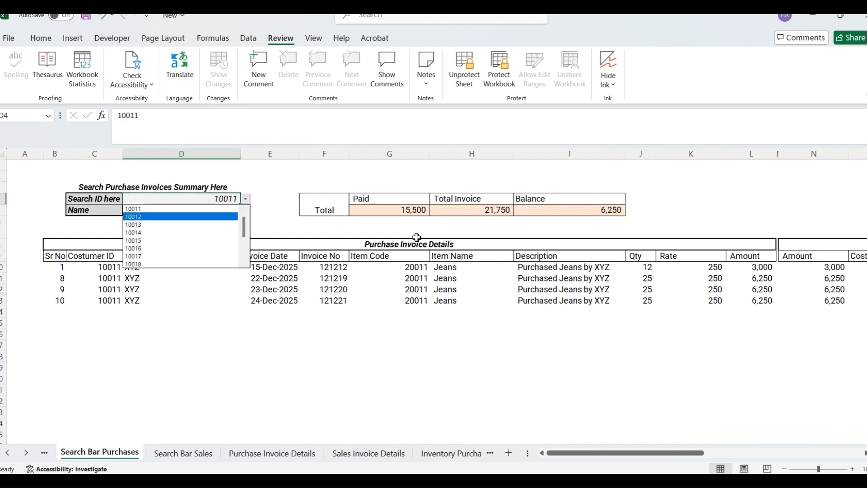
{"action": "key", "text": "Return"}
{"action": "key", "text": "Down"}
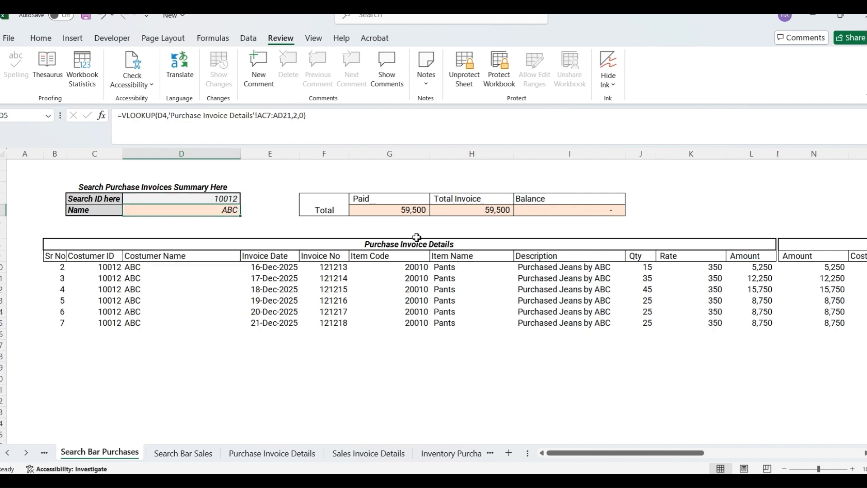
- Review ABC's filtered purchase records across to the Payment/Payable Details section
{"action": "key", "text": "Down"}
{"action": "key", "text": "Down"}
{"action": "key", "text": "Down"}
{"action": "key", "text": "Down"}
{"action": "key", "text": "Down"}
{"action": "key", "text": "Down"}
{"action": "key", "text": "Down"}
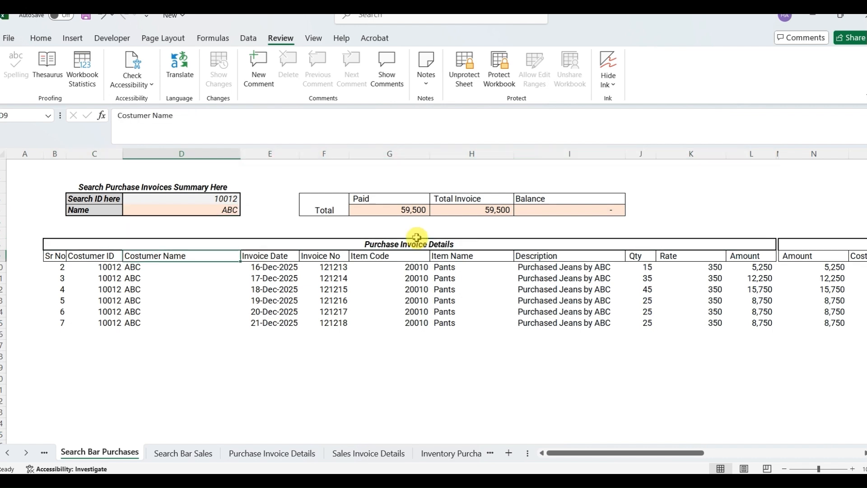
{"action": "key", "text": "Right"}
{"action": "key", "text": "Right"}
{"action": "key", "text": "Right"}
{"action": "key", "text": "Right"}
{"action": "key", "text": "Right"}
{"action": "key", "text": "Right"}
{"action": "key", "text": "Right"}
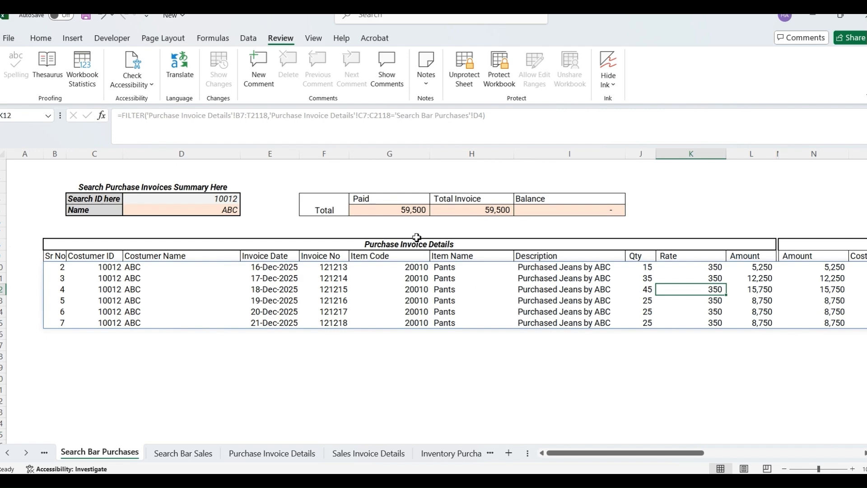
{"action": "key", "text": "Right"}
{"action": "key", "text": "Right"}
{"action": "key", "text": "Right"}
{"action": "key", "text": "Right"}
{"action": "key", "text": "Right"}
{"action": "key", "text": "Right"}
{"action": "key", "text": "Right"}
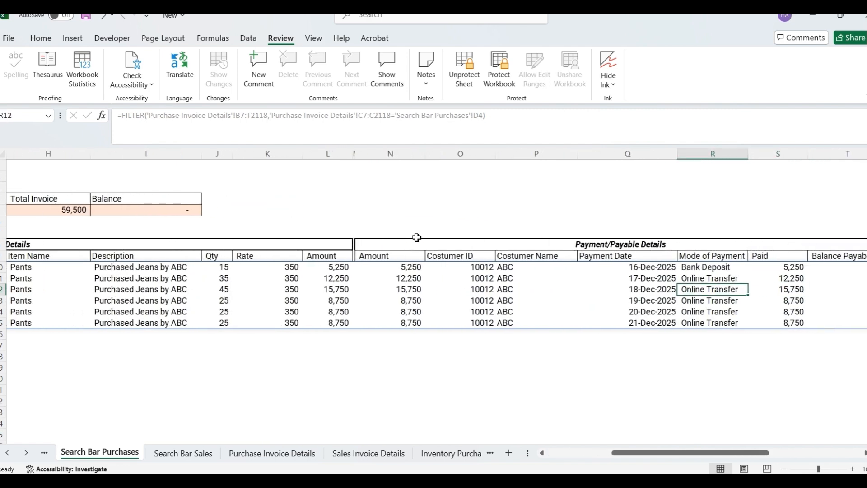
- Return from ABC's payment details to the Paid, Total Invoice and Balance summary and review its totals
{"action": "key", "text": "ctrl+Left"}
{"action": "key", "text": "ctrl+Left"}
{"action": "key", "text": "Up"}
{"action": "key", "text": "Right"}
{"action": "key", "text": "Up"}
{"action": "key", "text": "Up"}
{"action": "key", "text": "Up"}
{"action": "key", "text": "Right"}
{"action": "key", "text": "Up"}
{"action": "key", "text": "Up"}
{"action": "key", "text": "Up"}
{"action": "key", "text": "Up"}
{"action": "key", "text": "Left"}
{"action": "key", "text": "ctrl+Left"}
{"action": "key", "text": "ctrl+Left"}
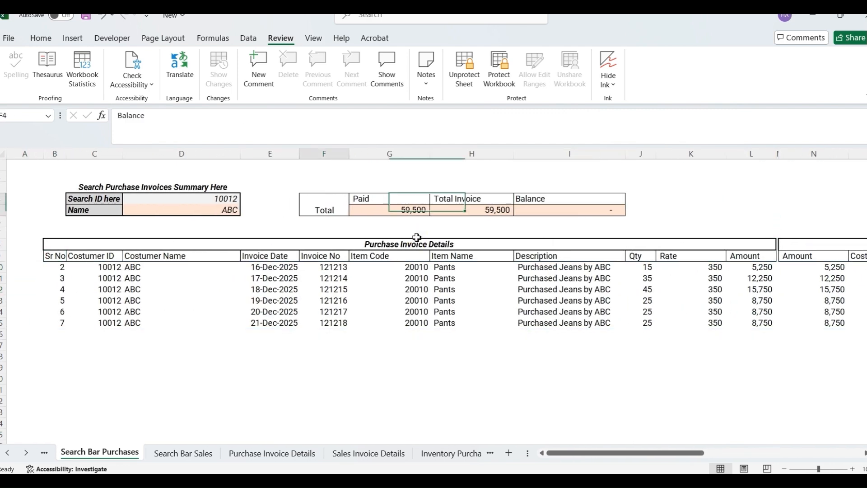
- Switch the purchase search to company XYZ by choosing the first ID in the list
{"action": "key", "text": "Left"}
{"action": "key", "text": "Left"}
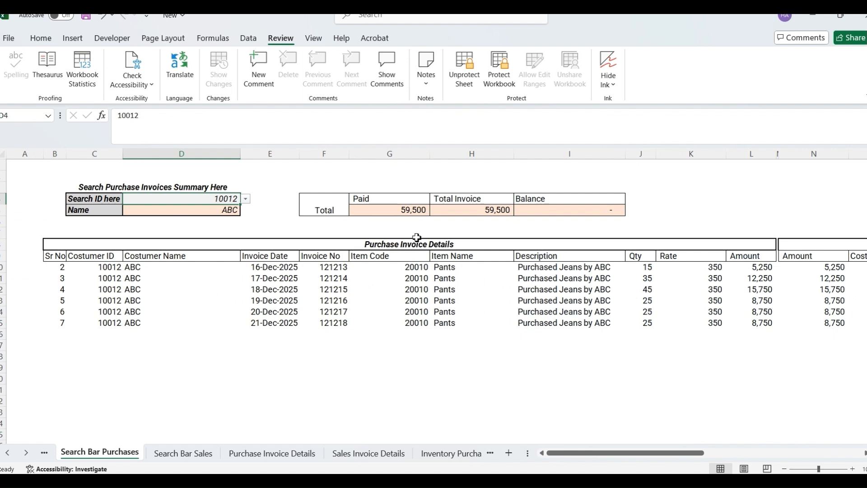
{"action": "key", "text": "alt+Down"}
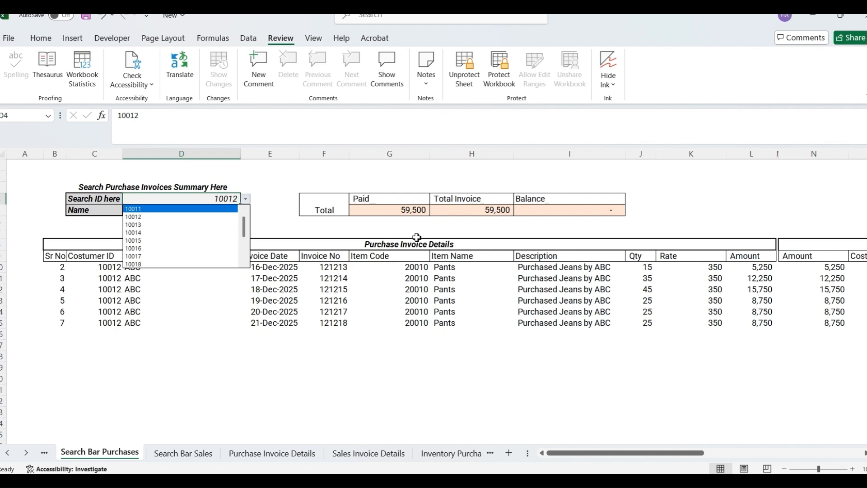
{"action": "key", "text": "Return"}
{"action": "key", "text": "Return"}
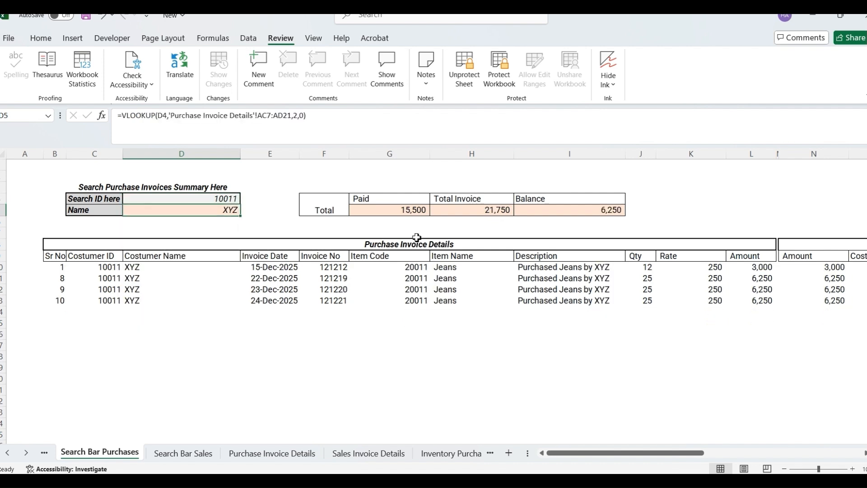
- Review XYZ's filtered purchase records across to the Paid column of the payment details
{"action": "key", "text": "Down"}
{"action": "key", "text": "Down"}
{"action": "key", "text": "Down"}
{"action": "key", "text": "Down"}
{"action": "key", "text": "Down"}
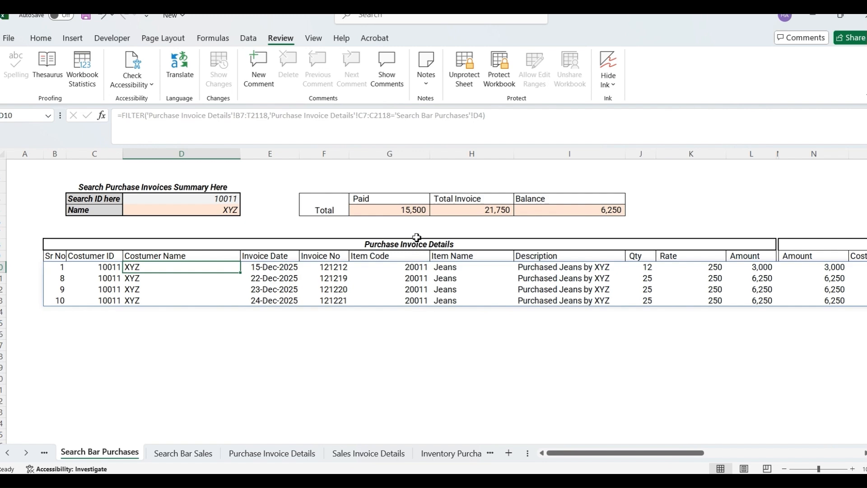
{"action": "key", "text": "Right"}
{"action": "key", "text": "Right"}
{"action": "key", "text": "Right"}
{"action": "key", "text": "Right"}
{"action": "key", "text": "Right"}
{"action": "key", "text": "Right"}
{"action": "key", "text": "Right"}
{"action": "key", "text": "Right"}
{"action": "key", "text": "Right"}
{"action": "key", "text": "Right"}
{"action": "key", "text": "Right"}
{"action": "key", "text": "Right"}
{"action": "key", "text": "Right"}
{"action": "key", "text": "Right"}
{"action": "key", "text": "Right"}
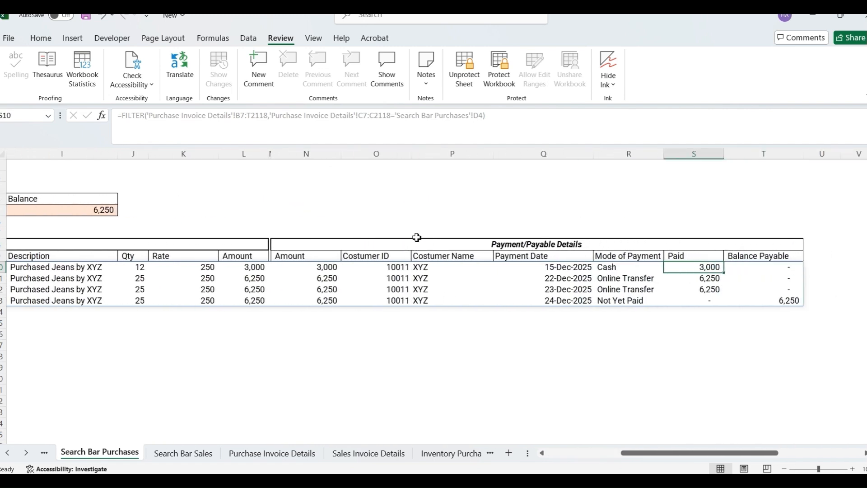
- Check the Paid, Total Invoice and Balance formulas in XYZ's purchase summary
{"action": "key", "text": "Left"}
{"action": "key", "text": "Left"}
{"action": "key", "text": "Left"}
{"action": "key", "text": "Left"}
{"action": "key", "text": "Left"}
{"action": "key", "text": "Left"}
{"action": "key", "text": "Left"}
{"action": "key", "text": "Left"}
{"action": "key", "text": "Left"}
{"action": "key", "text": "Left"}
{"action": "key", "text": "Left"}
{"action": "key", "text": "Left"}
{"action": "key", "text": "Left"}
{"action": "key", "text": "Left"}
{"action": "key", "text": "Left"}
{"action": "key", "text": "Left"}
{"action": "key", "text": "Left"}
{"action": "key", "text": "Left"}
{"action": "key", "text": "Up"}
{"action": "key", "text": "Up"}
{"action": "key", "text": "Right"}
{"action": "key", "text": "Right"}
{"action": "key", "text": "Right"}
{"action": "key", "text": "Up"}
{"action": "key", "text": "Up"}
{"action": "key", "text": "Up"}
{"action": "key", "text": "Left"}
{"action": "key", "text": "Left"}
{"action": "key", "text": "Left"}
{"action": "key", "text": "Left"}
{"action": "key", "text": "Left"}
{"action": "key", "text": "Left"}
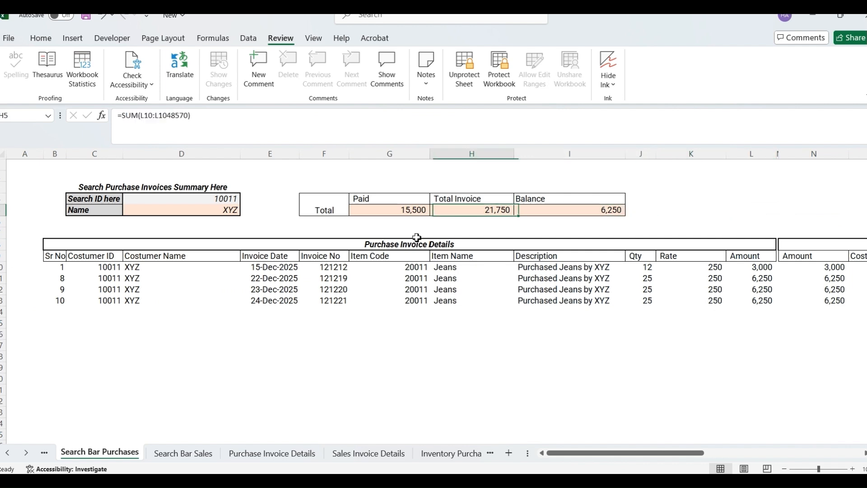
{"action": "key", "text": "Left"}
{"action": "key", "text": "Right"}
{"action": "key", "text": "Right"}
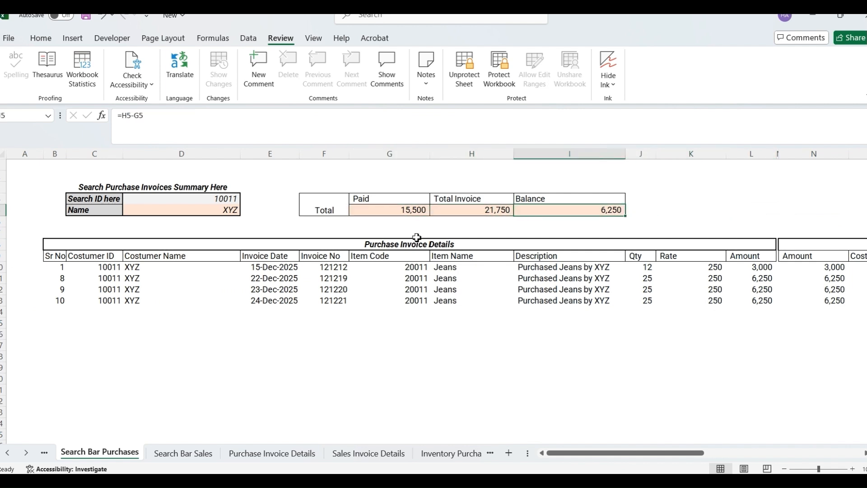
{"action": "key", "text": "Left"}
{"action": "key", "text": "Left"}
{"action": "key", "text": "Up"}
{"action": "key", "text": "Right"}
{"action": "key", "text": "Down"}
{"action": "key", "text": "Right"}
{"action": "key", "text": "Left"}
- Set the purchase search ID back to the second ID in the list, belonging to company ABC
{"action": "key", "text": "Left"}
{"action": "key", "text": "Left"}
{"action": "key", "text": "Left"}
{"action": "key", "text": "Left"}
{"action": "key", "text": "Up"}
{"action": "key", "text": "alt+Down"}
{"action": "key", "text": "Down"}
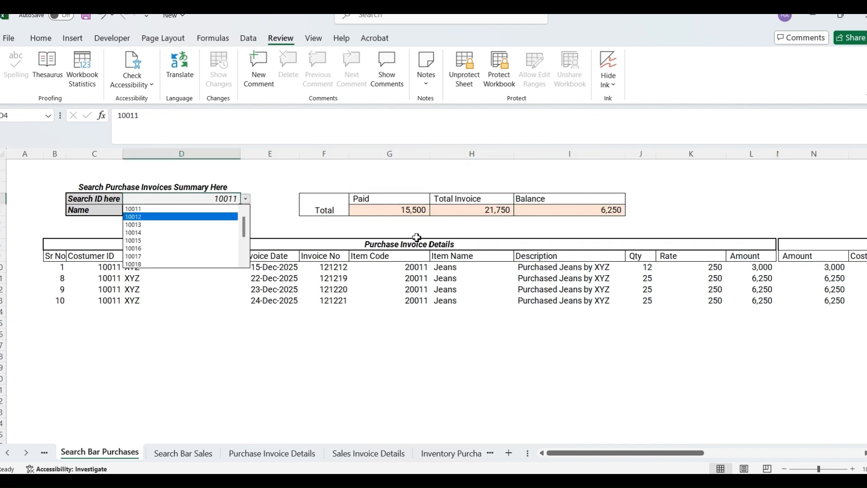
{"action": "key", "text": "Return"}
- Look up the second customer's sales invoices by choosing the second ID on the Search Bar Sales sheet
{"action": "key", "text": "ctrl+Page_Down"}
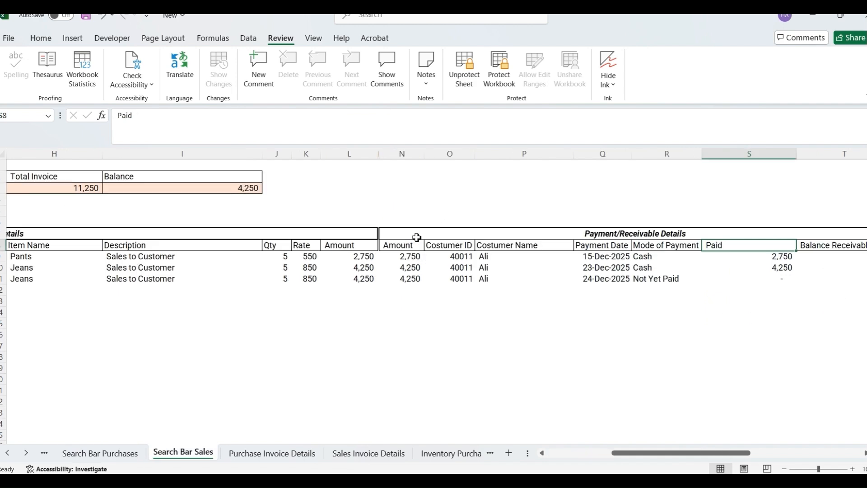
{"action": "key", "text": "Right"}
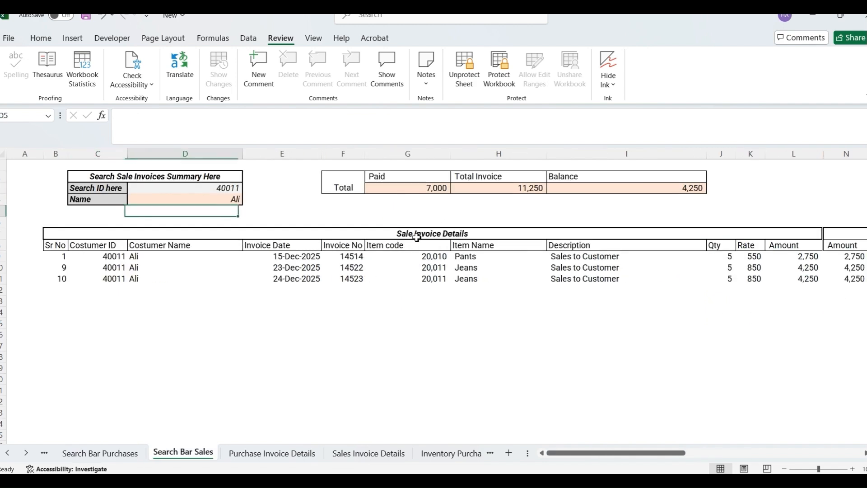
{"action": "key", "text": "Up"}
{"action": "key", "text": "Up"}
{"action": "key", "text": "alt+Down"}
{"action": "key", "text": "Down"}
{"action": "key", "text": "Return"}
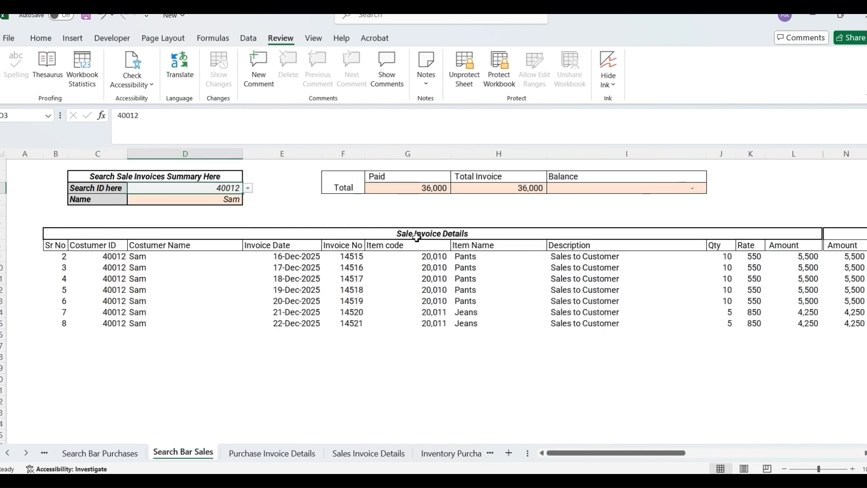
- Check the Paid and Total Invoice formulas in the second customer's sales summary
{"action": "key", "text": "Down"}
{"action": "key", "text": "Right"}
{"action": "key", "text": "Right"}
{"action": "key", "text": "Right"}
{"action": "key", "text": "Up"}
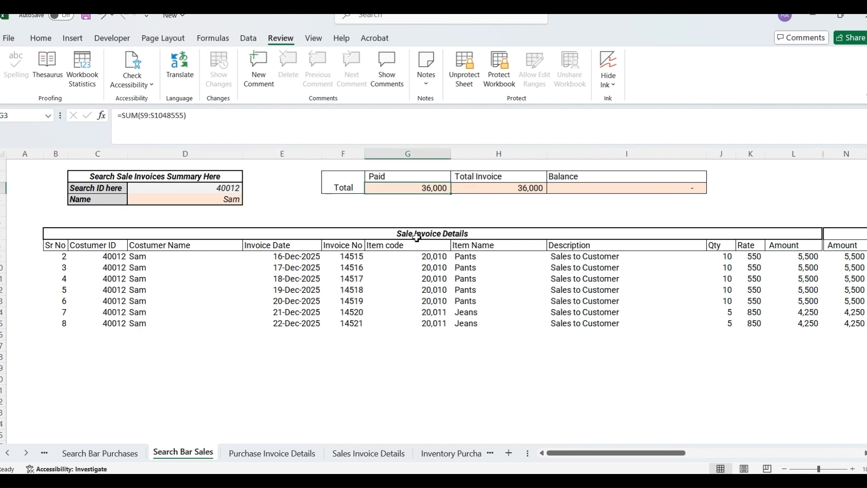
{"action": "key", "text": "Right"}
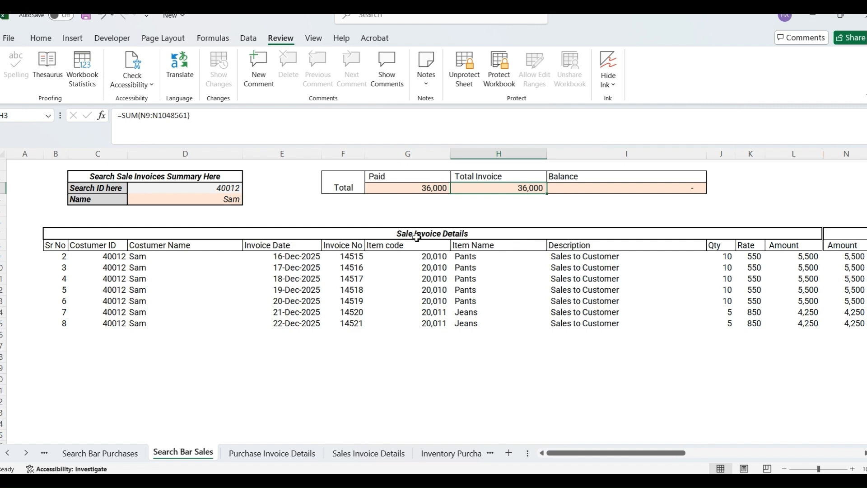
- Set the sales search ID to the first customer ID in the list
{"action": "key", "text": "Left"}
{"action": "key", "text": "Left"}
{"action": "key", "text": "Left"}
{"action": "key", "text": "Left"}
{"action": "key", "text": "alt+Down"}
{"action": "key", "text": "Up"}
{"action": "key", "text": "Return"}
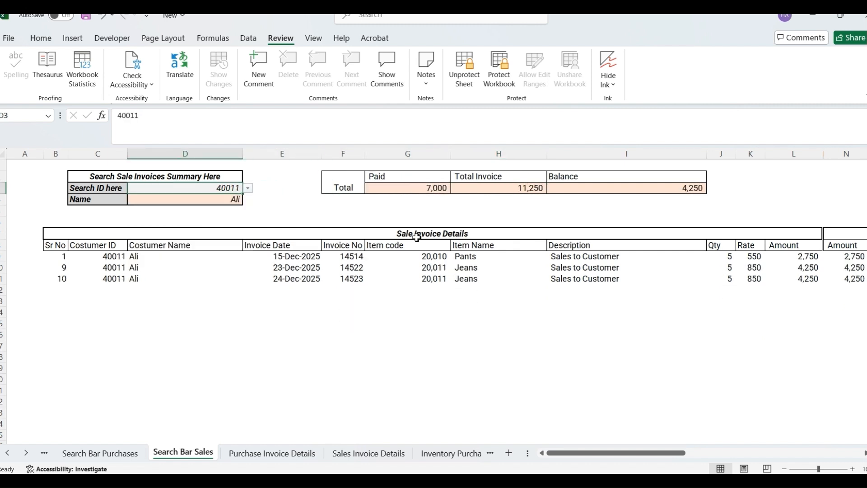
- Review the first customer's sales summary and check the formula behind its Balance total
{"action": "key", "text": "Down"}
{"action": "key", "text": "Down"}
{"action": "key", "text": "Down"}
{"action": "key", "text": "Down"}
{"action": "key", "text": "Down"}
{"action": "key", "text": "Right"}
{"action": "key", "text": "Right"}
{"action": "key", "text": "Right"}
{"action": "key", "text": "Up"}
{"action": "key", "text": "Right"}
{"action": "key", "text": "Up"}
{"action": "key", "text": "Up"}
{"action": "key", "text": "Right"}
{"action": "key", "text": "Up"}
{"action": "key", "text": "Up"}
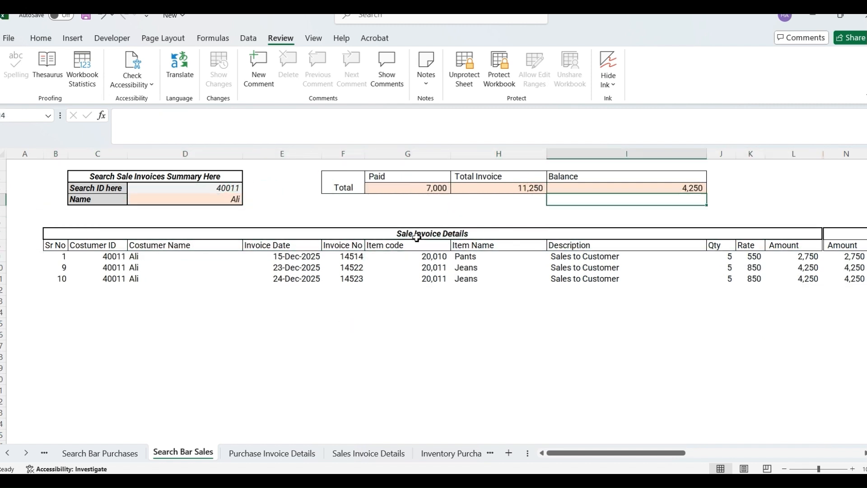
{"action": "key", "text": "Up"}
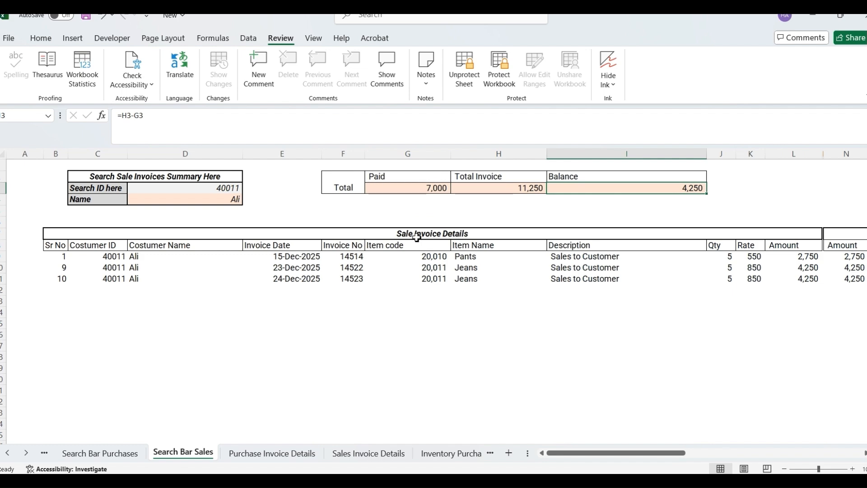
- Check the Balance Receivable formula of the Not Yet Paid record dated 24-Dec-2025 on the Sales Invoice Details sheet
{"action": "key", "text": "ctrl+Page_Down"}
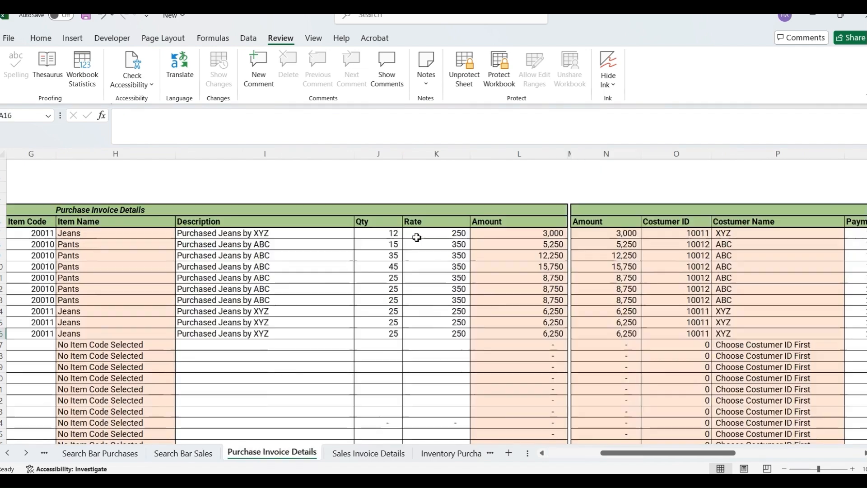
{"action": "key", "text": "ctrl+Page_Down"}
{"action": "left_click", "coordinate": [722, 332]}
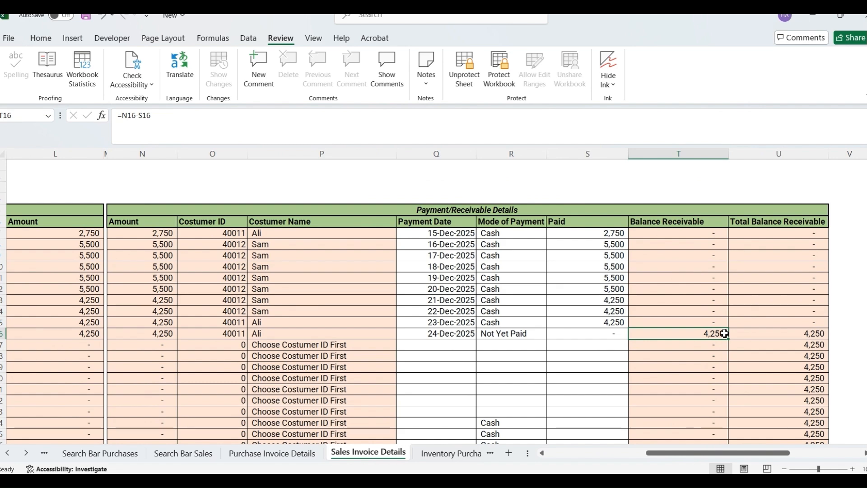
- Check the Balance Payable of the Not Yet Paid record dated 24-Dec-2025 on the Purchase Invoice Details sheet
{"action": "key", "text": "ctrl+Page_Up"}
{"action": "scroll", "coordinate": [655, 356], "scroll_direction": "right", "scroll_amount": 3}
{"action": "scroll", "coordinate": [655, 357], "scroll_direction": "right", "scroll_amount": 6}
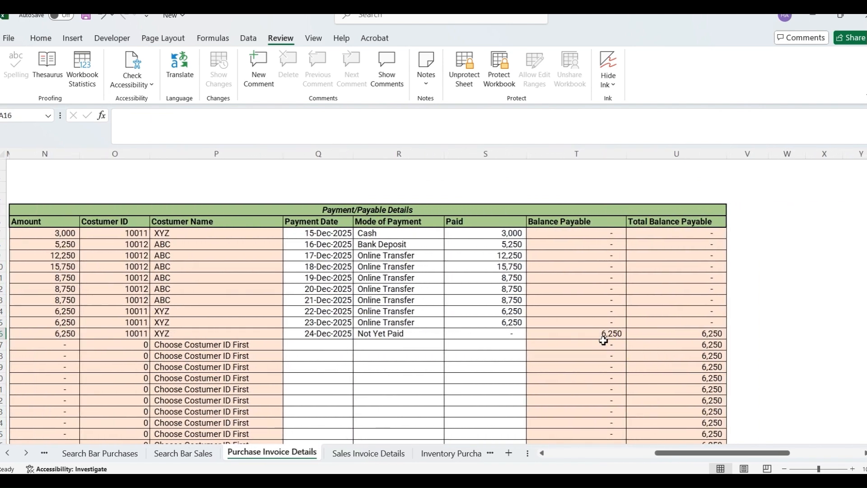
- Set the search ID on the Search Bar Purchases sheet to the first ID in the list
{"action": "key", "text": "ctrl+Page_Up"}
{"action": "key", "text": "ctrl+Page_Up"}
{"action": "key", "text": "alt+Down"}
{"action": "key", "text": "Down"}
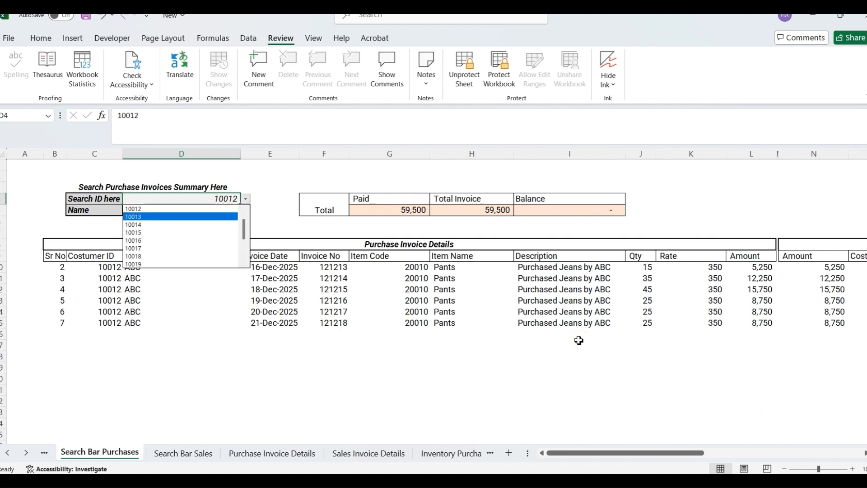
{"action": "key", "text": "Up"}
{"action": "key", "text": "Up"}
{"action": "key", "text": "Return"}
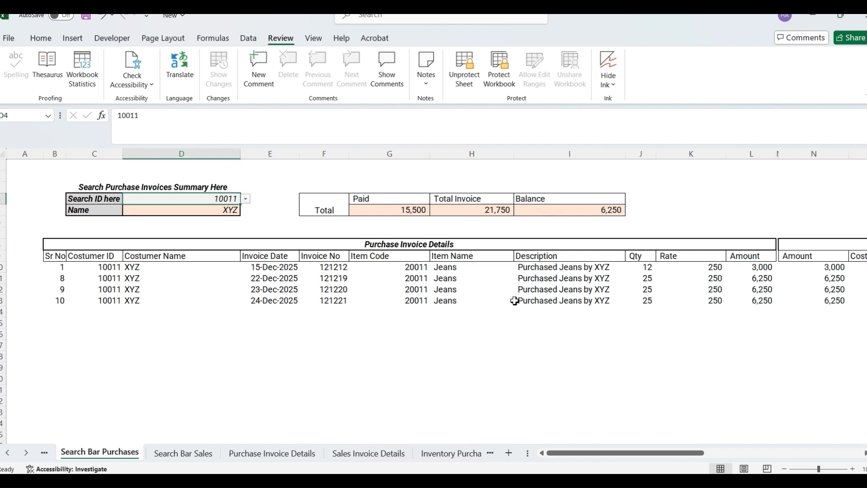
- Set the End Date of the Dashboard's Profit and Loss by Date section to 24-Dec-2025
{"action": "key", "text": "ctrl+Page_Up"}
{"action": "key", "text": "ctrl+Page_Up"}
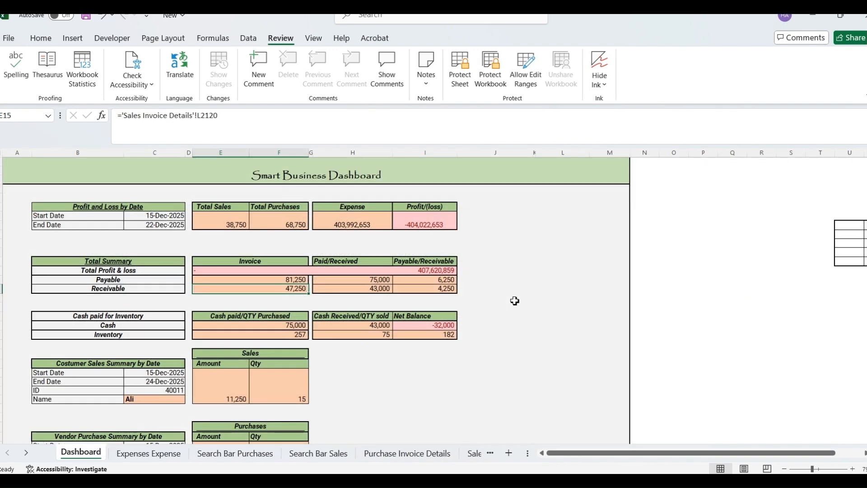
{"action": "left_click", "coordinate": [172, 234]}
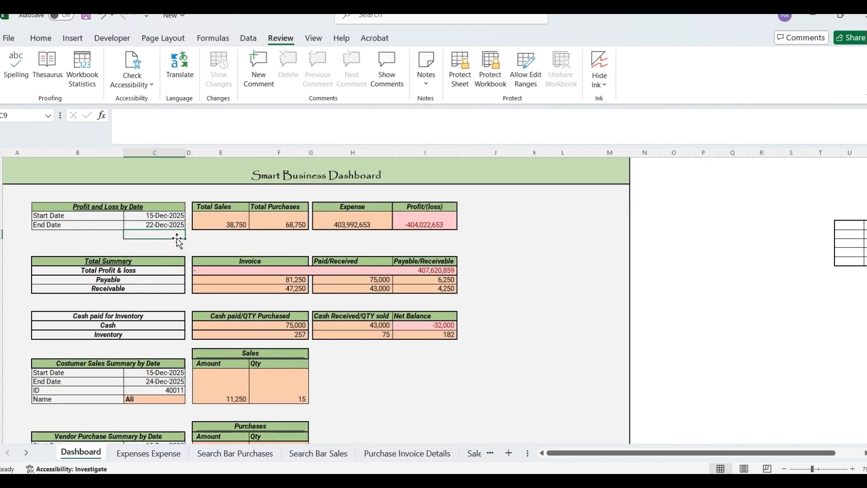
{"action": "scroll", "coordinate": [178, 240], "scroll_direction": "up", "scroll_amount": 2}
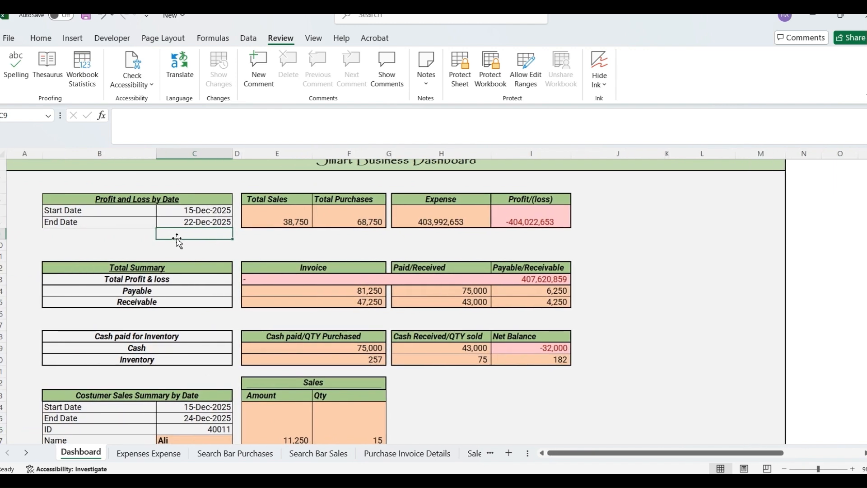
{"action": "key", "text": "Up"}
{"action": "key", "text": "F2"}
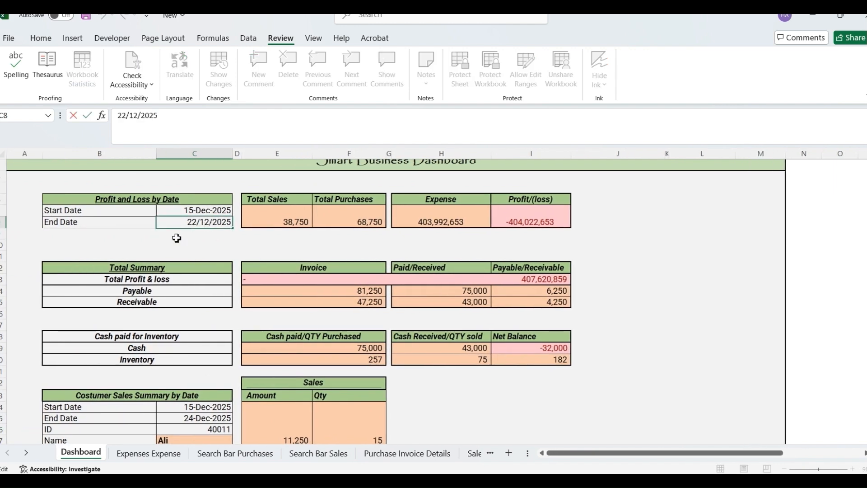
{"action": "key", "text": "BackSpace"}
{"action": "type", "text": "4"}
{"action": "key", "text": "Return"}
- Check the formulas behind Total Sales, Total Purchases and Expense in the Dashboard's Profit and Loss by Date section
{"action": "key", "text": "Up"}
{"action": "key", "text": "Right"}
{"action": "key", "text": "Right"}
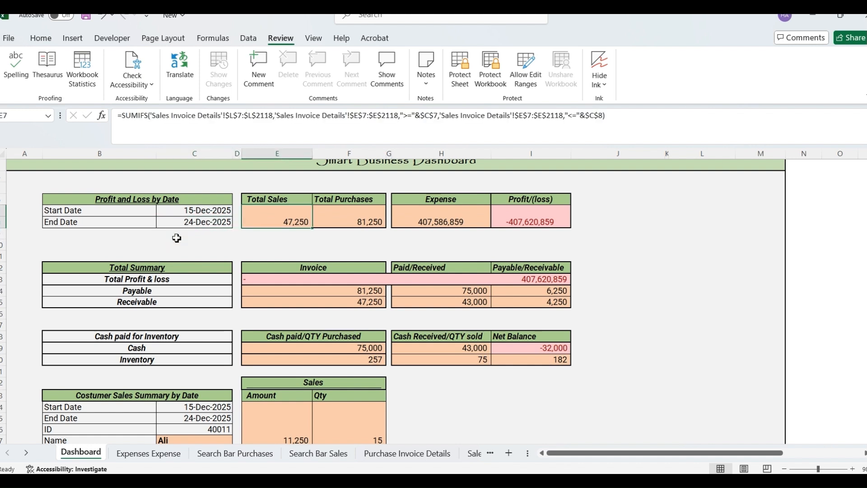
{"action": "key", "text": "Right"}
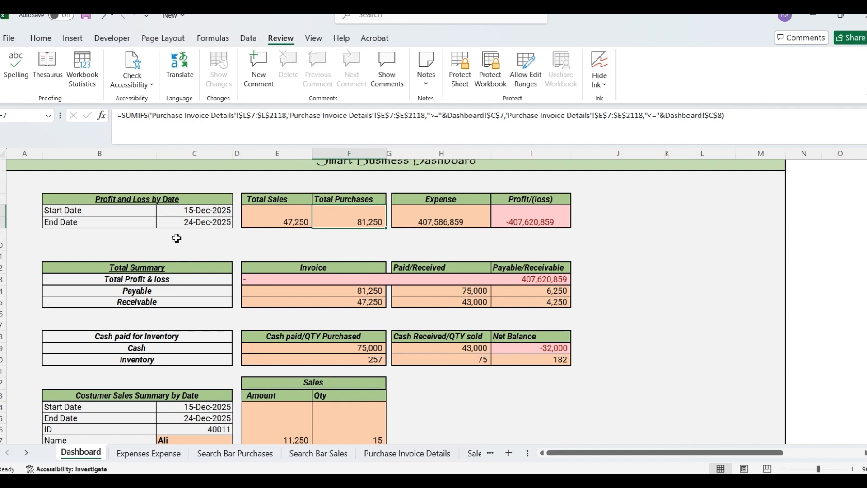
{"action": "key", "text": "Right"}
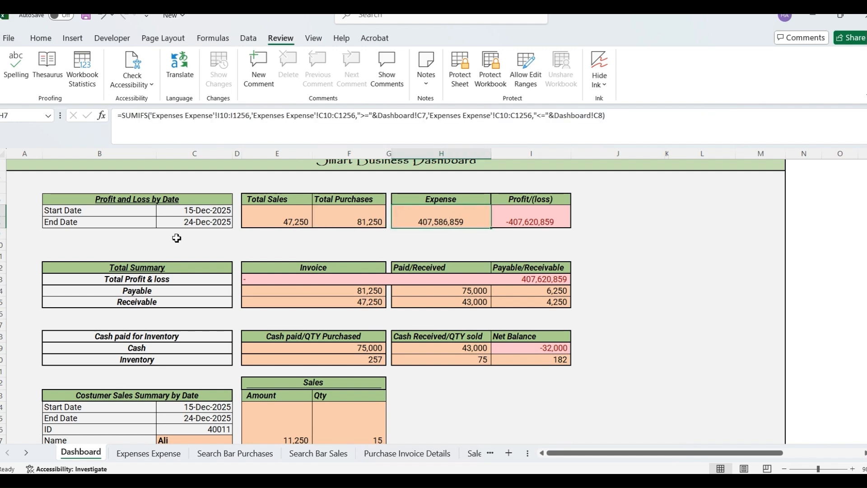
- Set the Rate of the 18-Dec-25 Milk record on the Expenses Expense sheet to 45
{"action": "key", "text": "ctrl+Page_Down"}
{"action": "key", "text": "Right"}
{"action": "key", "text": "Right"}
{"action": "key", "text": "Right"}
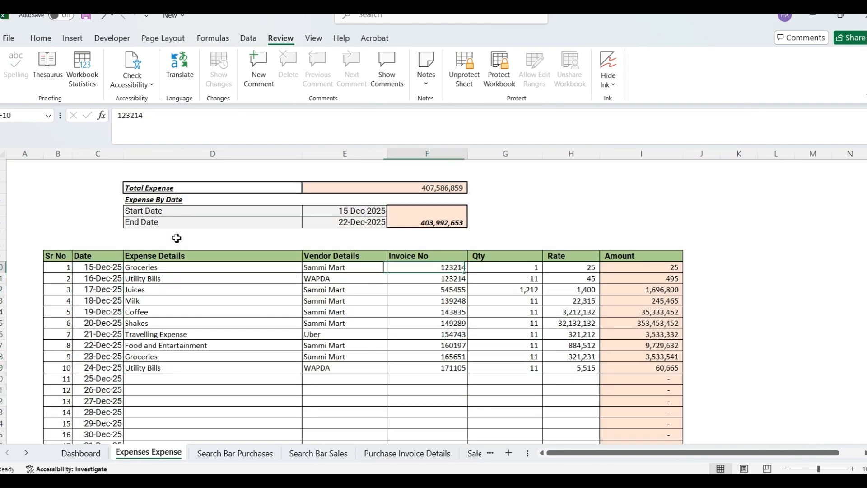
{"action": "key", "text": "Down"}
{"action": "key", "text": "Down"}
{"action": "key", "text": "Right"}
{"action": "key", "text": "Right"}
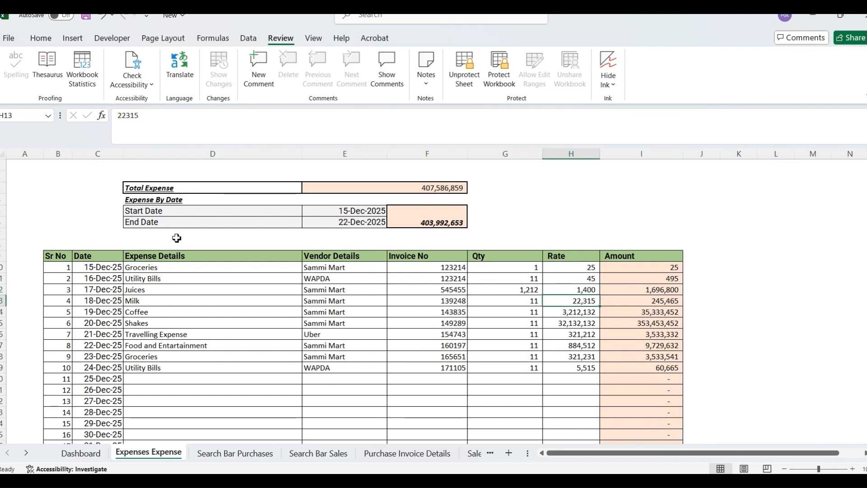
{"action": "type", "text": "45"}
{"action": "key", "text": "ctrl+Return"}
- Fill the Milk record's Rate of 45 down through the 24-Dec-25 Utility Bills record
{"action": "key", "text": "shift+Down"}
{"action": "key", "text": "shift+Down"}
{"action": "key", "text": "shift+Down"}
{"action": "key", "text": "shift+Down"}
{"action": "key", "text": "shift+Down"}
{"action": "key", "text": "shift+Down"}
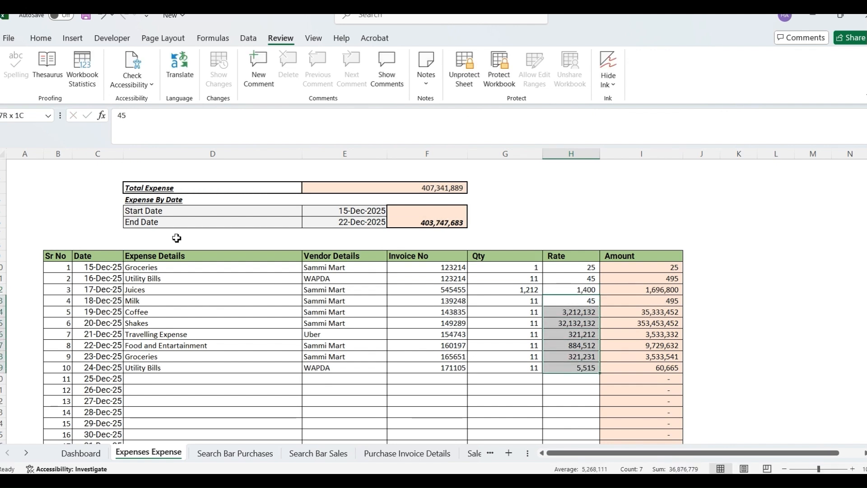
{"action": "key", "text": "ctrl+d"}
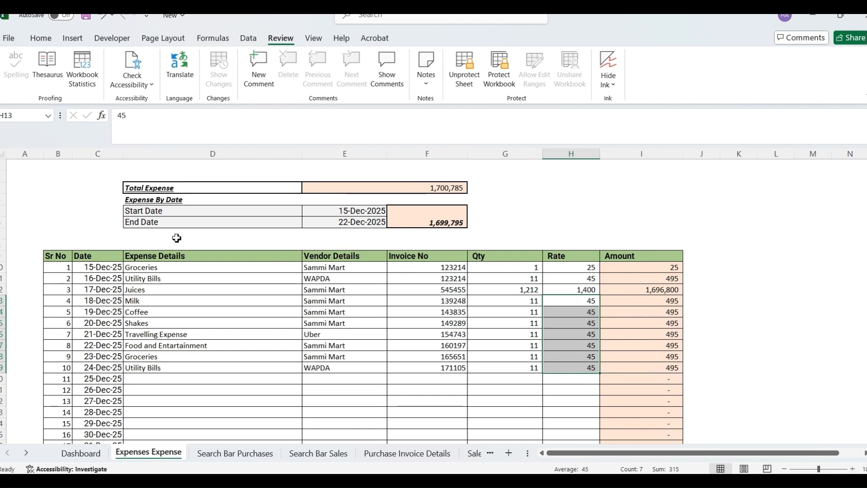
- Set the Rate of the 17-Dec-25 Juices record to 14
{"action": "key", "text": "Up"}
{"action": "type", "text": "14"}
{"action": "key", "text": "Return"}
- Review the Dashboard's Expense figure, the Profit/(loss) formula and the start and end dates that control them
{"action": "key", "text": "ctrl+Page_Up"}
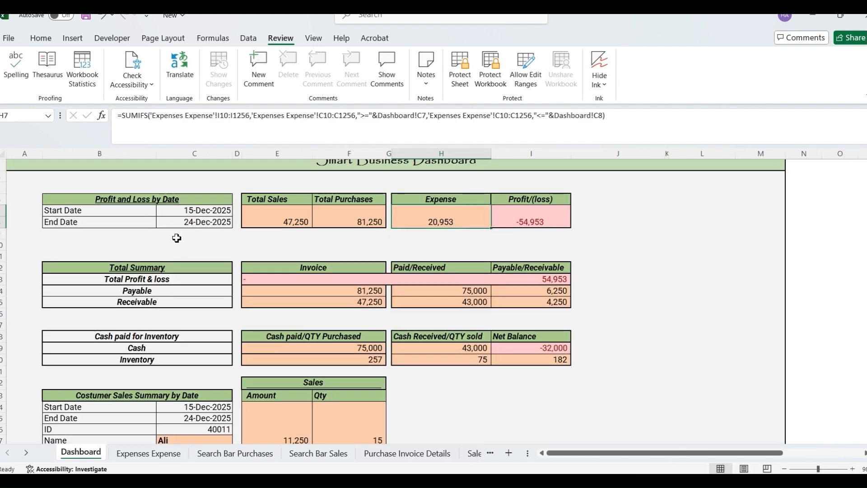
{"action": "key", "text": "ctrl+Page_Down"}
{"action": "key", "text": "ctrl+Page_Up"}
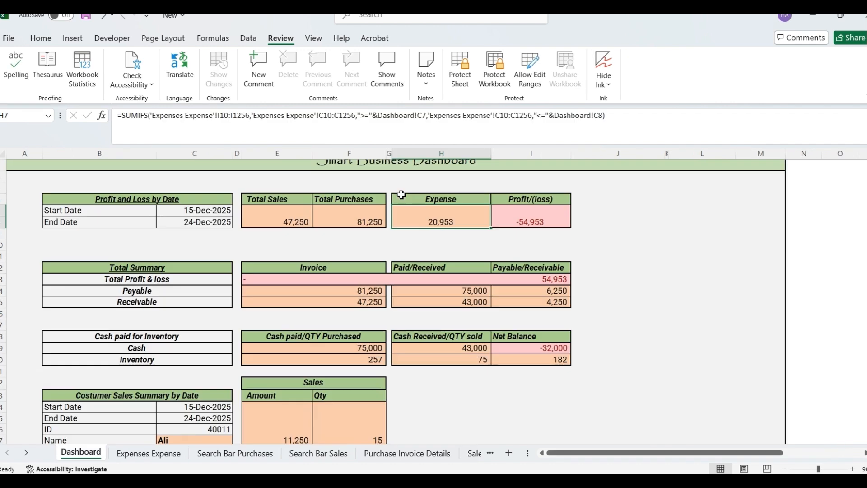
{"action": "key", "text": "Right"}
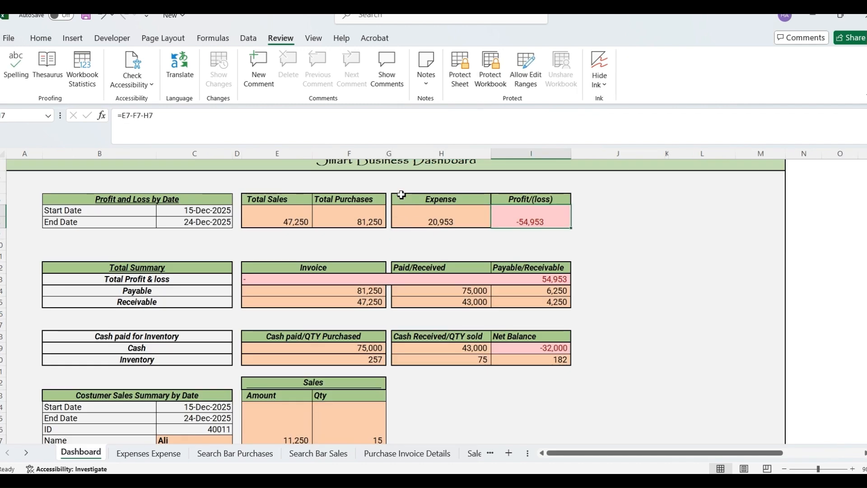
{"action": "key", "text": "Down"}
{"action": "key", "text": "Left"}
{"action": "key", "text": "Left"}
{"action": "key", "text": "Left"}
{"action": "key", "text": "Left"}
{"action": "key", "text": "Left"}
{"action": "key", "text": "Left"}
{"action": "key", "text": "Up"}
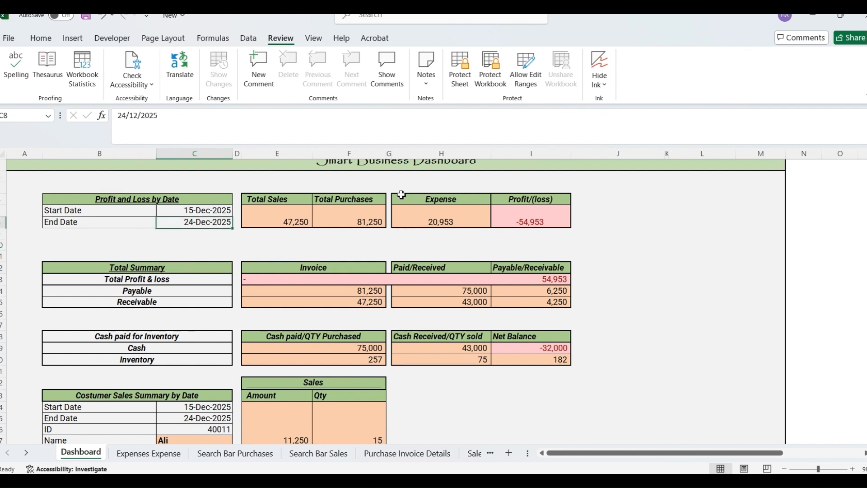
{"action": "key", "text": "Up"}
- Examine the Total Summary section, checking the Payable and Receivable invoice formulas and the payable balance formula
{"action": "key", "text": "Down"}
{"action": "key", "text": "Down"}
{"action": "key", "text": "Down"}
{"action": "key", "text": "Down"}
{"action": "key", "text": "Down"}
{"action": "key", "text": "Down"}
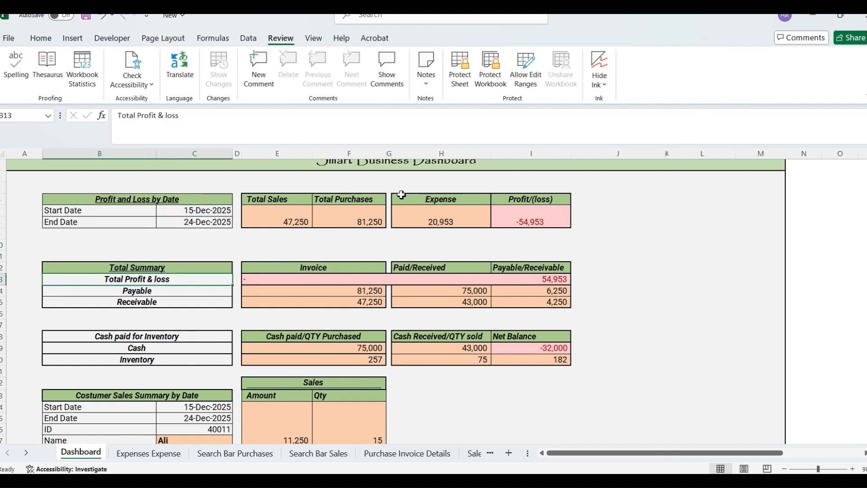
{"action": "key", "text": "Down"}
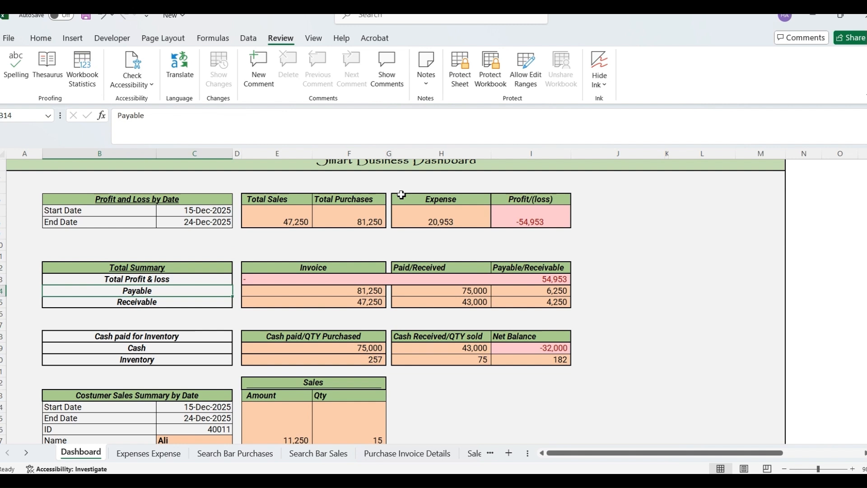
{"action": "key", "text": "Right"}
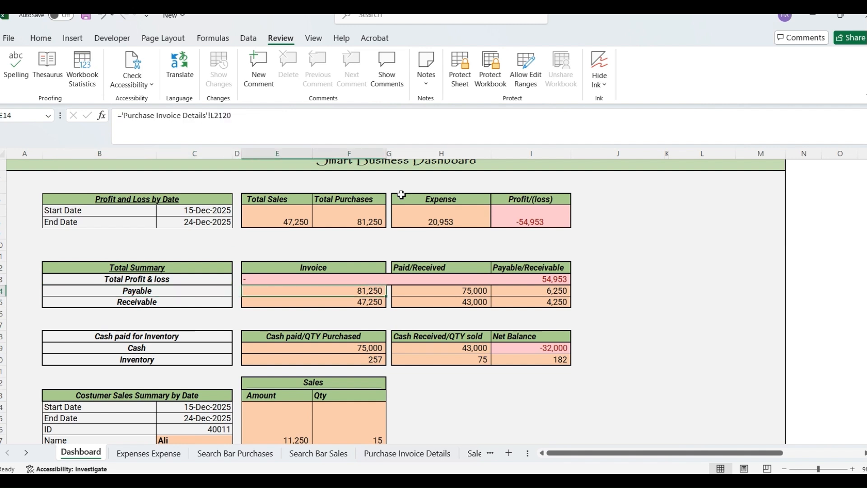
{"action": "key", "text": "Down"}
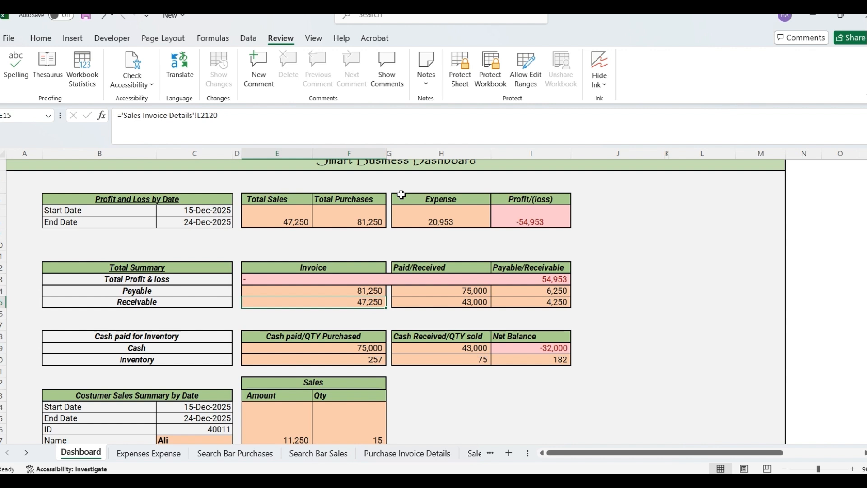
{"action": "key", "text": "Up"}
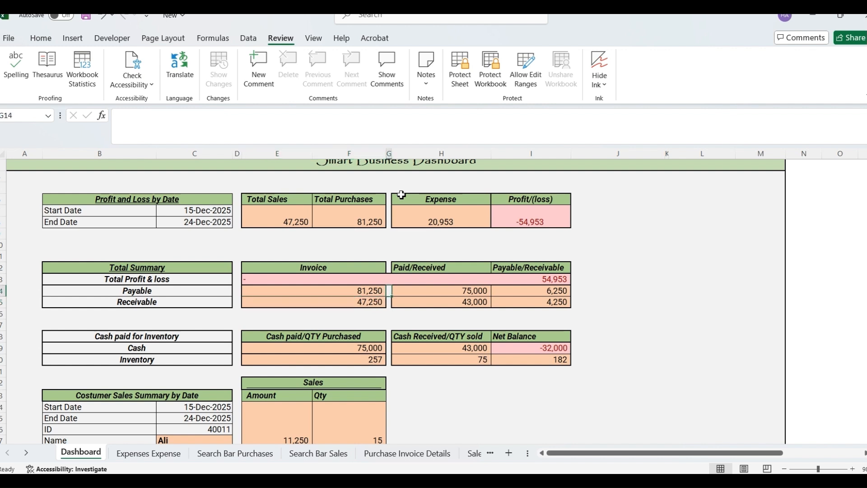
{"action": "key", "text": "Right"}
{"action": "key", "text": "Right"}
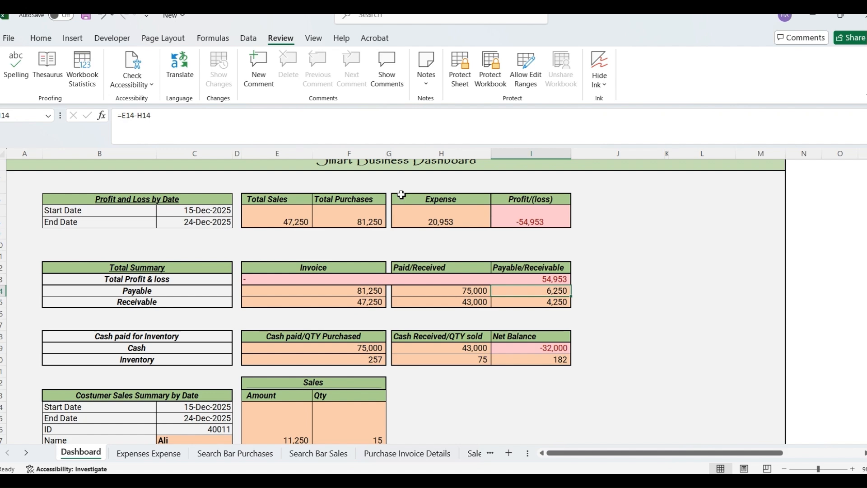
- Compare the Dashboard's payable balance with the Balance total on the Search Bar Purchases sheet
{"action": "key", "text": "ctrl+Page_Down"}
{"action": "key", "text": "ctrl+Page_Down"}
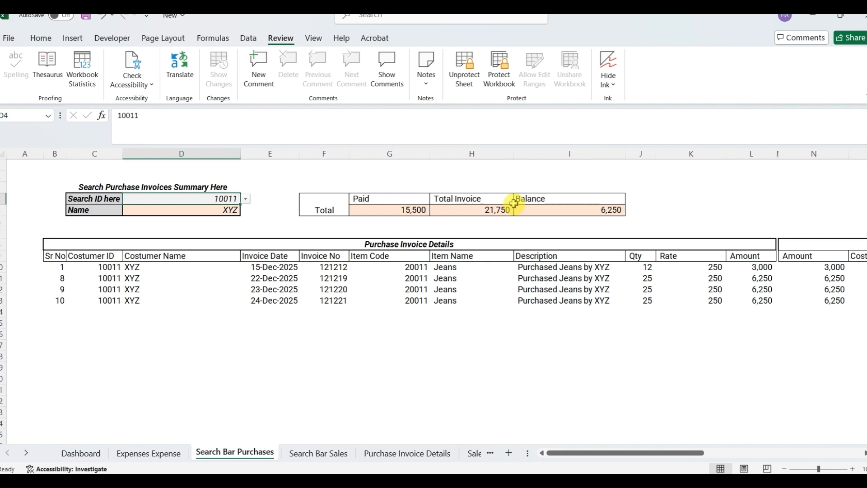
{"action": "key", "text": "ctrl+Page_Up"}
{"action": "key", "text": "ctrl+Page_Up"}
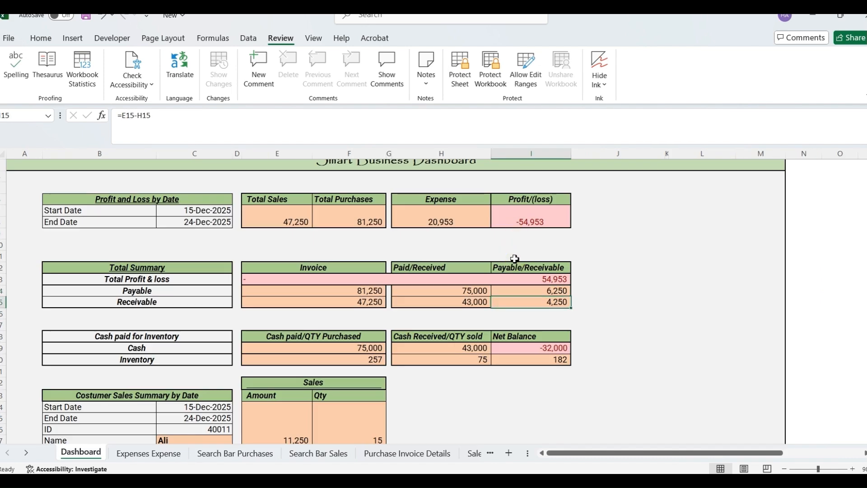
- Compare the Dashboard's receivable balance with the Balance total on the Search Bar Sales sheet
{"action": "left_click", "coordinate": [532, 305]}
{"action": "key", "text": "ctrl+Page_Down"}
{"action": "key", "text": "ctrl+Page_Down"}
{"action": "key", "text": "ctrl+Page_Down"}
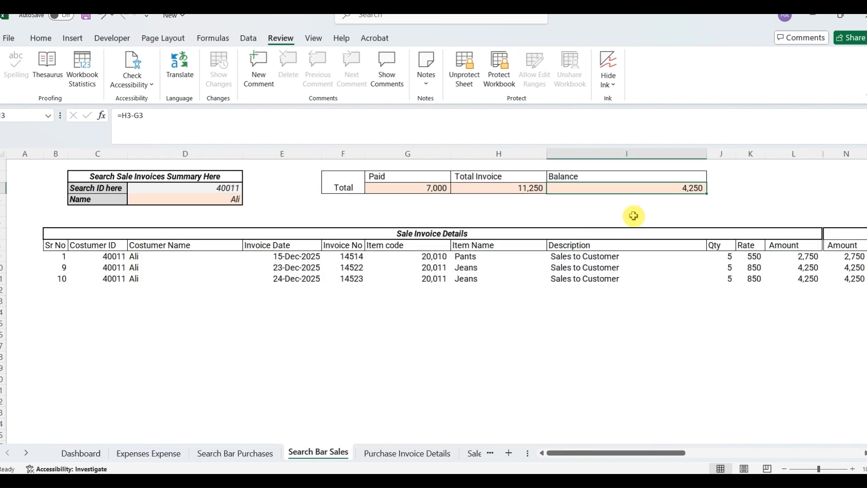
{"action": "key", "text": "ctrl+Page_Up"}
{"action": "key", "text": "ctrl+Page_Up"}
{"action": "key", "text": "ctrl+Page_Up"}
- Set the End Date of the Dashboard's Costumer Sales Summary by Date section to 17-Dec-2025
{"action": "scroll", "coordinate": [397, 298], "scroll_direction": "down", "scroll_amount": 2}
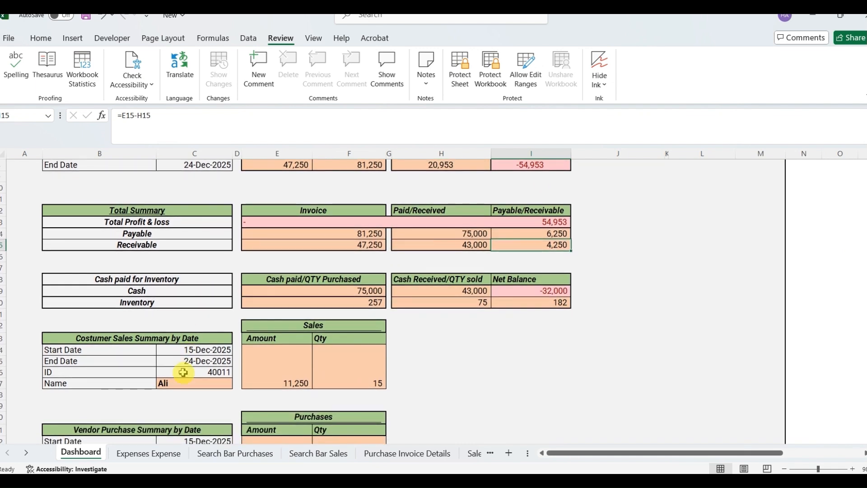
{"action": "scroll", "coordinate": [180, 371], "scroll_direction": "down", "scroll_amount": 2}
{"action": "left_click", "coordinate": [202, 312]}
{"action": "double_click", "coordinate": [203, 312]}
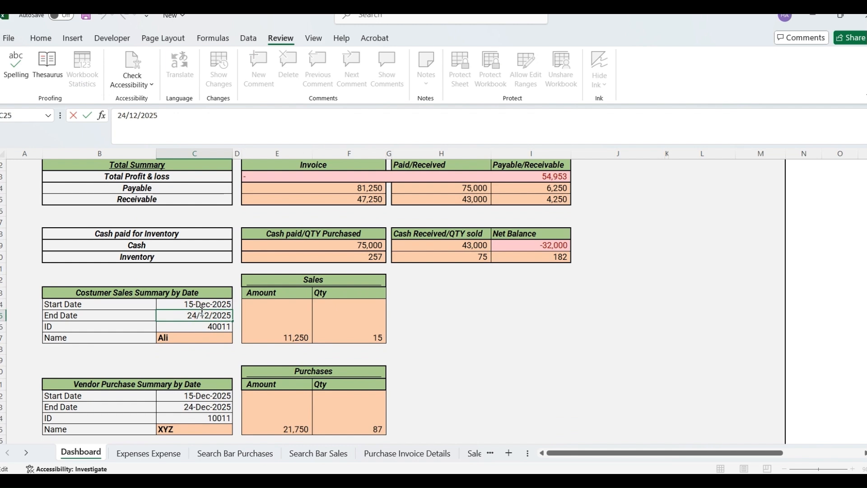
{"action": "key", "text": "BackSpace"}
{"action": "key", "text": "BackSpace"}
{"action": "type", "text": "17"}
{"action": "key", "text": "Return"}
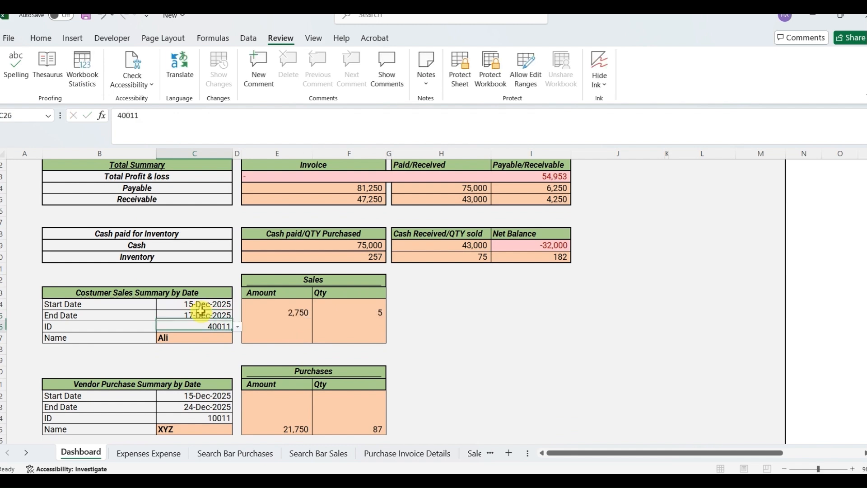
- Set the End Date of the Costumer Sales Summary by Date section back to 24-Dec-2025
{"action": "left_click", "coordinate": [201, 311]}
{"action": "double_click", "coordinate": [203, 312]}
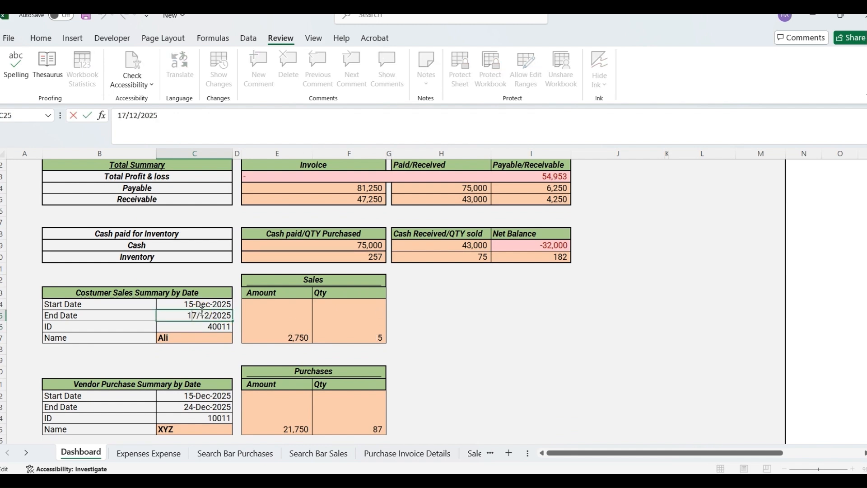
{"action": "key", "text": "BackSpace"}
{"action": "key", "text": "BackSpace"}
{"action": "type", "text": "24"}
{"action": "key", "text": "Return"}
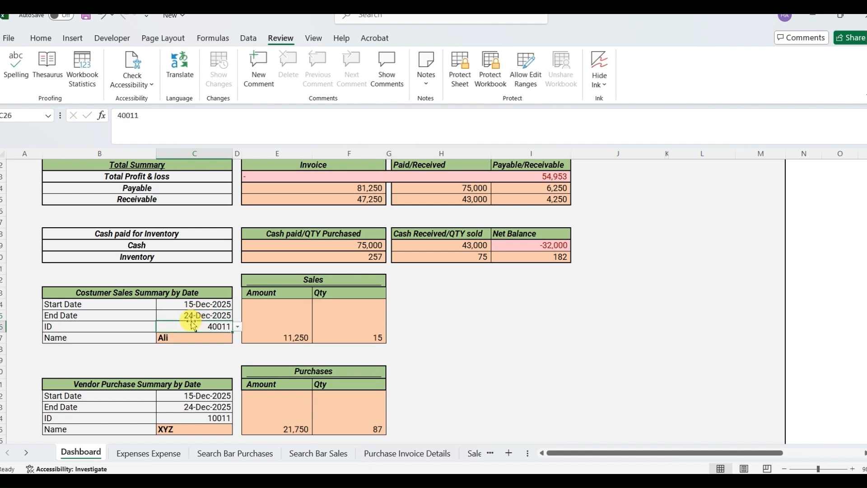
- Set the Vendor ID in the Total Summary of Purchases by Vendor section to the second vendor ID in the list
{"action": "scroll", "coordinate": [180, 351], "scroll_direction": "down", "scroll_amount": 1}
{"action": "scroll", "coordinate": [180, 350], "scroll_direction": "down", "scroll_amount": 4}
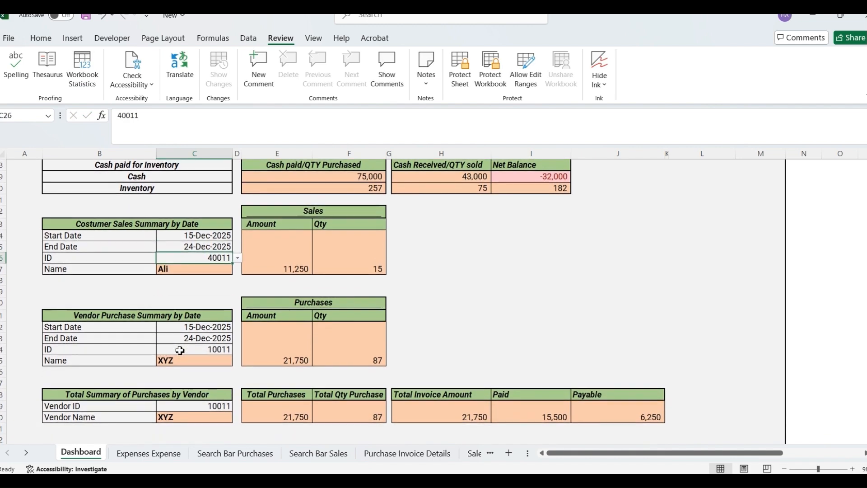
{"action": "left_click", "coordinate": [181, 359]}
{"action": "key", "text": "Up"}
{"action": "key", "text": "alt+Down"}
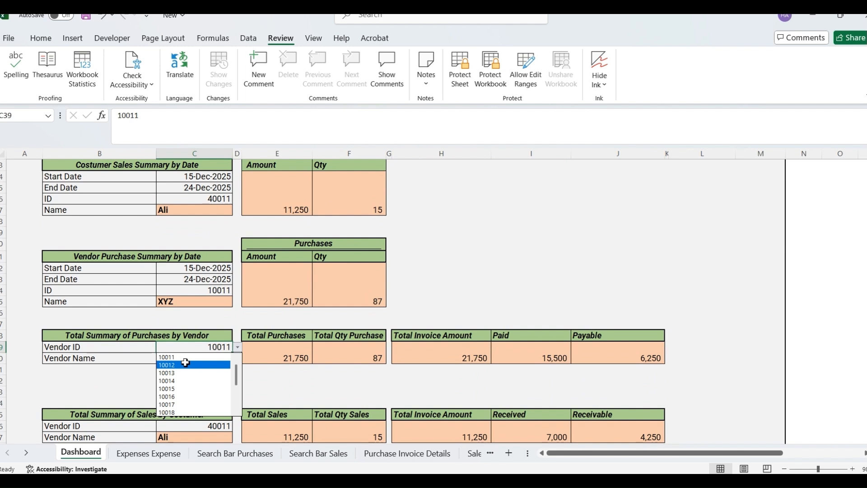
{"action": "left_click", "coordinate": [185, 364]}
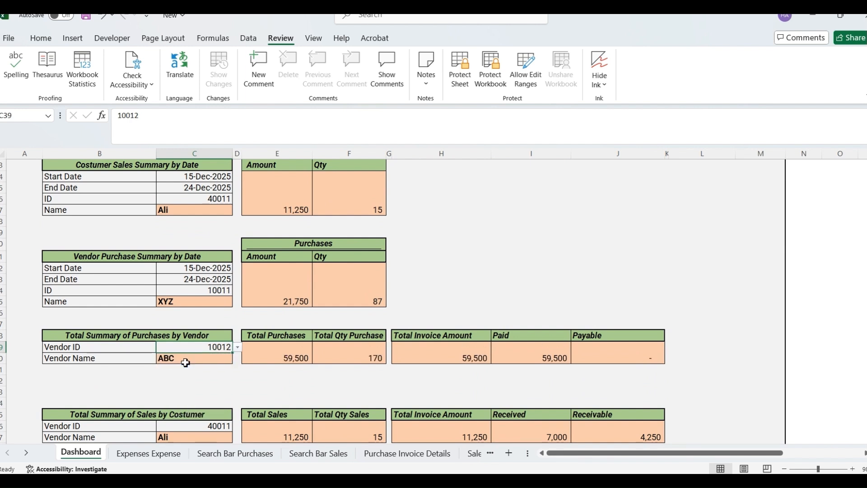
- Set the ID in the Total Summary of Sales by Costumer section to the second customer ID in the list
{"action": "key", "text": "Down"}
{"action": "key", "text": "Down"}
{"action": "key", "text": "Down"}
{"action": "key", "text": "Down"}
{"action": "key", "text": "Down"}
{"action": "key", "text": "Down"}
{"action": "key", "text": "Down"}
{"action": "key", "text": "alt+Down"}
{"action": "key", "text": "Down"}
{"action": "key", "text": "Return"}
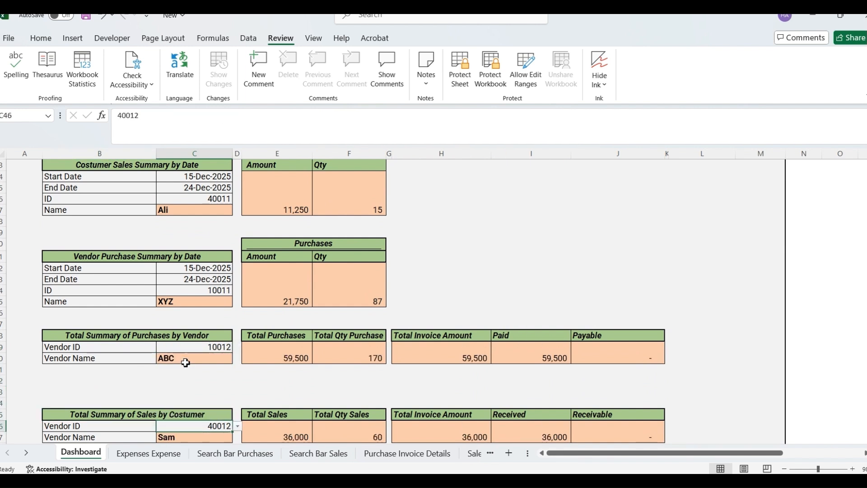
- Set the code in the Dashboard's Summary by Item Code section to 20011
{"action": "scroll", "coordinate": [185, 363], "scroll_direction": "down", "scroll_amount": 3}
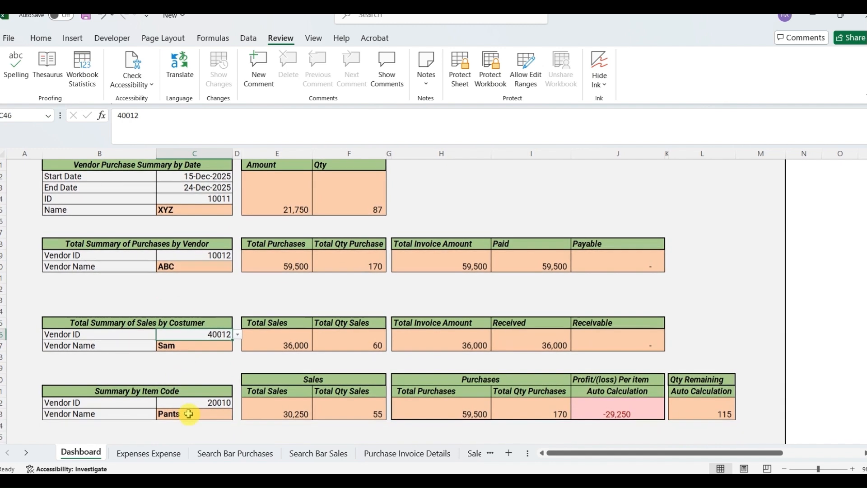
{"action": "left_click", "coordinate": [189, 413]}
{"action": "key", "text": "Up"}
{"action": "key", "text": "alt+Down"}
{"action": "key", "text": "Down"}
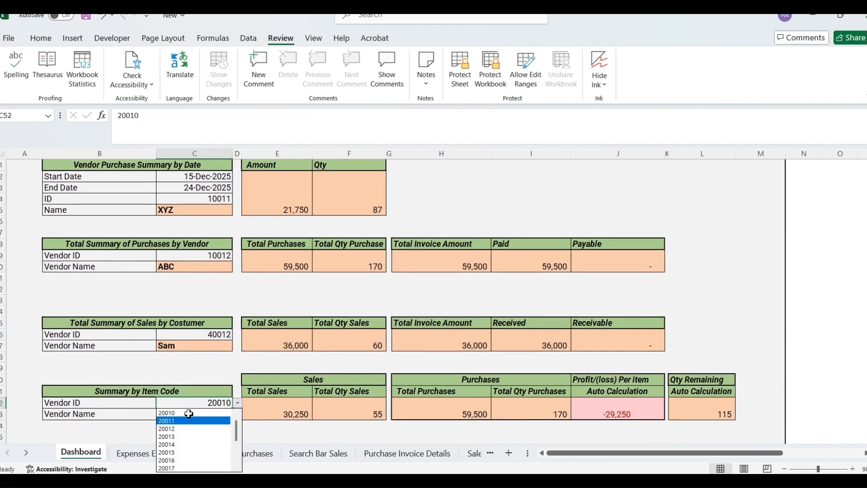
{"action": "key", "text": "Return"}
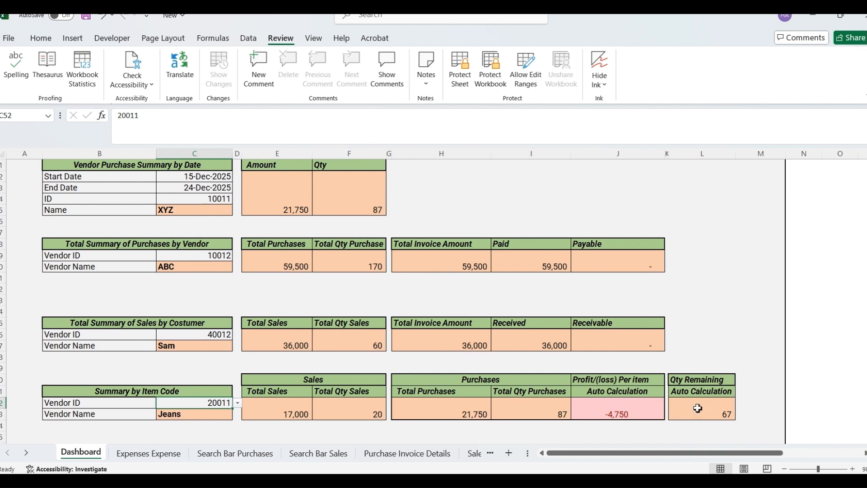
- Check the Profit/(loss) result for the date range on the Dashboard, and open the Sales Invoice Details sheet
{"action": "scroll", "coordinate": [582, 344], "scroll_direction": "up", "scroll_amount": 10}
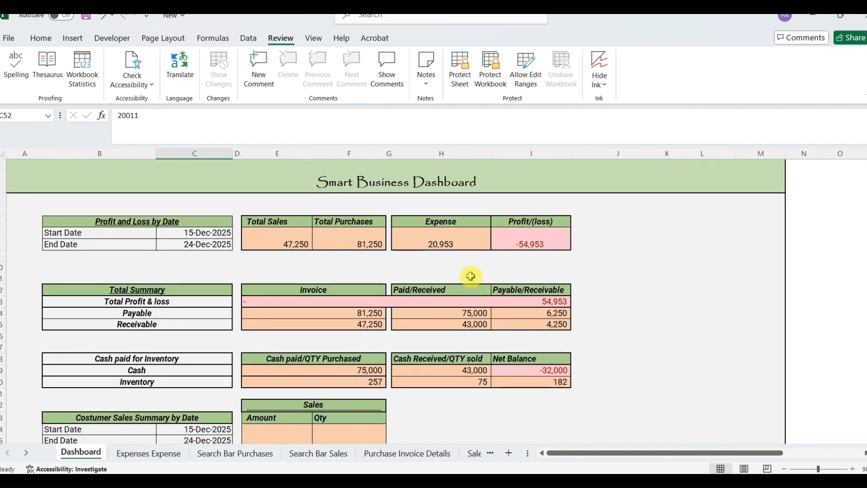
{"action": "left_click", "coordinate": [540, 232]}
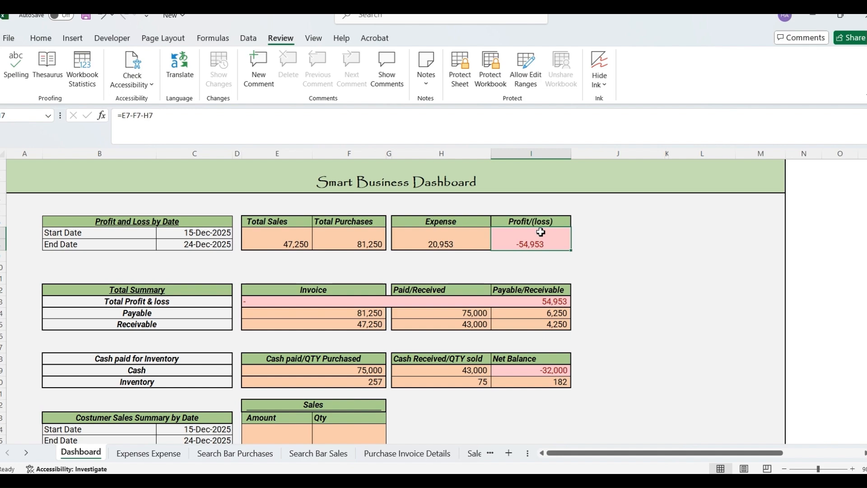
{"action": "key", "text": "ctrl+Page_Down"}
{"action": "key", "text": "ctrl+Page_Down"}
{"action": "key", "text": "ctrl+Page_Down"}
{"action": "key", "text": "ctrl+Page_Down"}
{"action": "key", "text": "ctrl+Page_Down"}
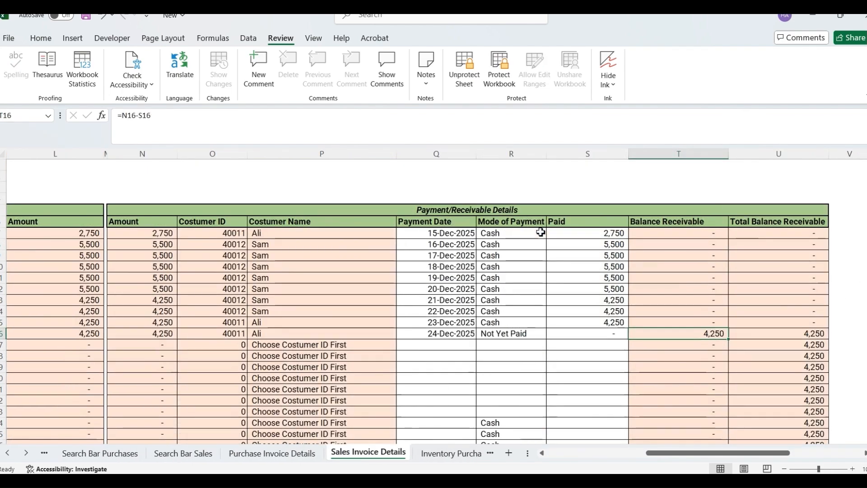
- Set the Rate of the Jeans sale dated 21-Dec-25 in the Sale Invoice Details table to 85,000
{"action": "key", "text": "ctrl+Left"}
{"action": "key", "text": "ctrl+Left"}
{"action": "key", "text": "ctrl+Left"}
{"action": "key", "text": "Right"}
{"action": "key", "text": "Right"}
{"action": "key", "text": "Right"}
{"action": "key", "text": "Right"}
{"action": "key", "text": "Right"}
{"action": "key", "text": "Right"}
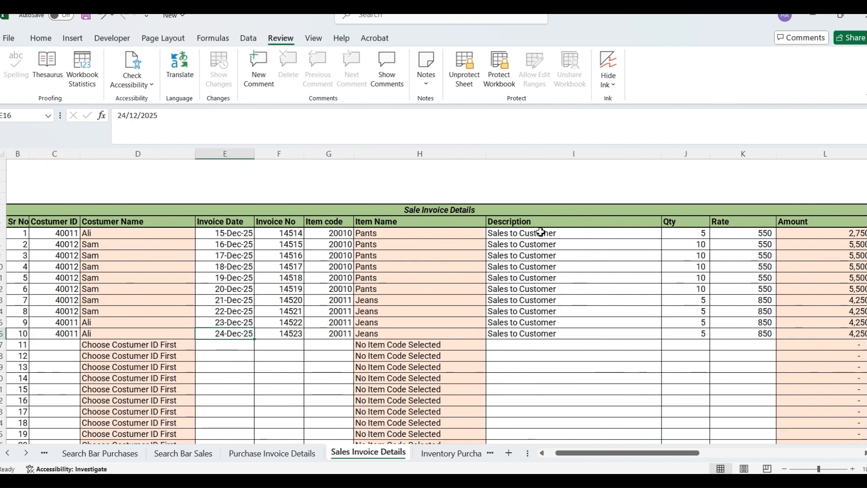
{"action": "key", "text": "Up"}
{"action": "key", "text": "Up"}
{"action": "key", "text": "Right"}
{"action": "key", "text": "Right"}
{"action": "key", "text": "Right"}
{"action": "key", "text": "Left"}
{"action": "key", "text": "Up"}
{"action": "key", "text": "Right"}
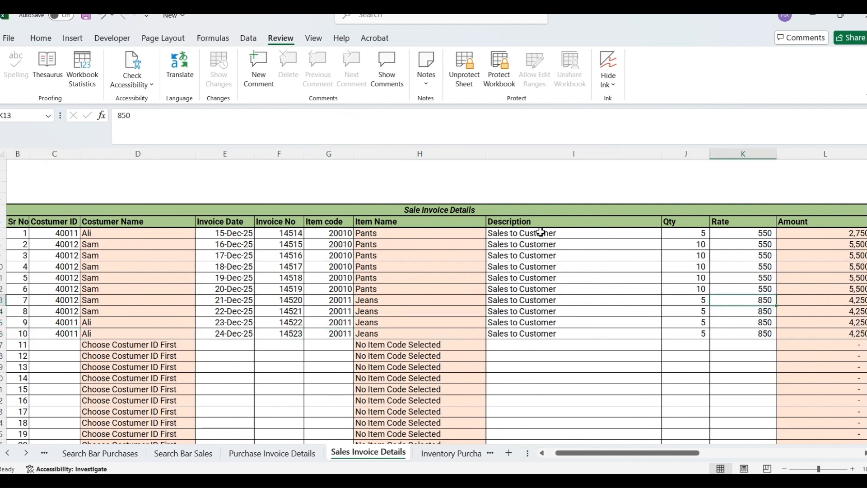
{"action": "type", "text": "85,000"}
{"action": "key", "text": "Return"}
- Set the Rate of one of the Pants sales with a Qty of 10 to 55,000
{"action": "key", "text": "Up"}
{"action": "key", "text": "Up"}
{"action": "key", "text": "Up"}
{"action": "key", "text": "Up"}
{"action": "key", "text": "Up"}
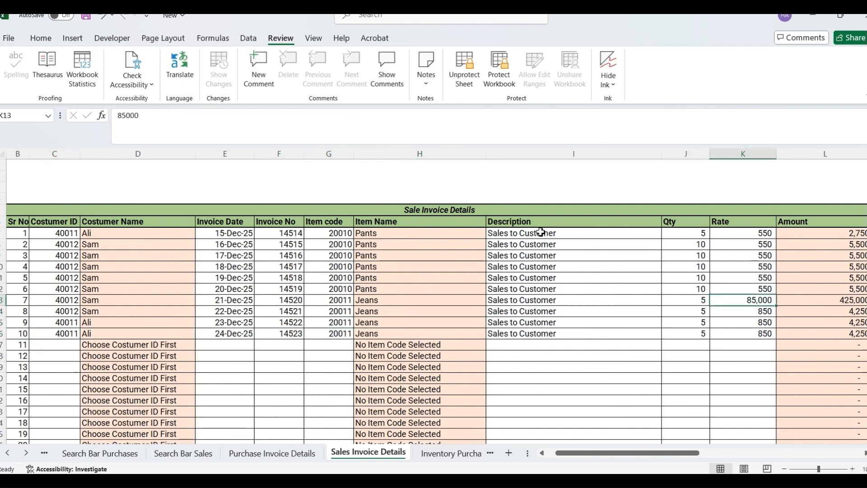
{"action": "type", "text": "55000"}
{"action": "key", "text": "Return"}
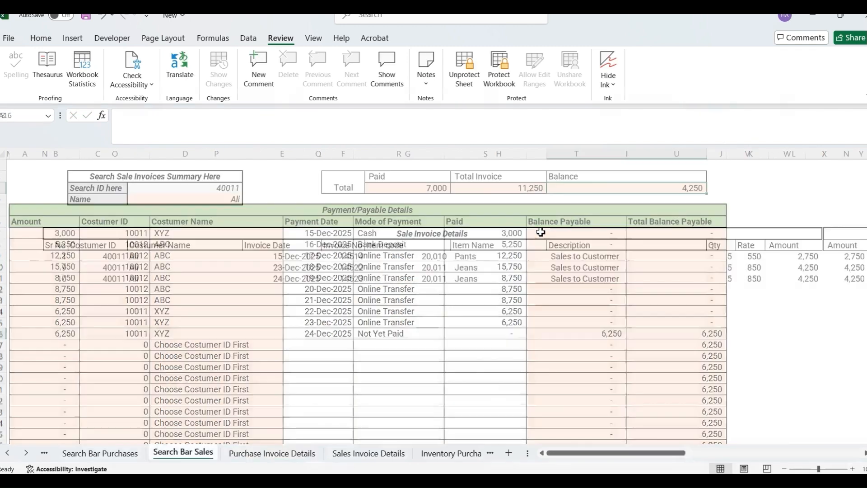
- Return to the Dashboard and review the effect of the new sales rates on the Profit/(loss) result
{"action": "key", "text": "ctrl+Page_Up"}
{"action": "key", "text": "ctrl+Page_Up"}
{"action": "key", "text": "ctrl+Page_Up"}
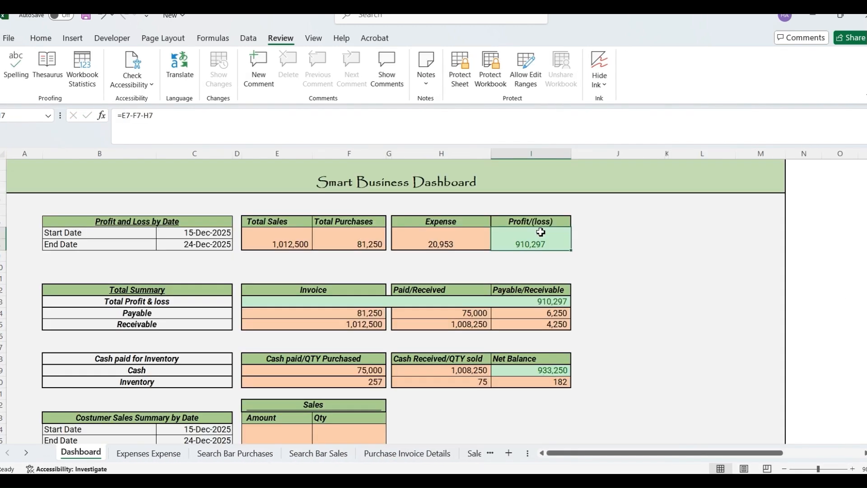